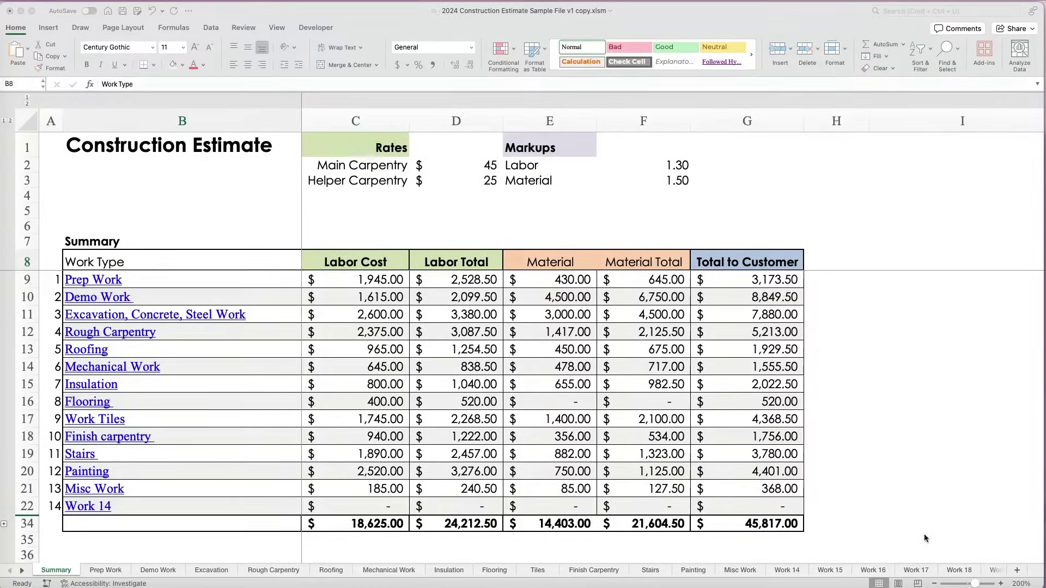
Step: Change the Main Carpentry rate to 43 and Helper Carpentry rate to 21
{"action": "scroll", "coordinate": [924, 534], "scroll_direction": "down", "scroll_amount": 2}
{"action": "scroll", "coordinate": [923, 534], "scroll_direction": "down", "scroll_amount": 8}
{"action": "scroll", "coordinate": [924, 534], "scroll_direction": "up", "scroll_amount": 6}
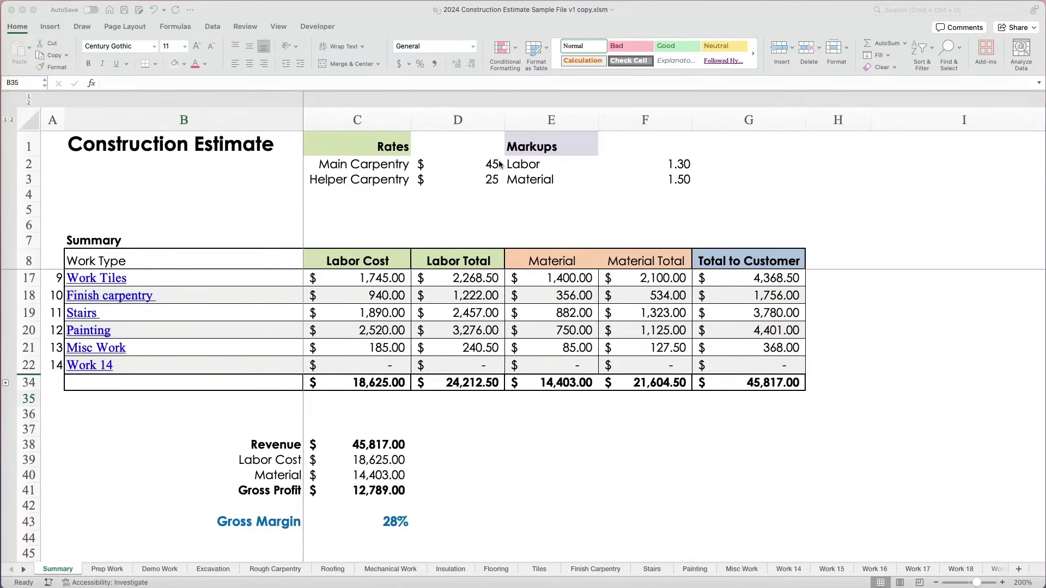
{"action": "left_click", "coordinate": [506, 164]}
{"action": "type", "text": "43"}
{"action": "key", "text": "Return"}
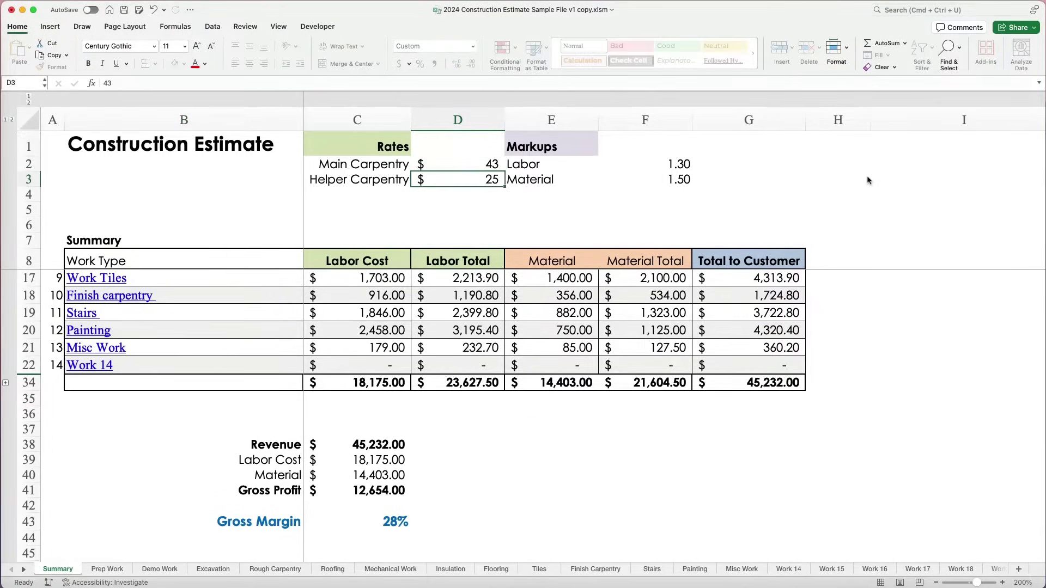
{"action": "type", "text": "21"}
{"action": "key", "text": "Return"}
Step: Change the Labor markup to 1.25 and the Material markup to 1.4
{"action": "left_click", "coordinate": [687, 165]}
{"action": "type", "text": "1.25"}
{"action": "key", "text": "Return"}
{"action": "type", "text": "1.4"}
{"action": "key", "text": "Return"}
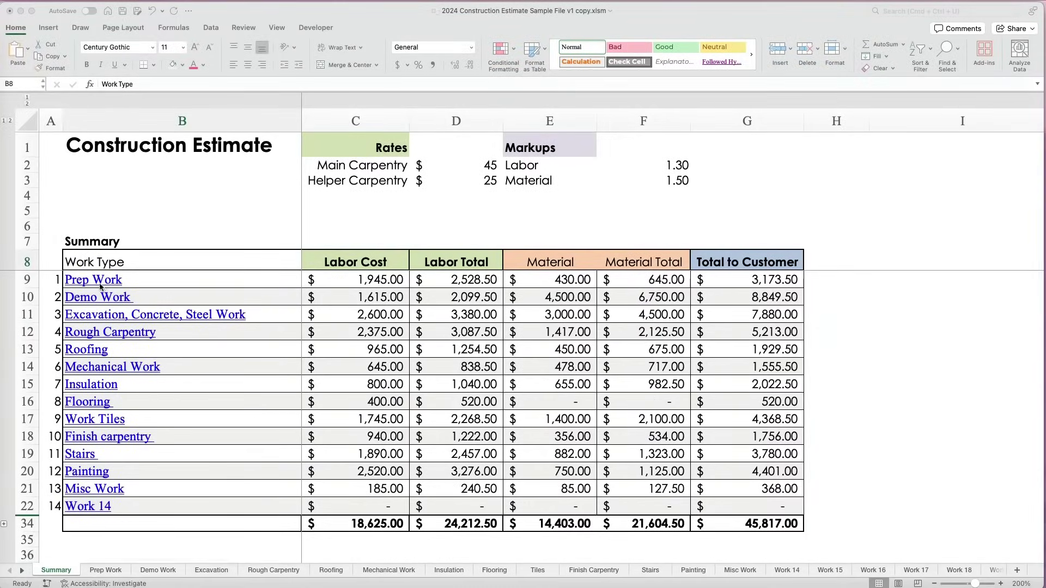
Step: Follow the Prep Work link and Back to Summary, then cycle through the Work sheets
{"action": "left_click", "coordinate": [96, 286]}
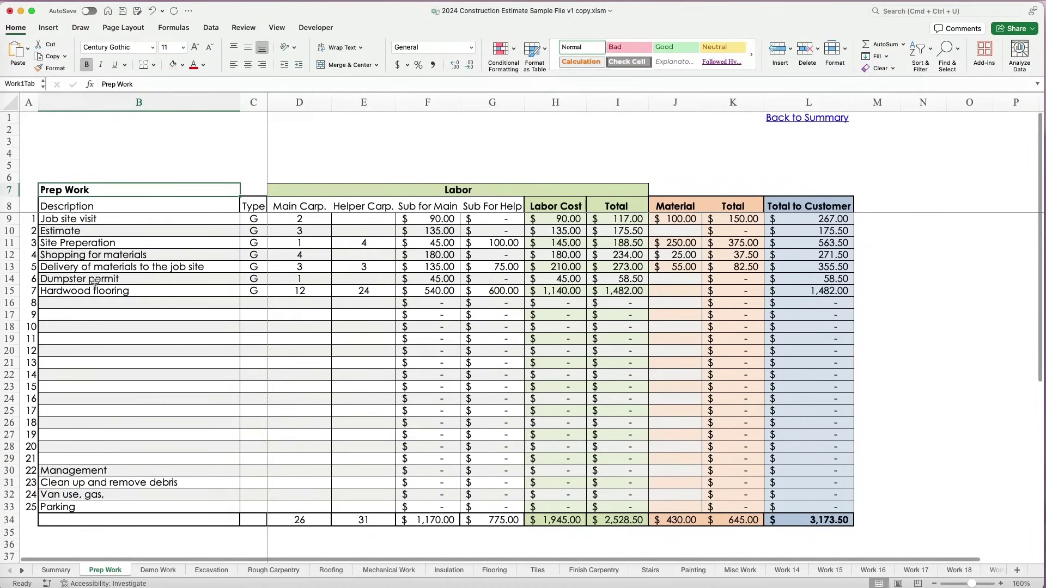
{"action": "left_click", "coordinate": [797, 120]}
{"action": "left_click", "coordinate": [100, 570]}
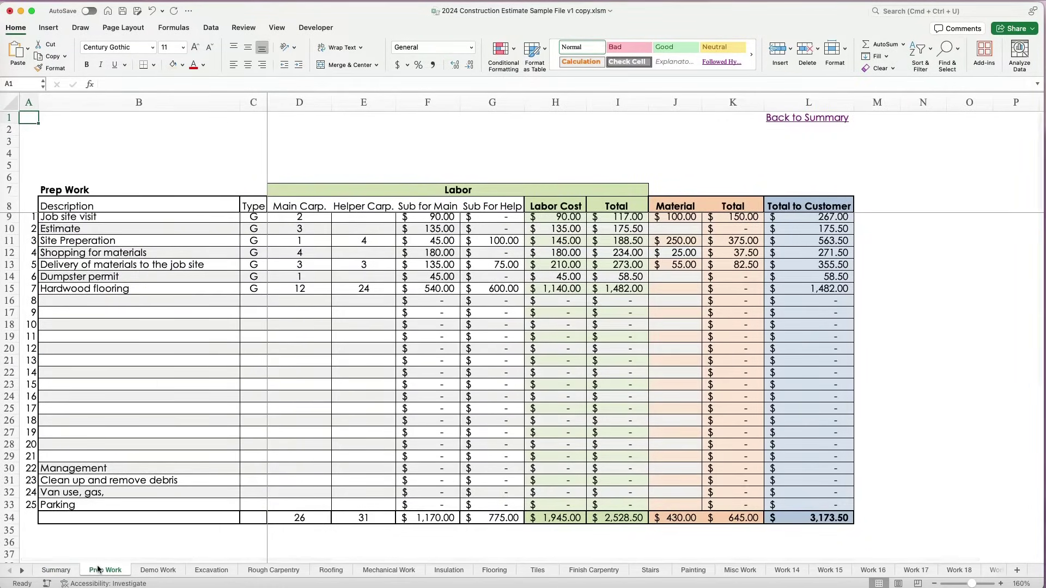
{"action": "key", "text": "ctrl+Page_Down"}
{"action": "key", "text": "ctrl+Page_Down"}
{"action": "key", "text": "ctrl+Page_Down"}
{"action": "key", "text": "ctrl+Page_Down"}
{"action": "key", "text": "ctrl+Page_Down"}
{"action": "key", "text": "ctrl+Page_Down"}
{"action": "key", "text": "ctrl+Page_Down"}
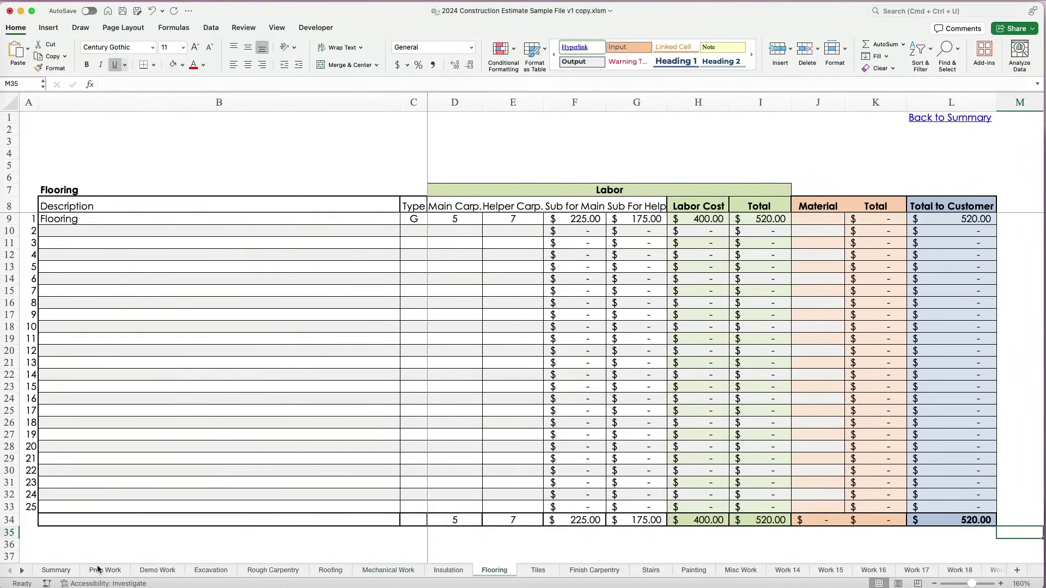
{"action": "key", "text": "ctrl+Page_Down"}
{"action": "key", "text": "ctrl+Page_Down"}
{"action": "key", "text": "ctrl+Page_Down"}
{"action": "key", "text": "ctrl+Page_Down"}
{"action": "key", "text": "ctrl+Page_Down"}
{"action": "left_click", "coordinate": [950, 117]}
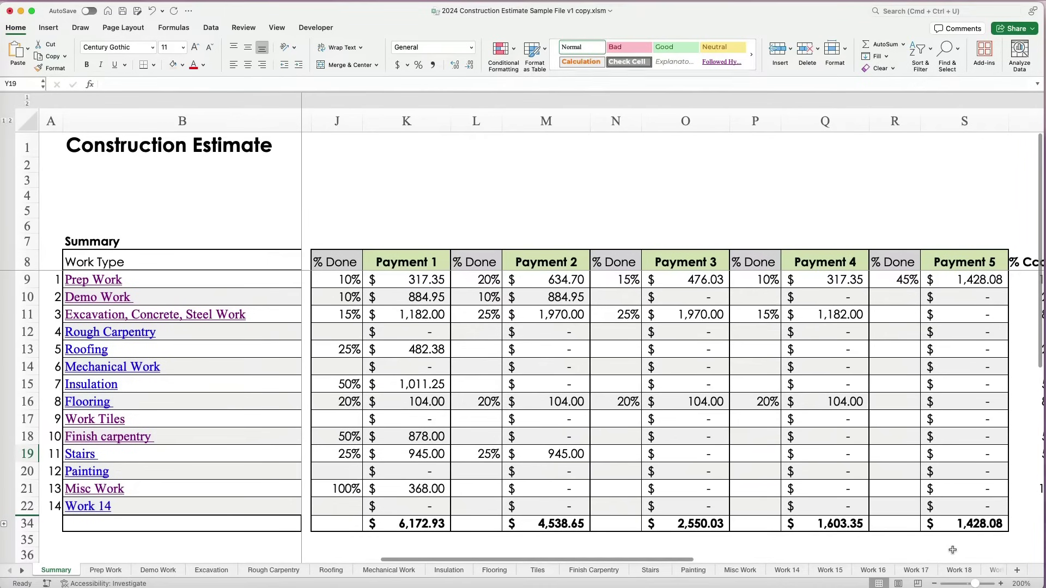
Step: Scroll right on Summary to view the payment columns
{"action": "scroll", "coordinate": [954, 550], "scroll_direction": "right", "scroll_amount": 2}
{"action": "scroll", "coordinate": [955, 551], "scroll_direction": "right", "scroll_amount": 3}
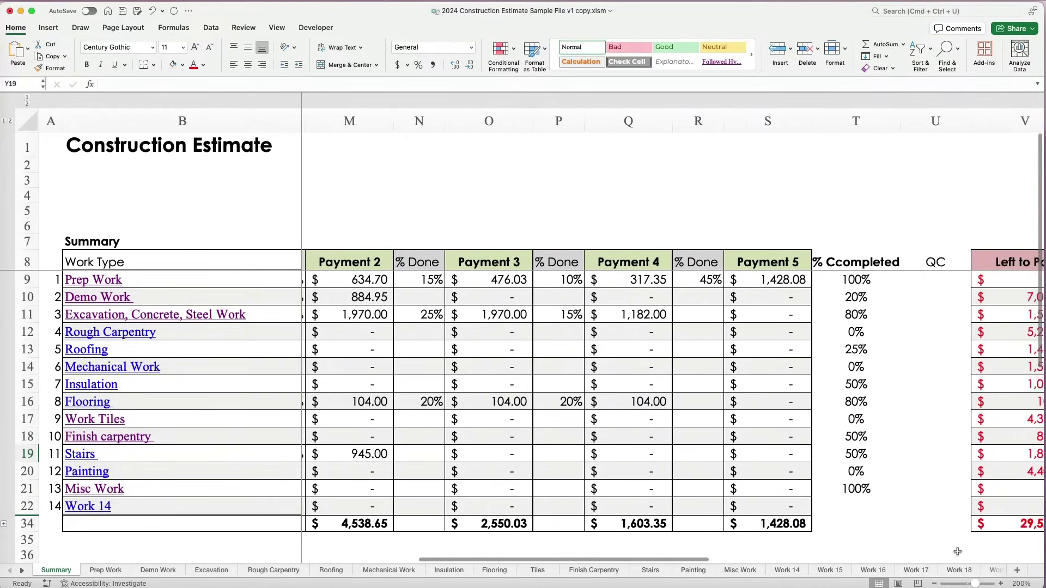
{"action": "scroll", "coordinate": [957, 552], "scroll_direction": "right", "scroll_amount": 2}
{"action": "scroll", "coordinate": [957, 551], "scroll_direction": "right", "scroll_amount": 2}
{"action": "scroll", "coordinate": [957, 552], "scroll_direction": "right", "scroll_amount": 2}
{"action": "scroll", "coordinate": [957, 551], "scroll_direction": "right", "scroll_amount": 1}
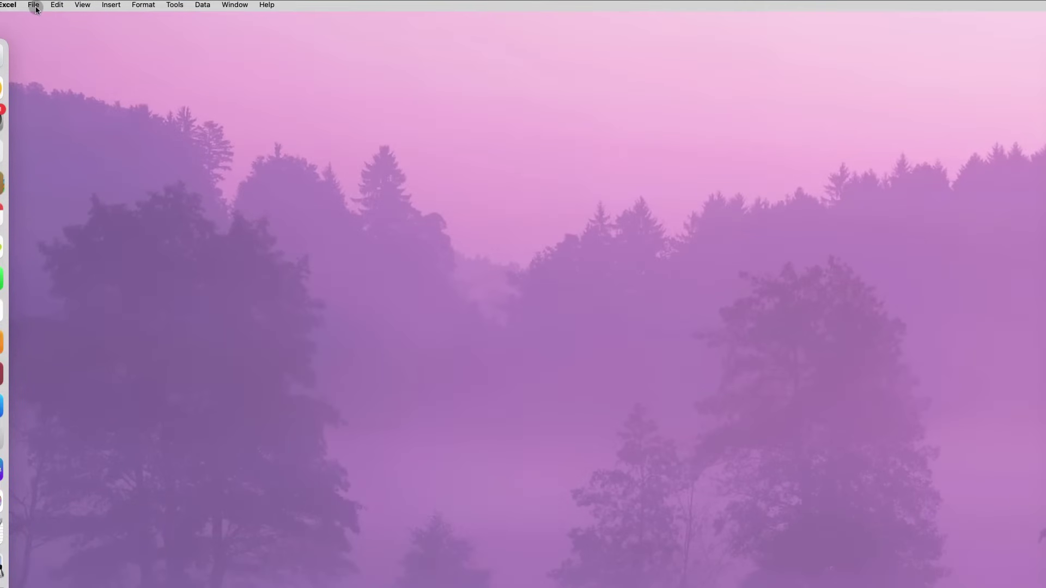
Step: Create a new workbook and set the whole sheet to Century Gothic 11
{"action": "left_click", "coordinate": [36, 9]}
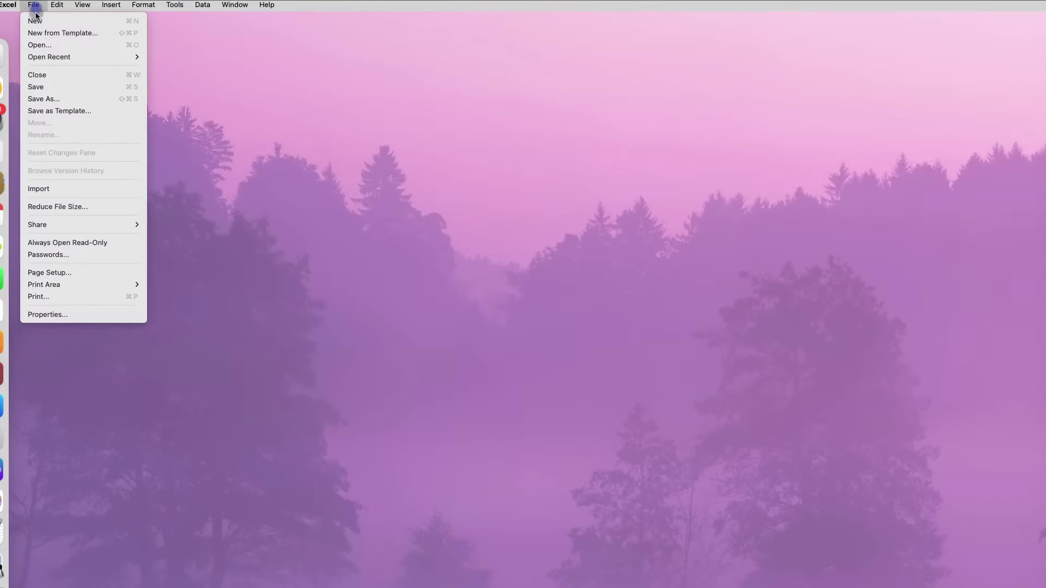
{"action": "left_click", "coordinate": [36, 16]}
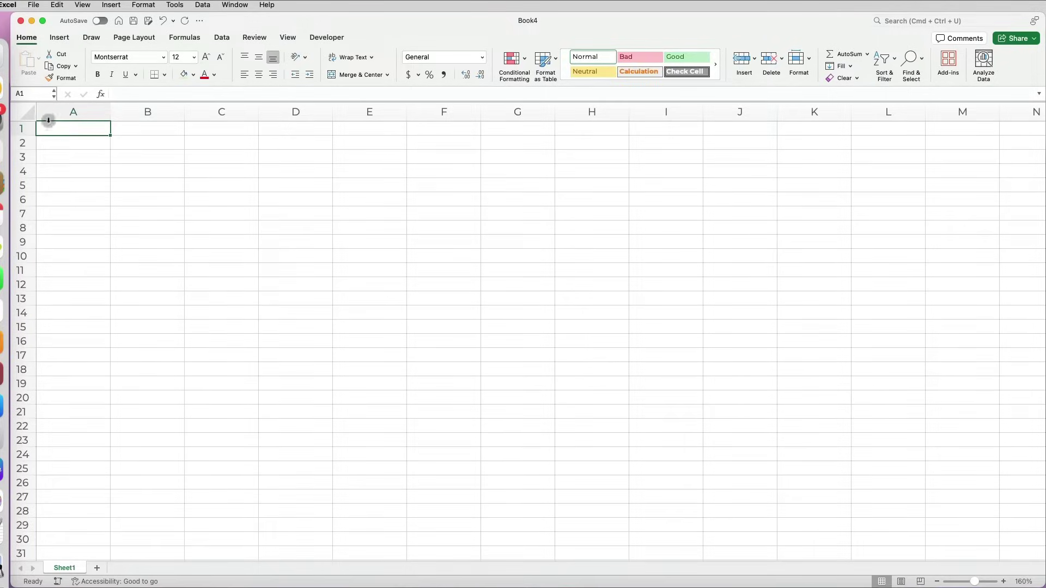
{"action": "left_click", "coordinate": [24, 113]}
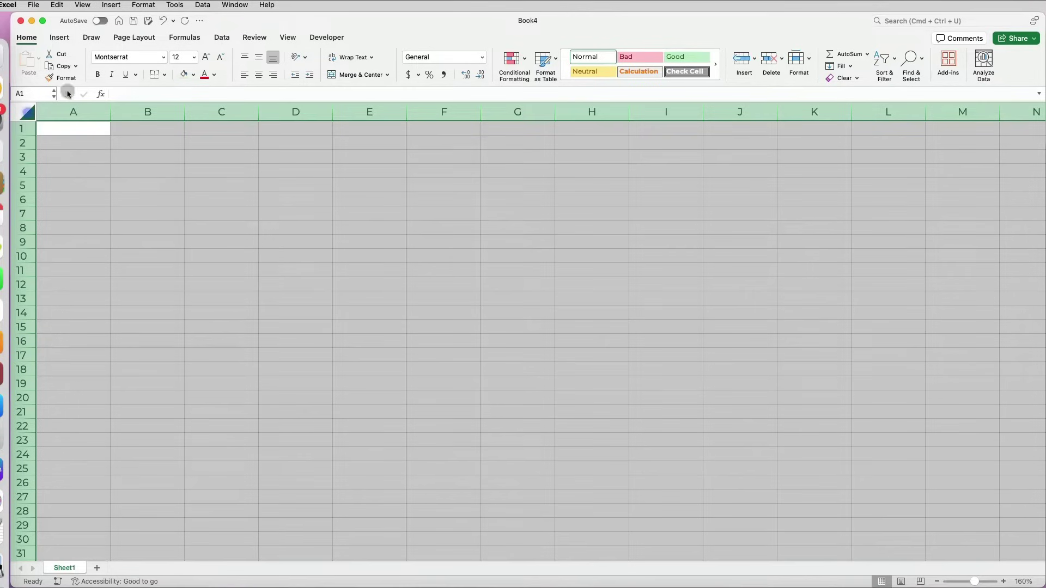
{"action": "left_click", "coordinate": [162, 58]}
{"action": "mouse_move", "coordinate": [145, 152]}
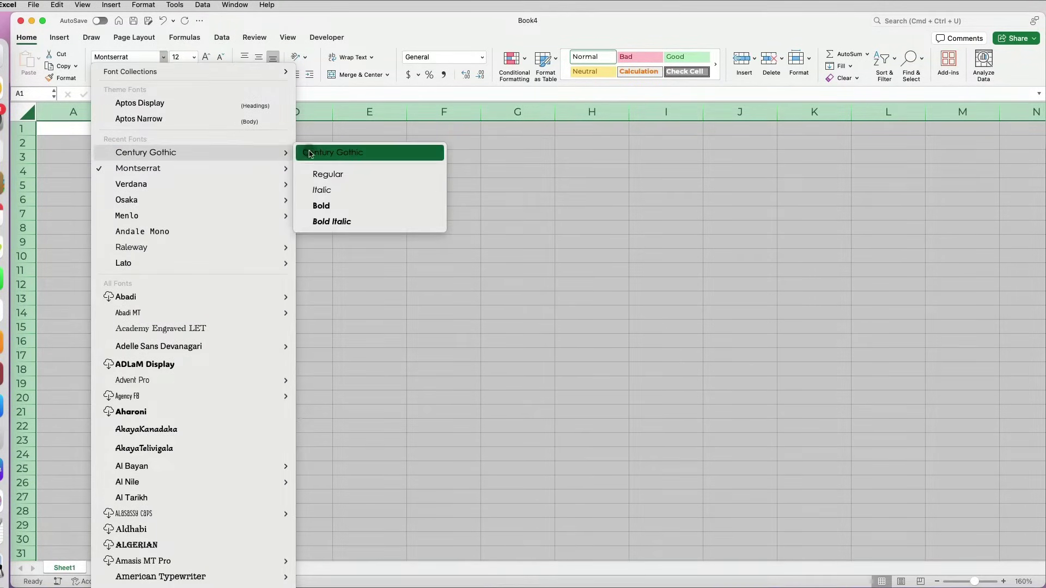
{"action": "left_click", "coordinate": [311, 154]}
{"action": "left_click", "coordinate": [194, 58]}
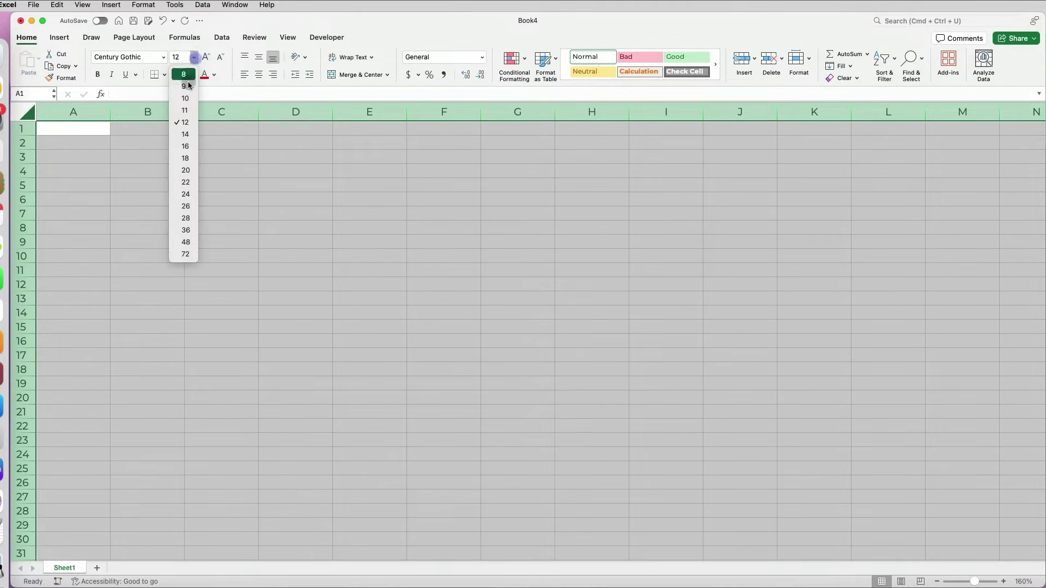
{"action": "left_click", "coordinate": [189, 110]}
Step: Type 'Construction Estimate' in B1, widen column B, make it bold and 16 pt
{"action": "left_click", "coordinate": [151, 130]}
{"action": "type", "text": "Construction Estimate"}
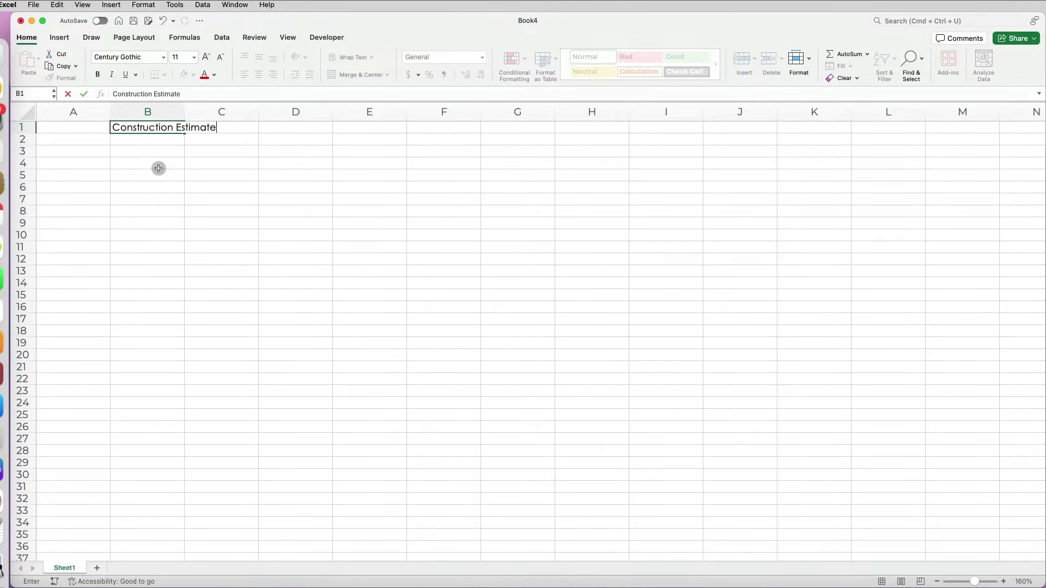
{"action": "double_click", "coordinate": [184, 112]}
{"action": "left_click", "coordinate": [178, 126]}
{"action": "key", "text": "super+b"}
{"action": "left_click", "coordinate": [206, 57]}
{"action": "left_click", "coordinate": [206, 56]}
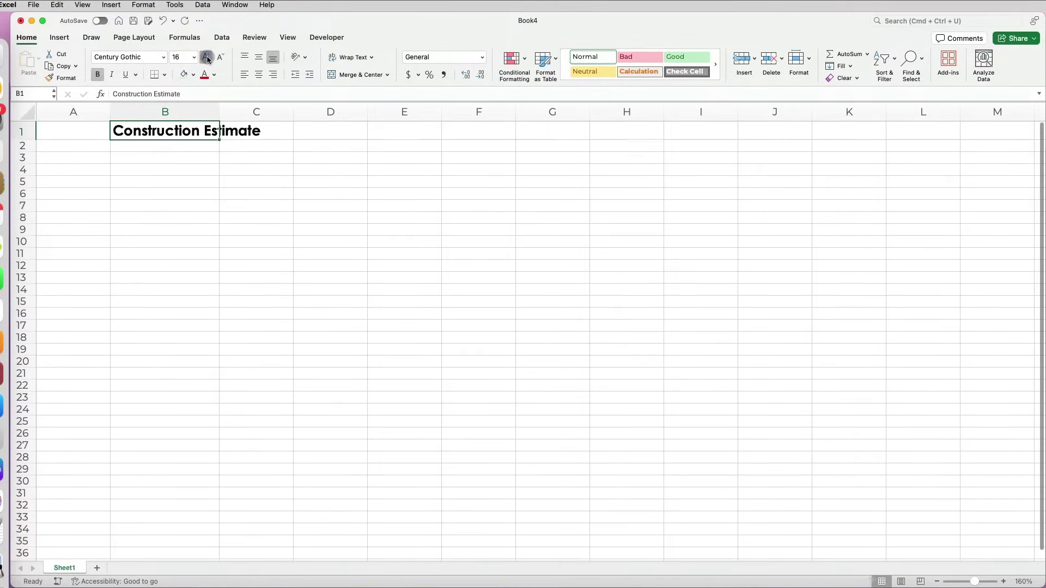
{"action": "left_click", "coordinate": [206, 57]}
Step: Enter Rates, Main Carpentry and Helper Carpentry in C1:C3 and autofit column C
{"action": "left_click_drag", "start_coordinate": [220, 112], "coordinate": [281, 143]}
{"action": "left_click", "coordinate": [332, 129]}
{"action": "type", "text": "Rates"}
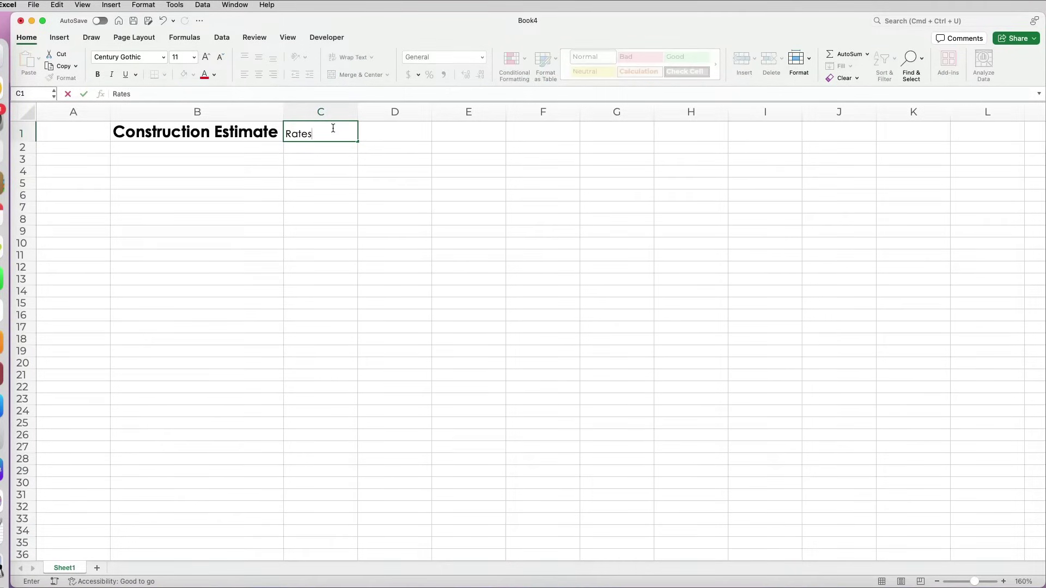
{"action": "key", "text": "Return"}
{"action": "type", "text": "Main Carpen"}
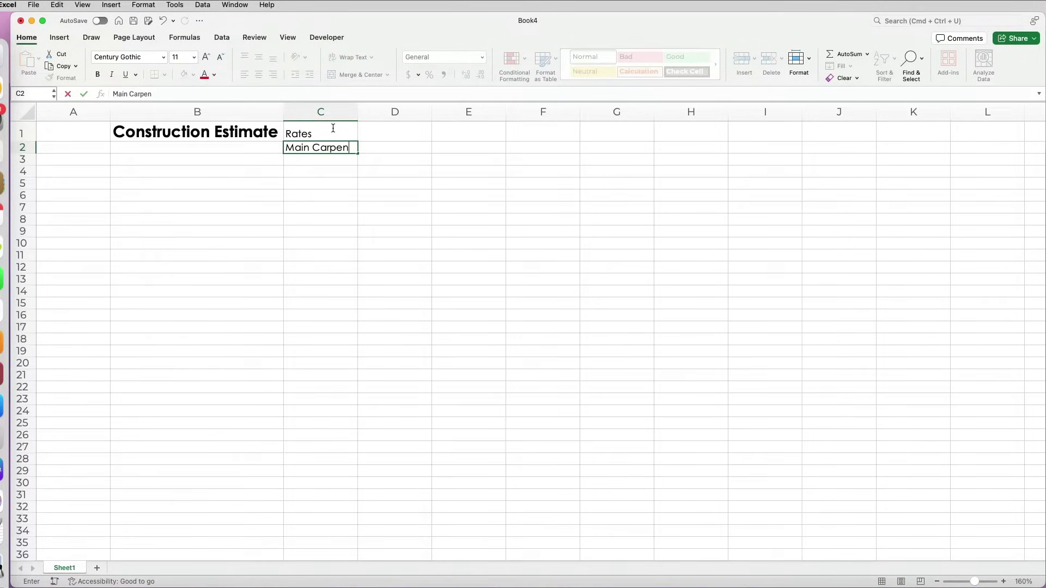
{"action": "type", "text": "try"}
{"action": "key", "text": "Return"}
{"action": "type", "text": "Helper Carpen"}
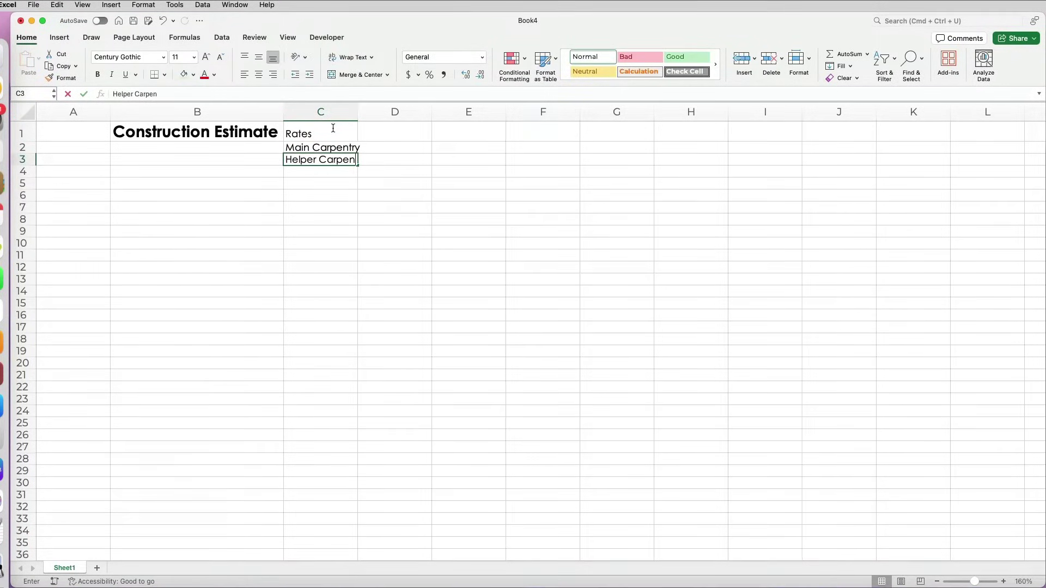
{"action": "type", "text": "try"}
{"action": "key", "text": "Return"}
{"action": "double_click", "coordinate": [357, 112]}
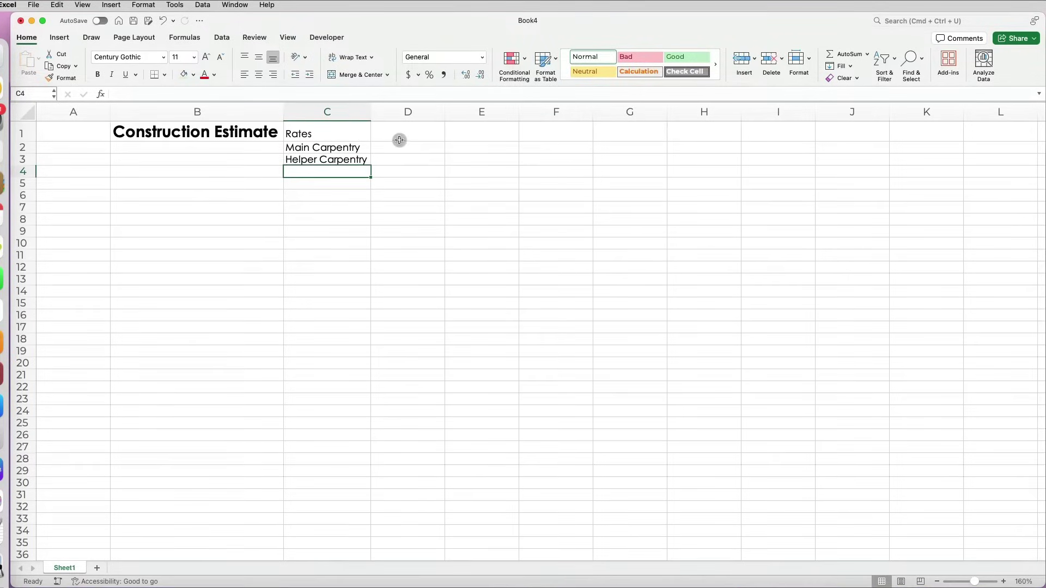
Step: Enter Markups, Labor and Material in E1:E3, then select the whole sheet
{"action": "left_click", "coordinate": [496, 135]}
{"action": "type", "text": "Markups"}
{"action": "key", "text": "Return"}
{"action": "type", "text": "Labor"}
{"action": "key", "text": "Return"}
{"action": "type", "text": "Mat"}
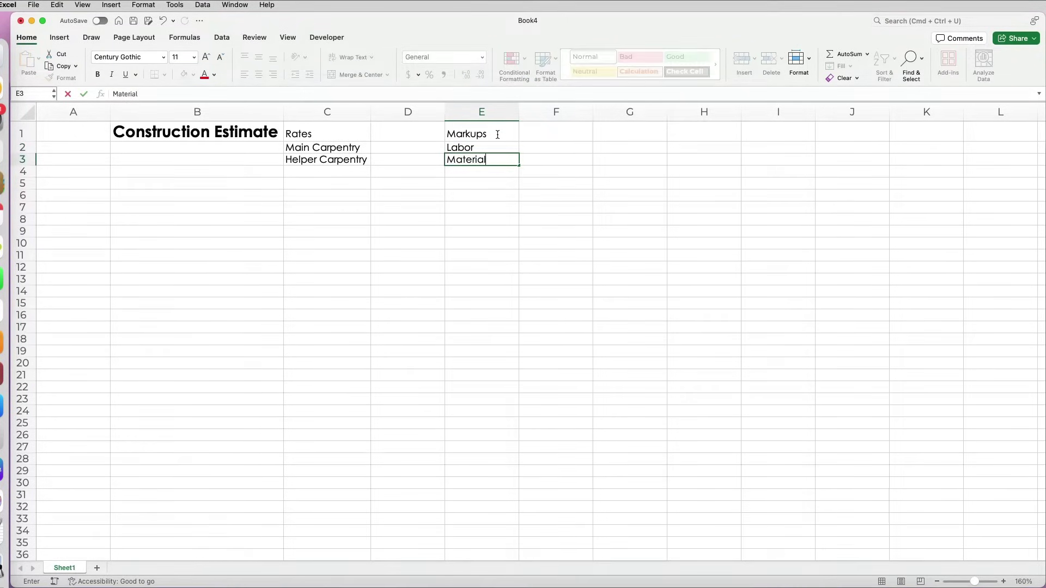
{"action": "key", "text": "Return"}
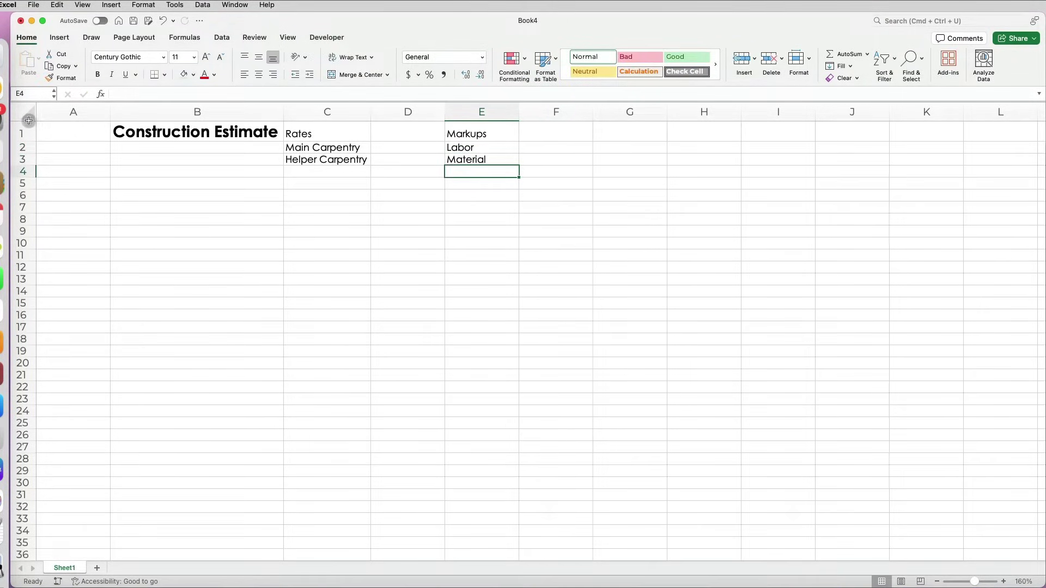
{"action": "left_click", "coordinate": [24, 112]}
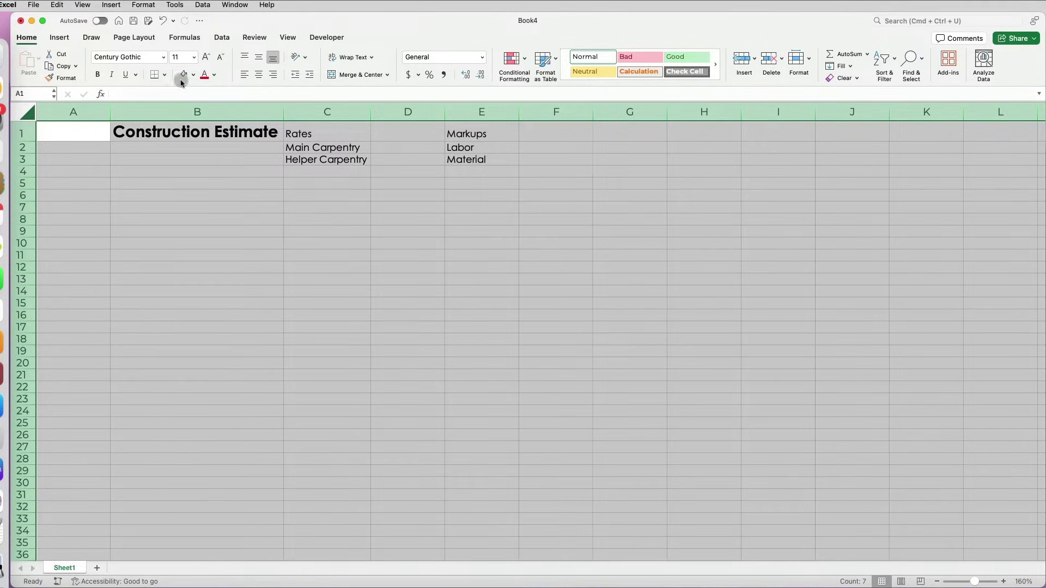
Step: Hide the gridlines and bold the Rates and Markups headings
{"action": "left_click", "coordinate": [288, 38]}
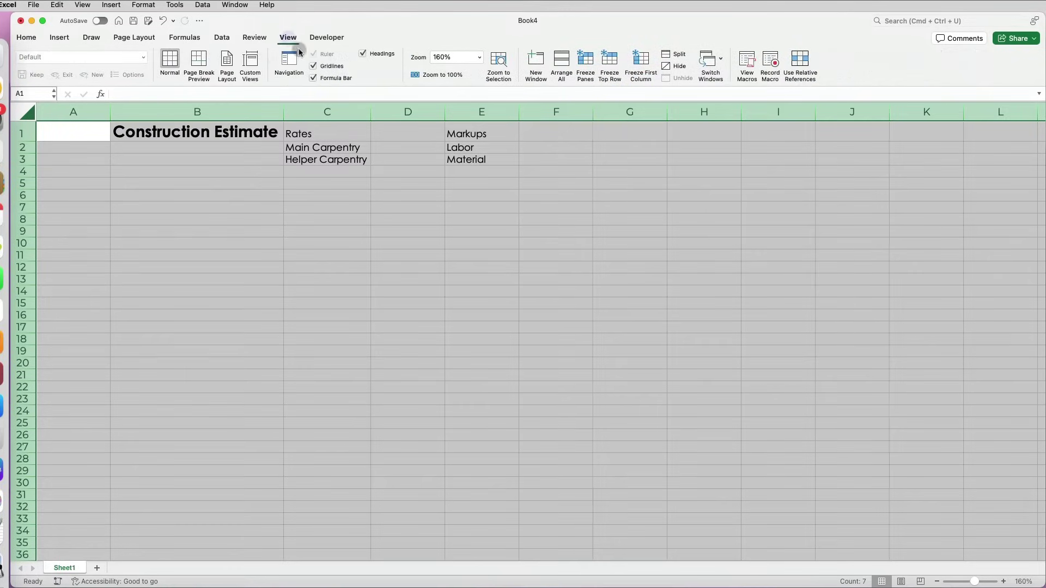
{"action": "left_click", "coordinate": [313, 66]}
{"action": "left_click", "coordinate": [361, 199]}
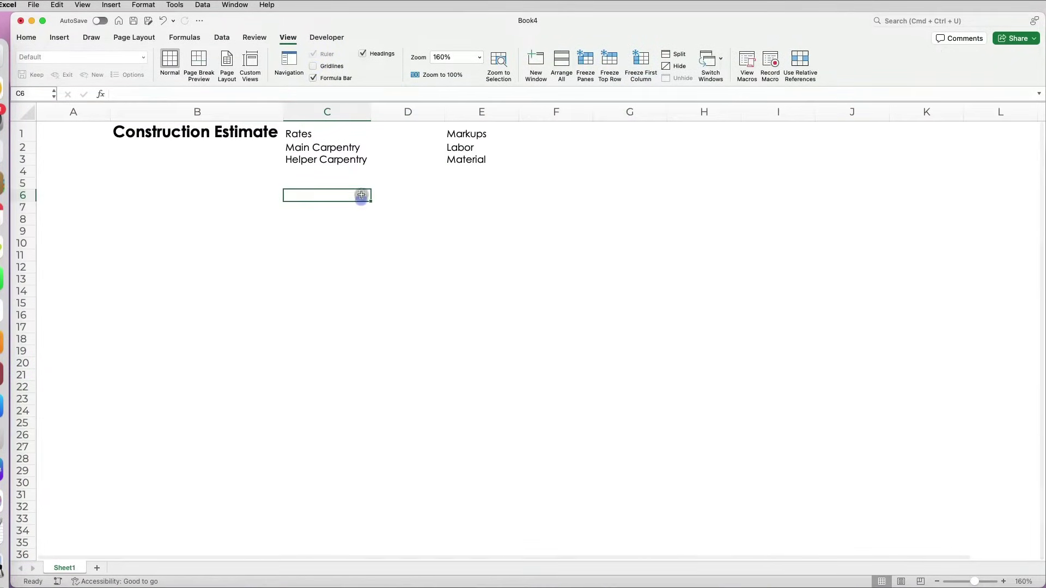
{"action": "left_click_drag", "start_coordinate": [347, 129], "coordinate": [482, 133]}
{"action": "key", "text": "super+b"}
Step: Fill the Rates heading light green and the Markups heading light blue
{"action": "left_click", "coordinate": [350, 136]}
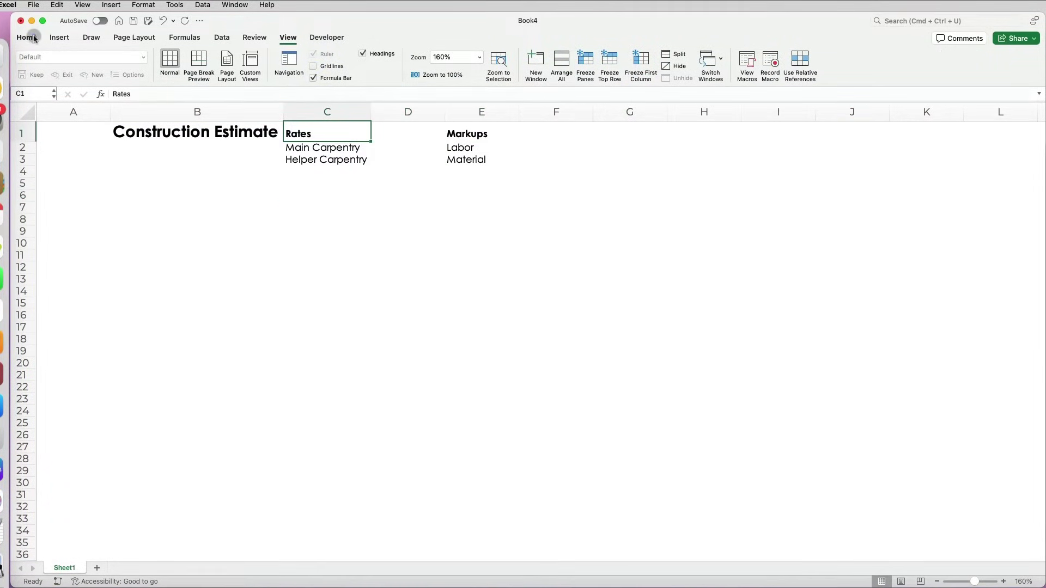
{"action": "left_click", "coordinate": [34, 38]}
{"action": "left_click", "coordinate": [193, 75]}
{"action": "left_click", "coordinate": [274, 134]}
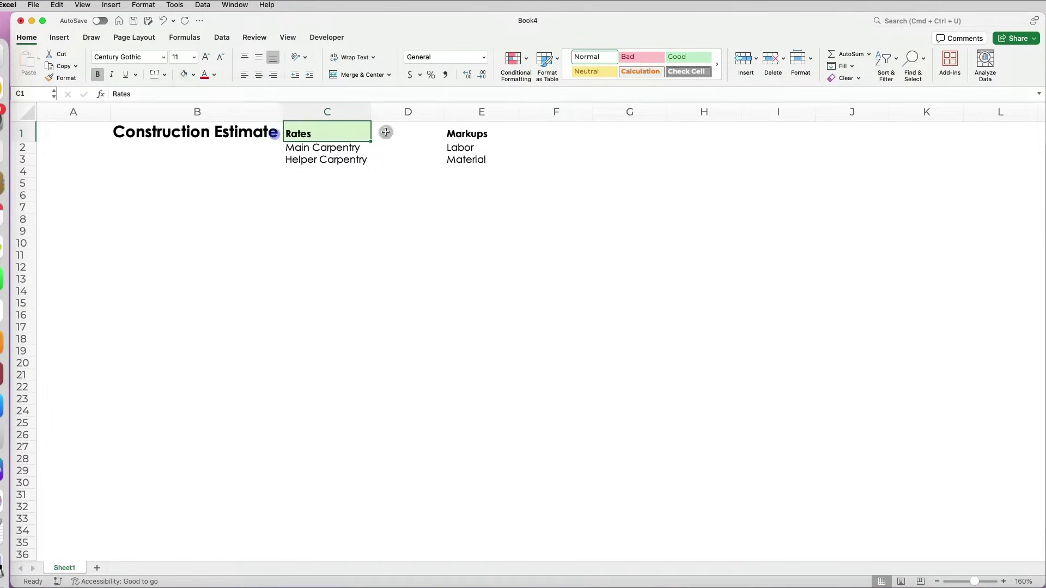
{"action": "left_click", "coordinate": [477, 137]}
{"action": "left_click", "coordinate": [193, 74]}
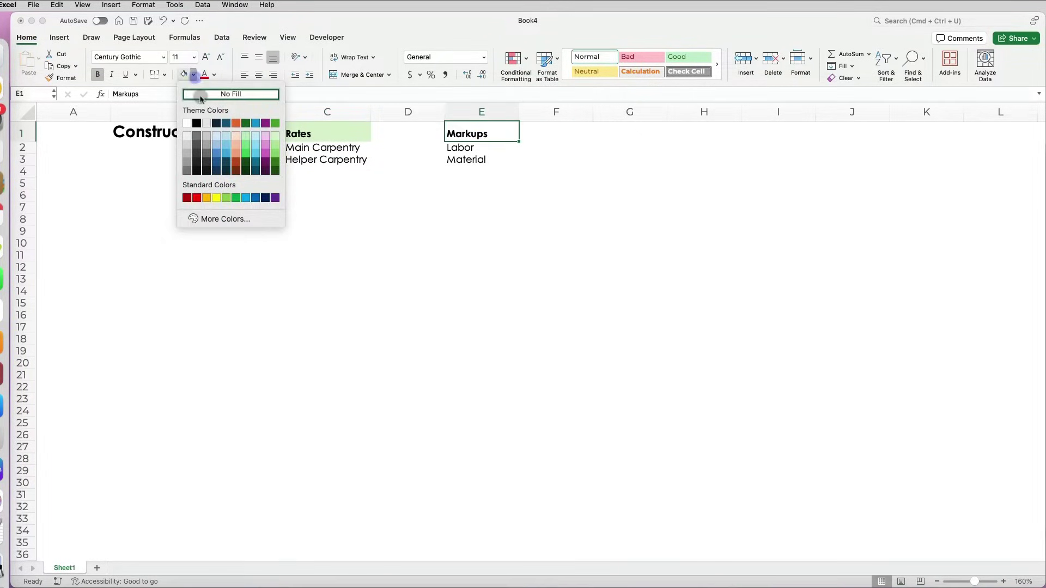
{"action": "left_click", "coordinate": [257, 137]}
{"action": "left_click", "coordinate": [273, 289]}
{"action": "double_click", "coordinate": [65, 567]}
Step: Name the sheet Summary and save the workbook as 'Construction Estimate'
{"action": "type", "text": "S"}
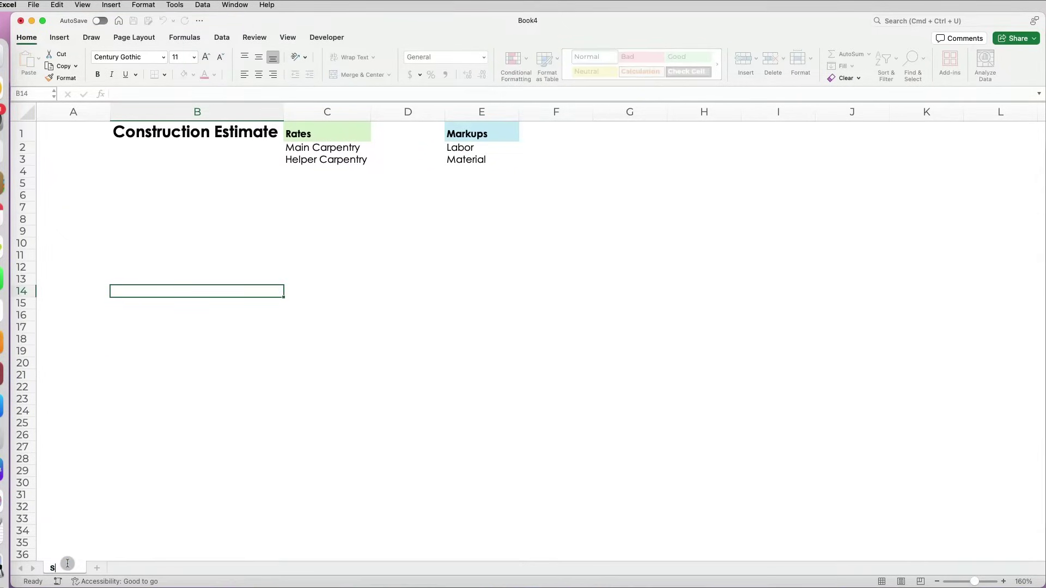
{"action": "type", "text": "y"}
{"action": "left_click", "coordinate": [155, 507]}
{"action": "key", "text": "super+s"}
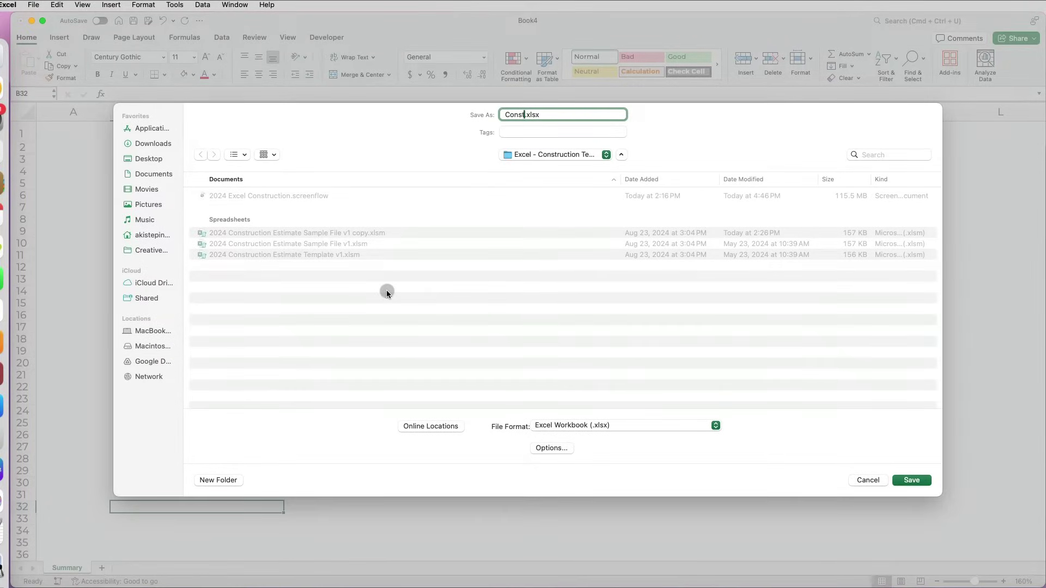
{"action": "key", "text": "Return"}
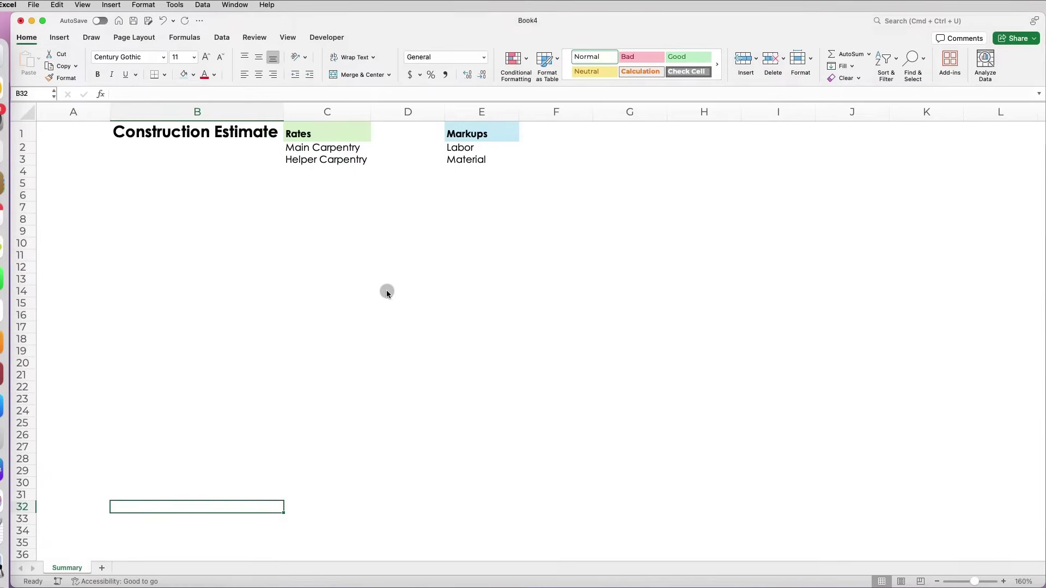
Step: Enter Summary in B7, Work Type in B8, and item 1 Prep Work in row 9
{"action": "left_click", "coordinate": [149, 208]}
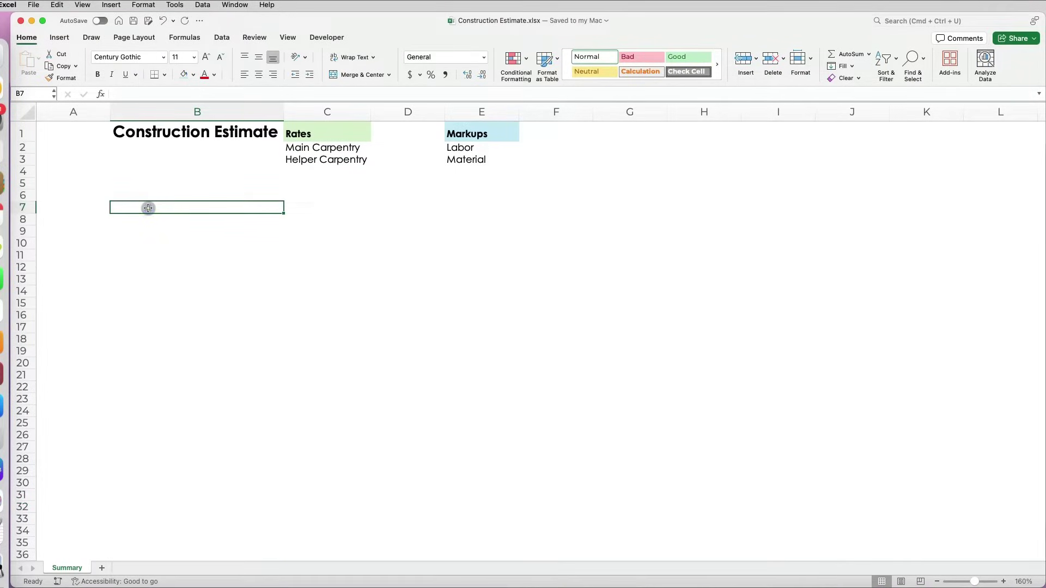
{"action": "type", "text": "Summary"}
{"action": "key", "text": "Return"}
{"action": "type", "text": "Work"}
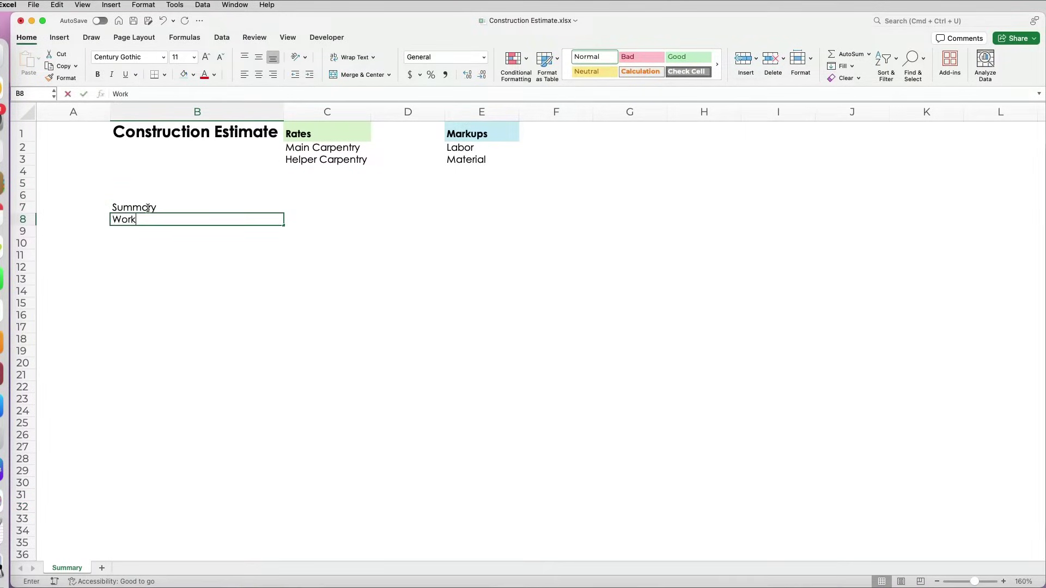
{"action": "type", "text": " Type"}
{"action": "key", "text": "Return"}
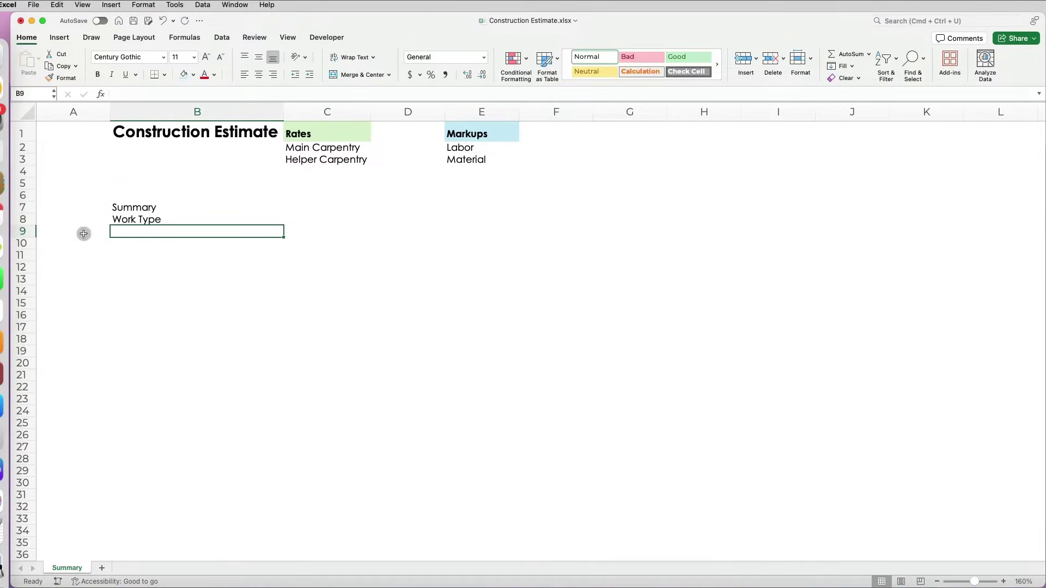
{"action": "left_click", "coordinate": [80, 233]}
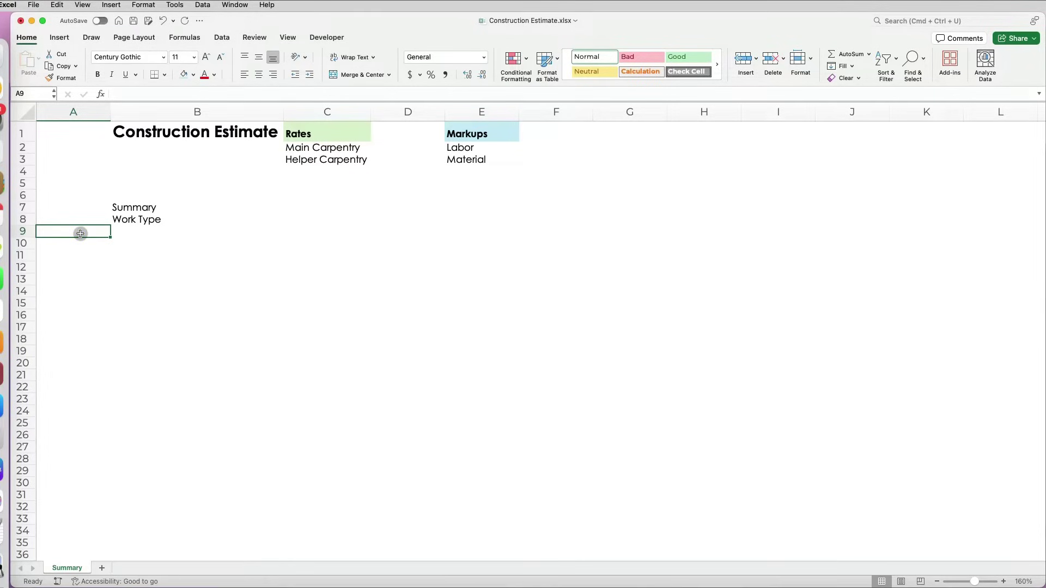
{"action": "type", "text": "1"}
{"action": "key", "text": "Tab"}
{"action": "type", "text": "Prep Work"}
{"action": "key", "text": "Return"}
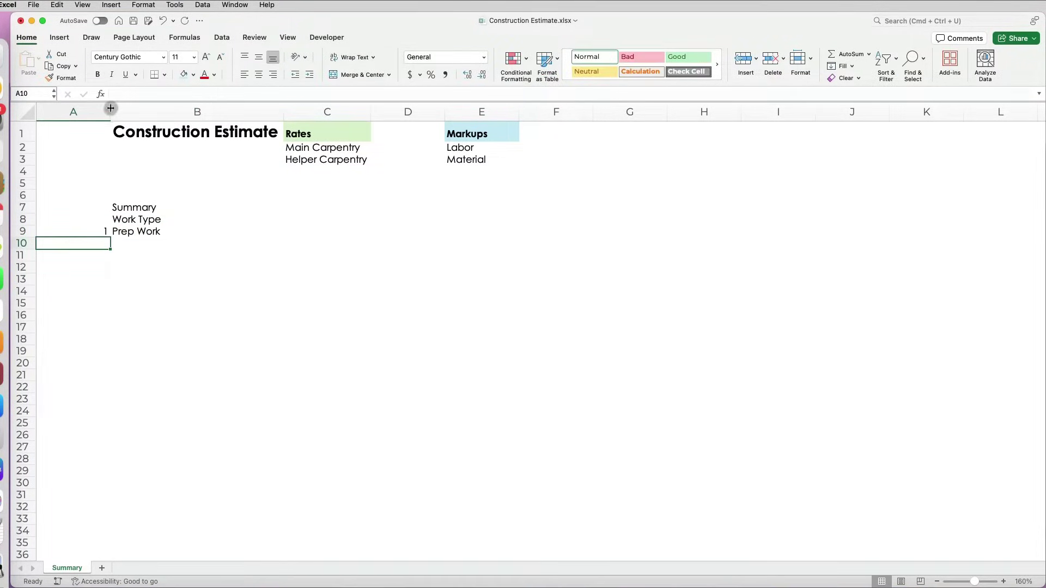
Step: Narrow column A and make the Summary heading bold
{"action": "left_click_drag", "start_coordinate": [111, 108], "coordinate": [61, 112]}
{"action": "left_click", "coordinate": [190, 266]}
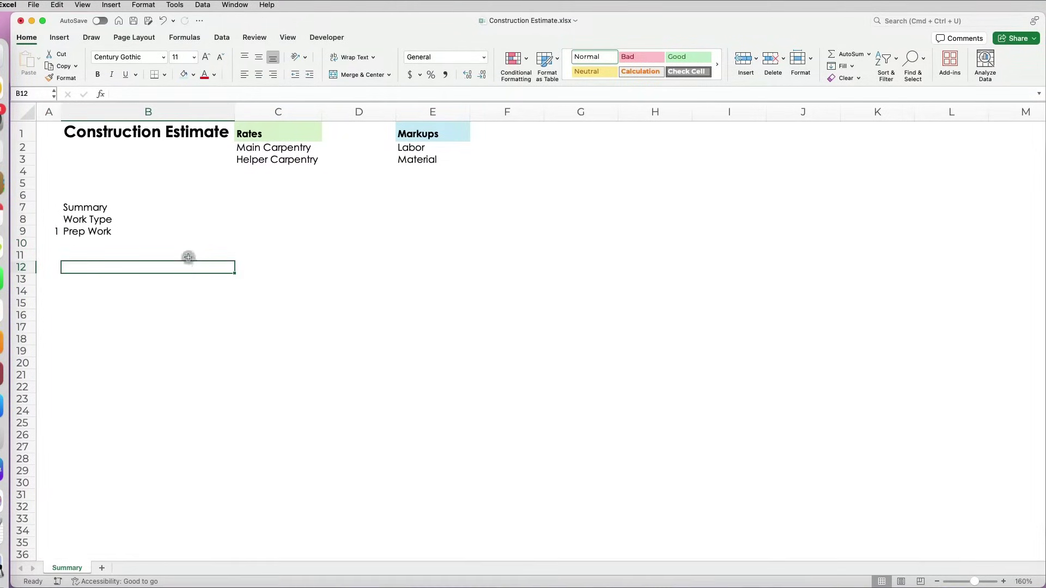
{"action": "left_click", "coordinate": [119, 207]}
{"action": "key", "text": "super+b"}
Step: Enter $45 in D2 for Main Carpentry and $25 in D3 for Helper Carpentry
{"action": "left_click", "coordinate": [350, 148]}
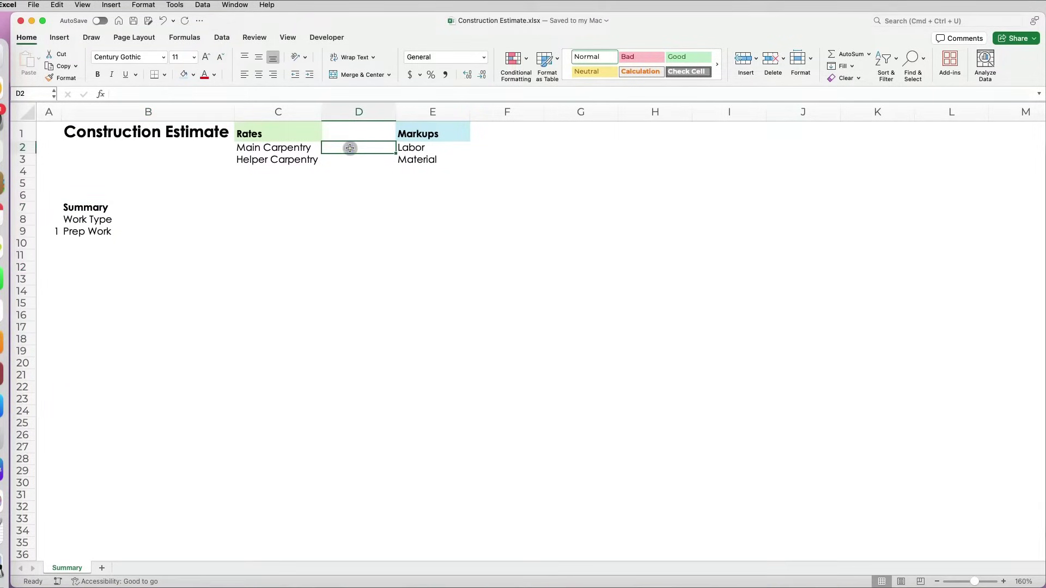
{"action": "type", "text": "$45"}
{"action": "key", "text": "Return"}
{"action": "type", "text": "$25"}
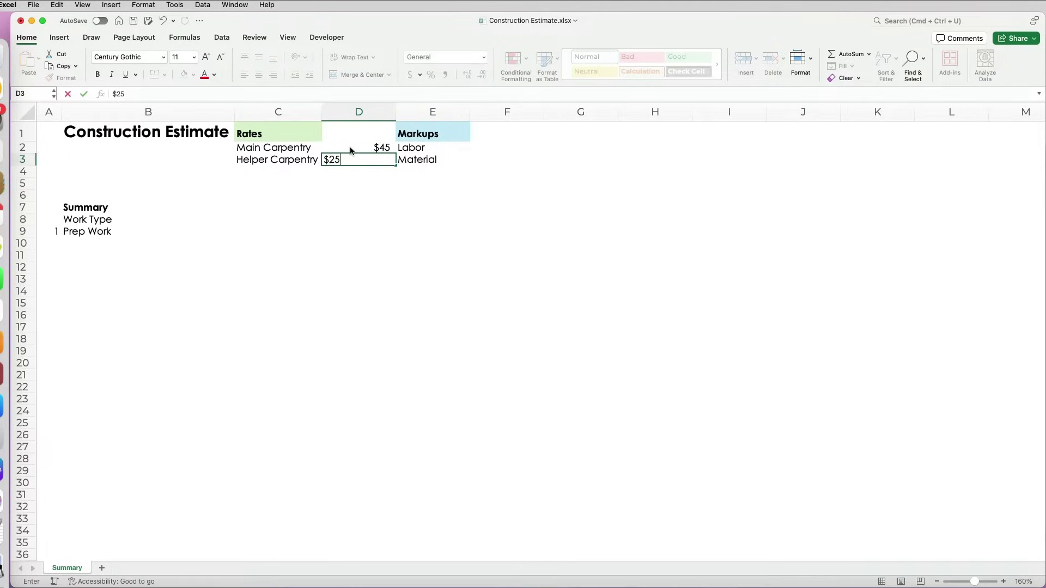
{"action": "key", "text": "Return"}
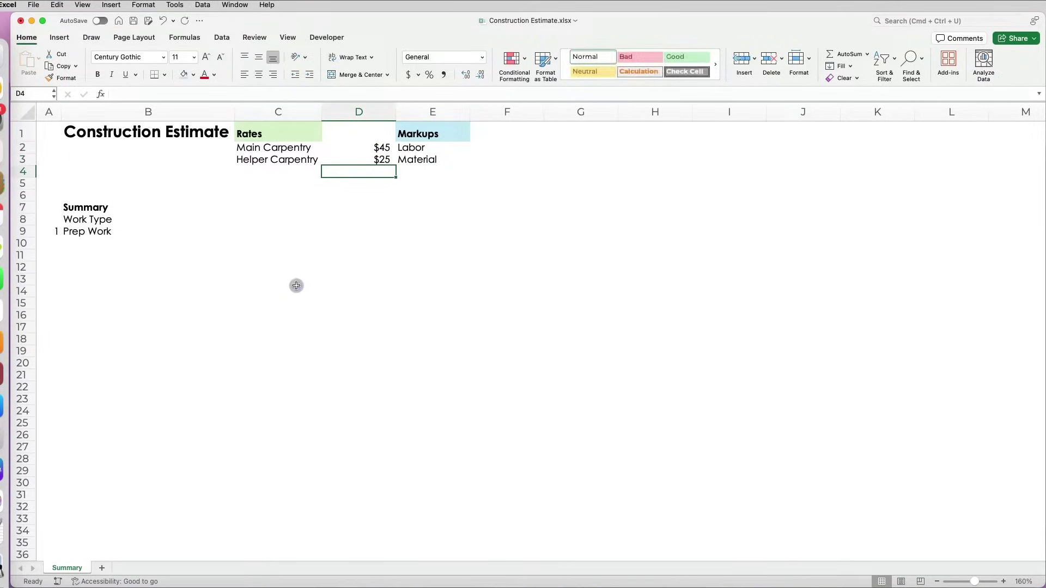
Step: Add a new worksheet named Prep Work
{"action": "left_click", "coordinate": [101, 569]}
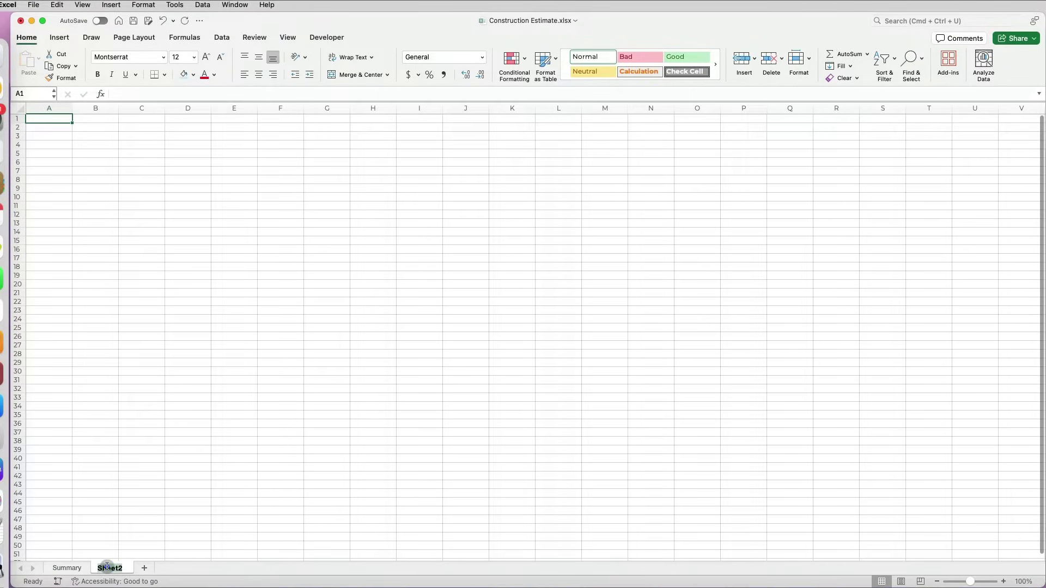
{"action": "double_click", "coordinate": [107, 567]}
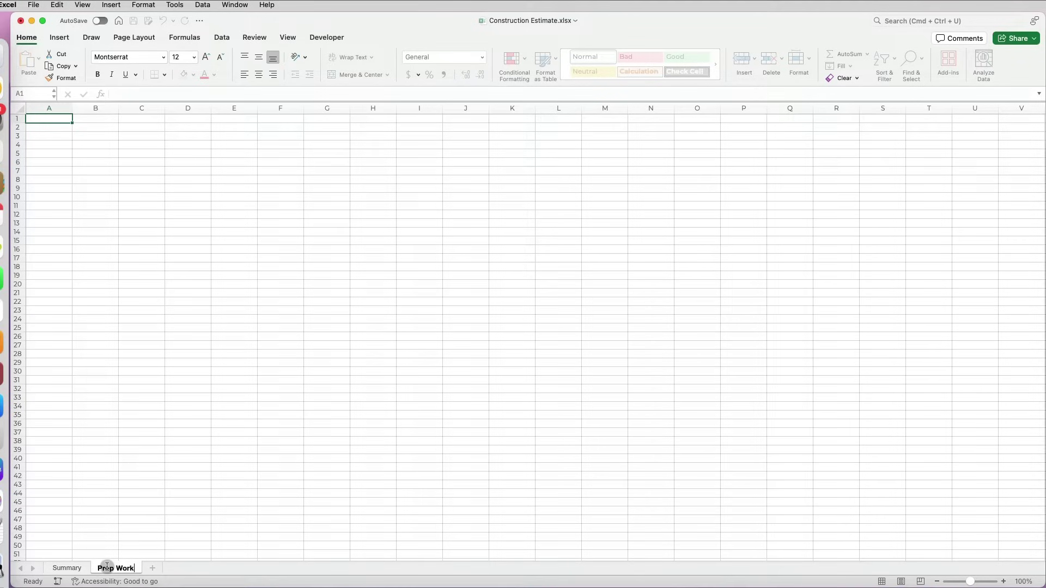
{"action": "type", "text": "Prep Work"}
{"action": "key", "text": "Return"}
Step: List Description, Job site visit, Estimate, Site Preparation, Shopping for materials, and Delivery of materials
{"action": "type", "text": "Description"}
{"action": "key", "text": "Return"}
{"action": "type", "text": "Job site visit"}
{"action": "key", "text": "Return"}
{"action": "type", "text": "Estimate"}
{"action": "key", "text": "Return"}
{"action": "type", "text": "Site Preparation"}
{"action": "key", "text": "Return"}
{"action": "type", "text": "Shopping for materials"}
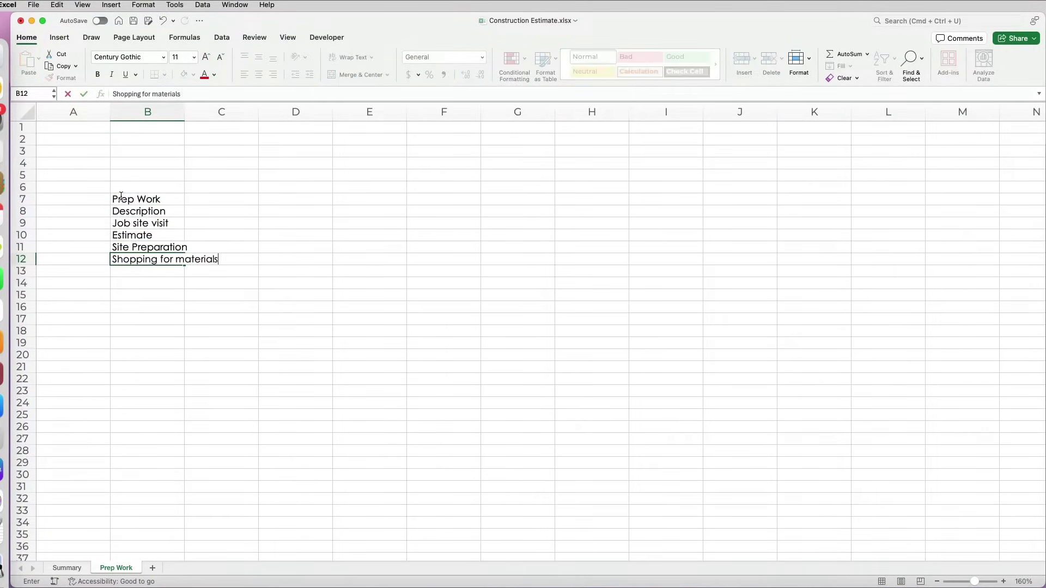
{"action": "key", "text": "Return"}
{"action": "type", "text": "Delivery of materials to the job site"}
{"action": "key", "text": "Return"}
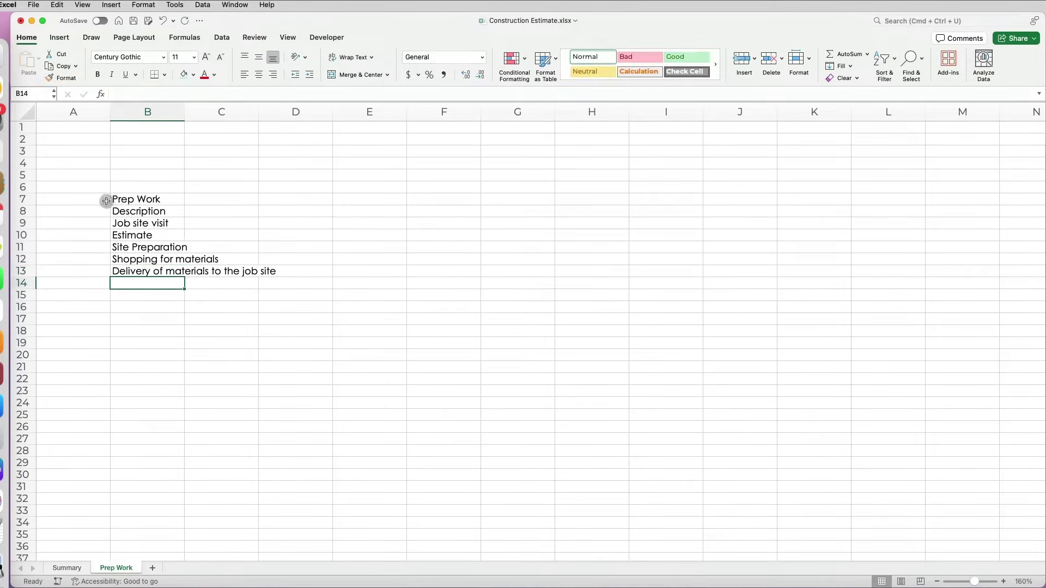
Step: Number column A 1 to 25, bold the heading, and autofit column B
{"action": "left_click", "coordinate": [101, 225]}
{"action": "type", "text": "1 2 3"}
{"action": "left_click_drag", "start_coordinate": [100, 225], "coordinate": [113, 511]}
{"action": "double_click", "coordinate": [110, 112]}
{"action": "left_click", "coordinate": [60, 126]}
{"action": "left_click_drag", "start_coordinate": [53, 112], "coordinate": [67, 113]}
{"action": "left_click", "coordinate": [104, 200]}
{"action": "key", "text": "super+b"}
{"action": "double_click", "coordinate": [141, 113]}
Step: Enter Type, Main Carp., Helper Carp., Sub for Main, Sub for Helper across row 8 from C8
{"action": "left_click", "coordinate": [274, 211]}
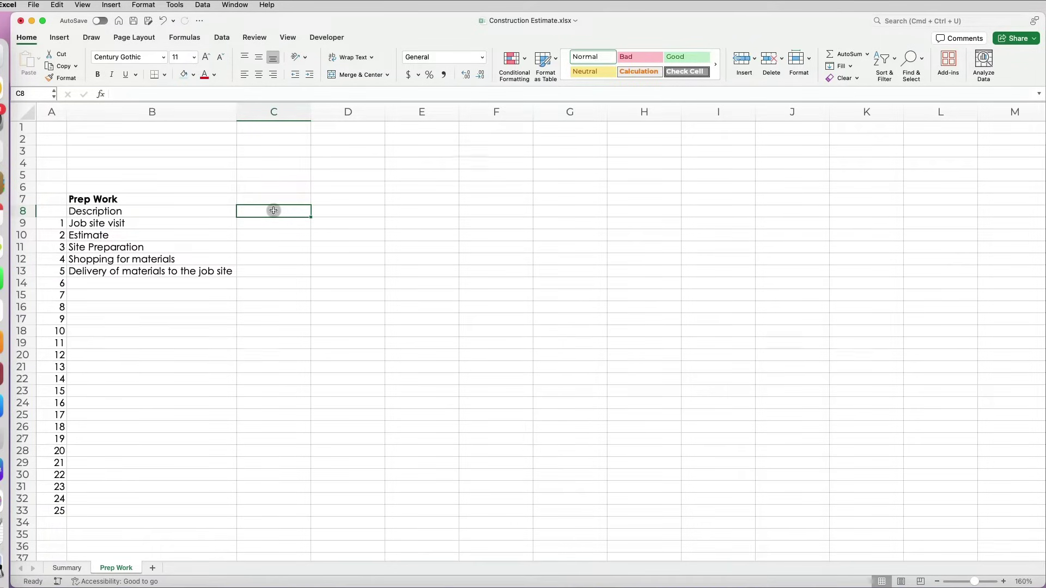
{"action": "type", "text": "Type"}
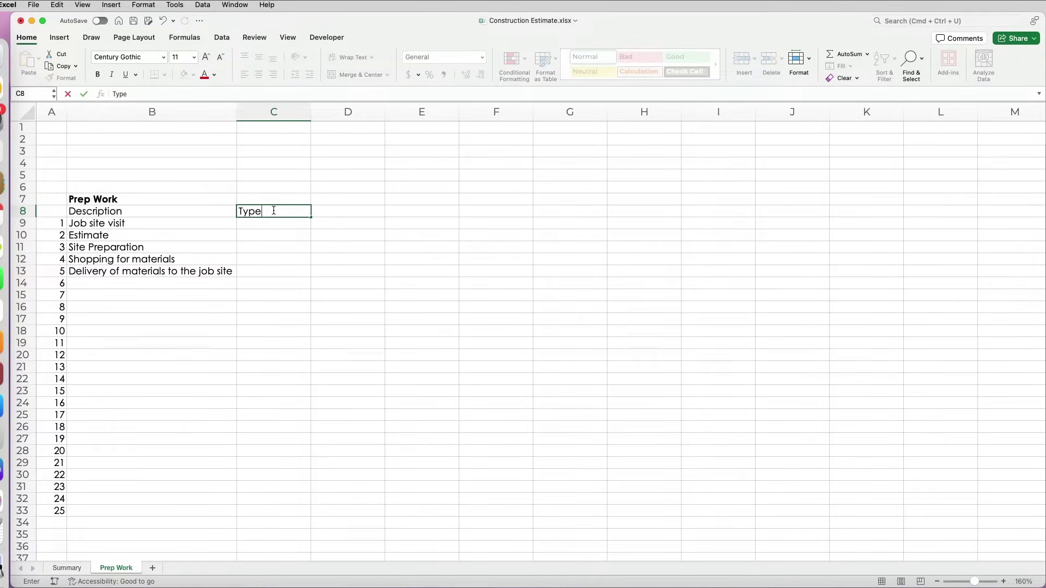
{"action": "key", "text": "Tab"}
{"action": "type", "text": "Main Carp."}
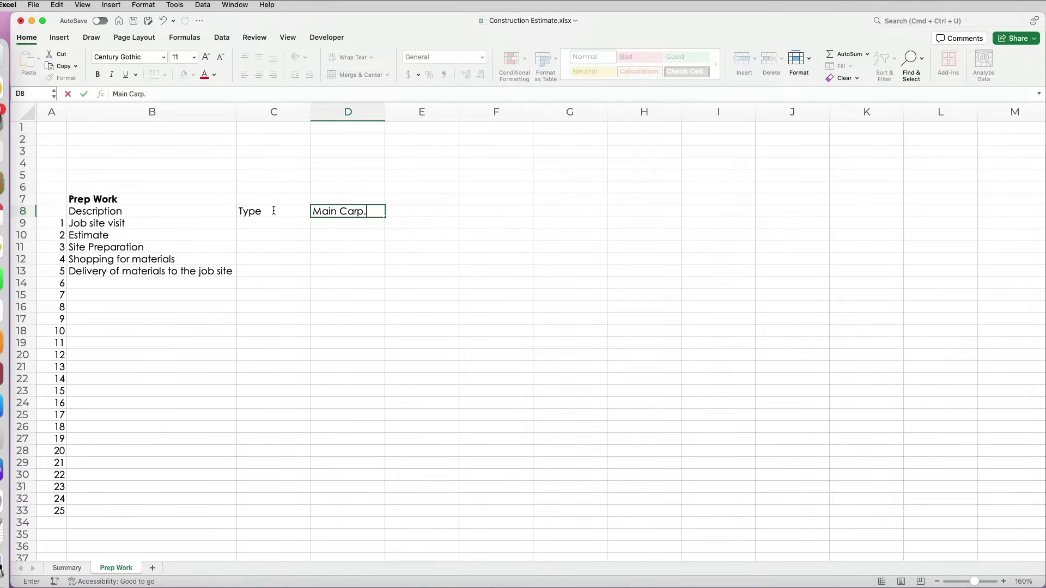
{"action": "key", "text": "Tab"}
{"action": "type", "text": "Helper"}
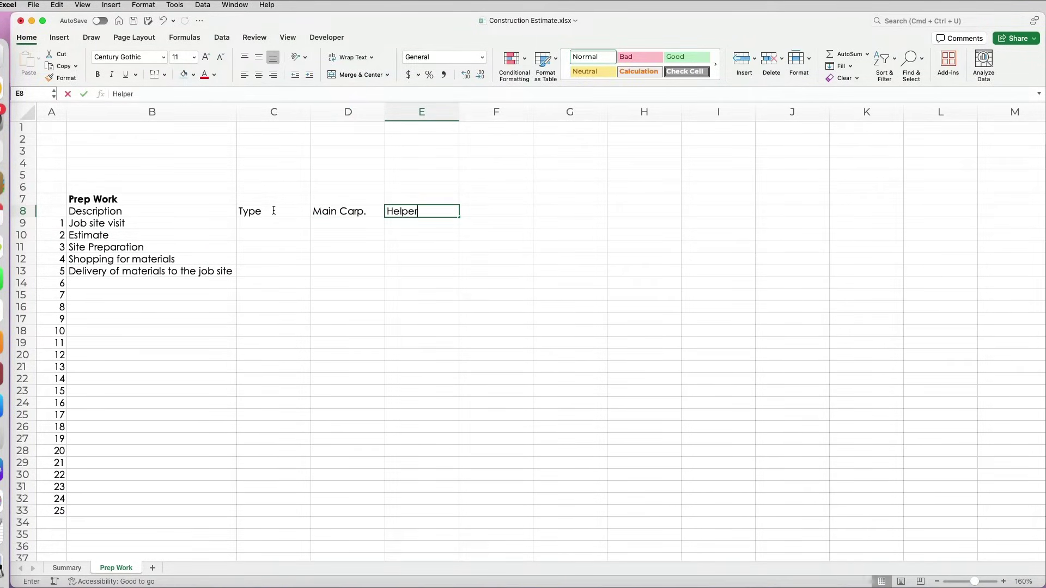
{"action": "type", "text": " Carp"}
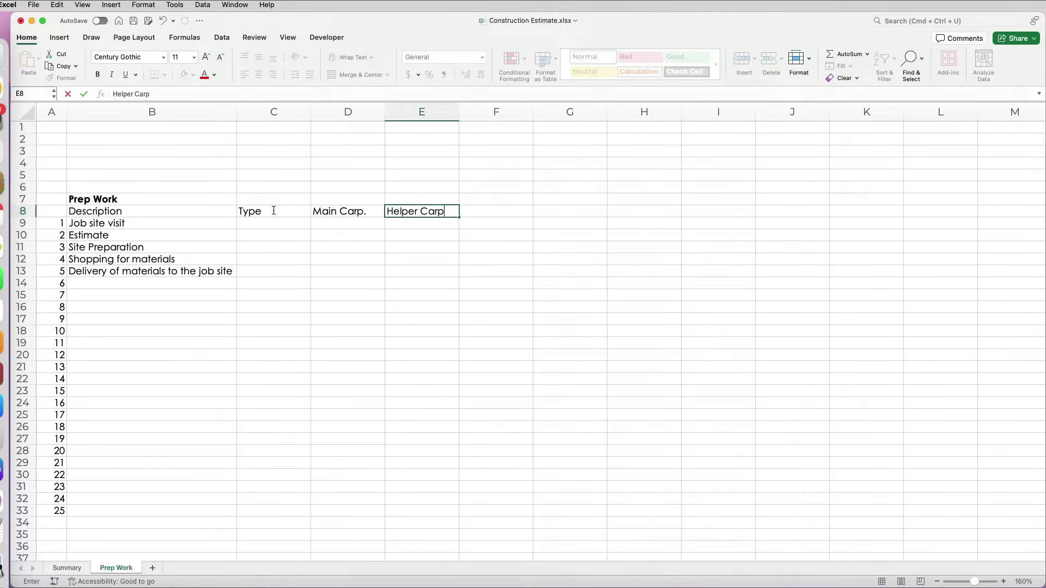
{"action": "type", "text": "."}
{"action": "key", "text": "Tab"}
{"action": "type", "text": "Sub for "}
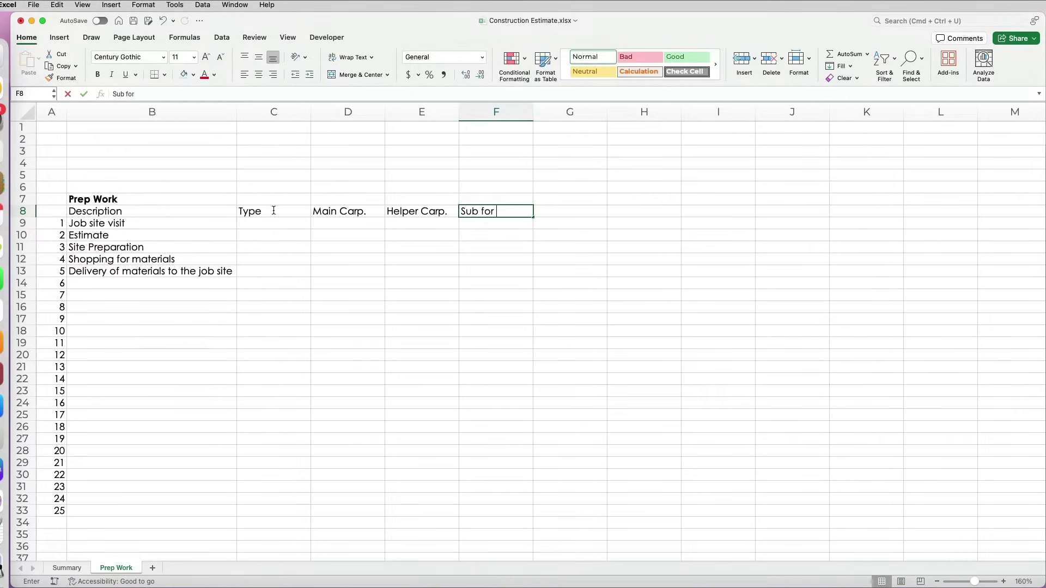
{"action": "type", "text": "Main"}
{"action": "key", "text": "Tab"}
{"action": "type", "text": "S"}
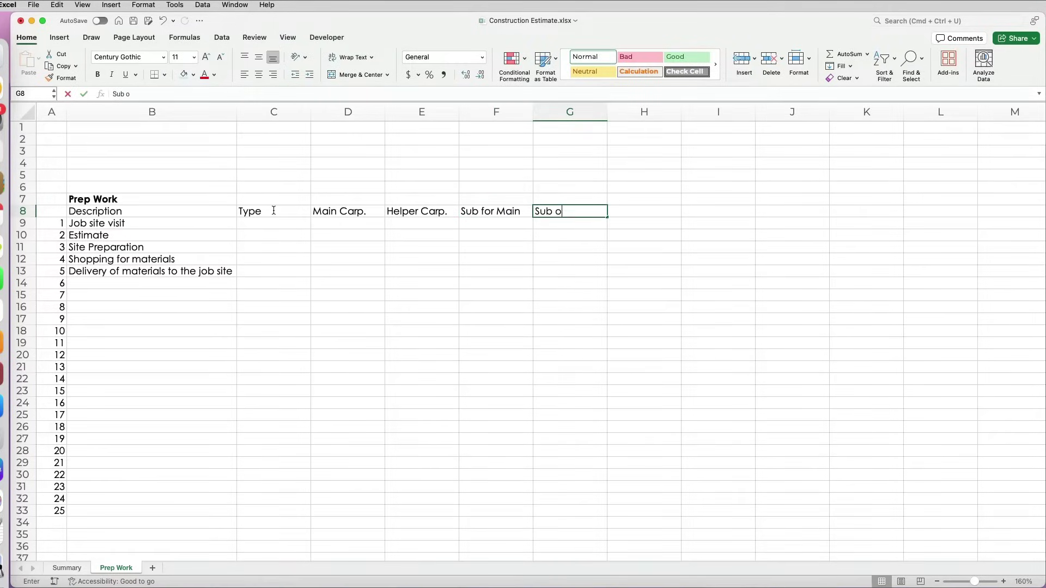
{"action": "key", "text": "BackSpace"}
{"action": "type", "text": "for"}
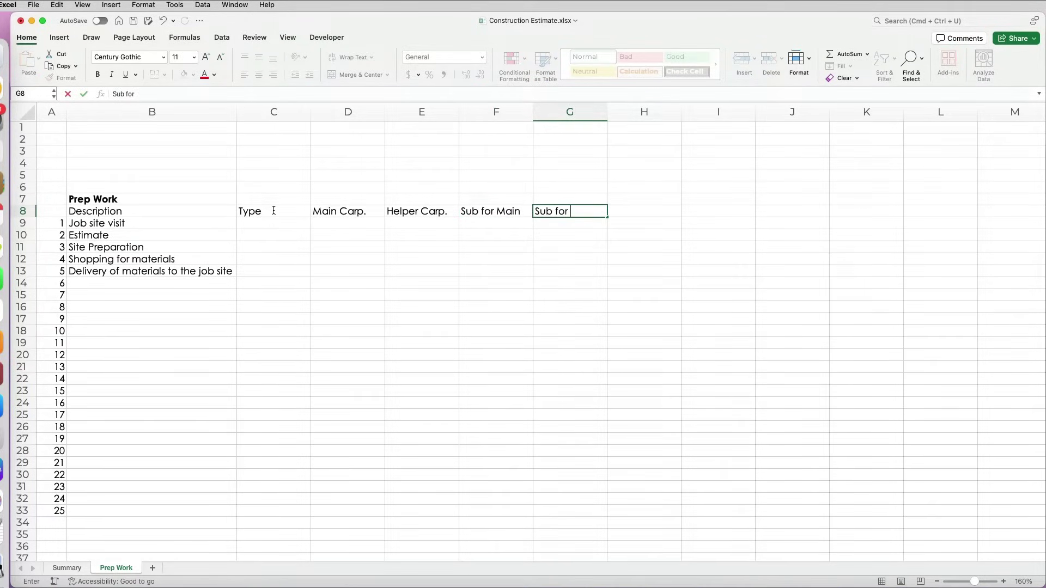
Step: Enter Main Carp. hours 2, 3, 1, 4, 3 and Helper Carp. hours 4 and 3 for the prep tasks
{"action": "key", "text": "Tab"}
{"action": "left_click", "coordinate": [339, 222]}
{"action": "type", "text": "2"}
{"action": "key", "text": "Return"}
{"action": "type", "text": "3"}
{"action": "key", "text": "Return"}
{"action": "type", "text": "1"}
{"action": "key", "text": "Return"}
{"action": "type", "text": "4"}
{"action": "key", "text": "Return"}
{"action": "type", "text": "3"}
{"action": "key", "text": "Tab"}
{"action": "key", "text": "Up"}
{"action": "key", "text": "Up"}
{"action": "type", "text": "4"}
{"action": "key", "text": "Return"}
{"action": "key", "text": "Return"}
{"action": "type", "text": "3"}
{"action": "key", "text": "Return"}
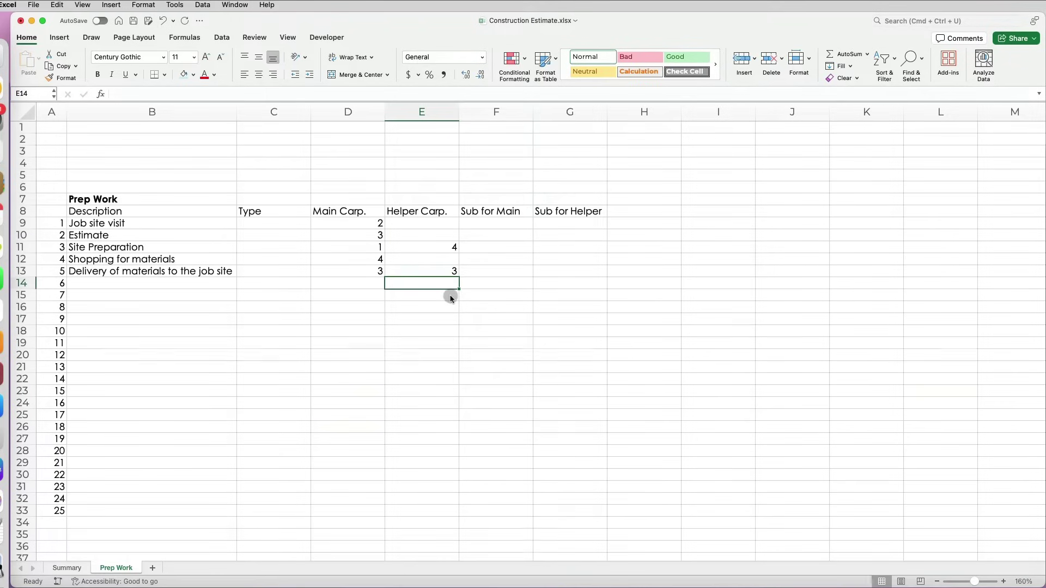
Step: Centre the hours in the Main Carp. and Helper Carp. columns
{"action": "left_click_drag", "start_coordinate": [347, 110], "coordinate": [422, 112]}
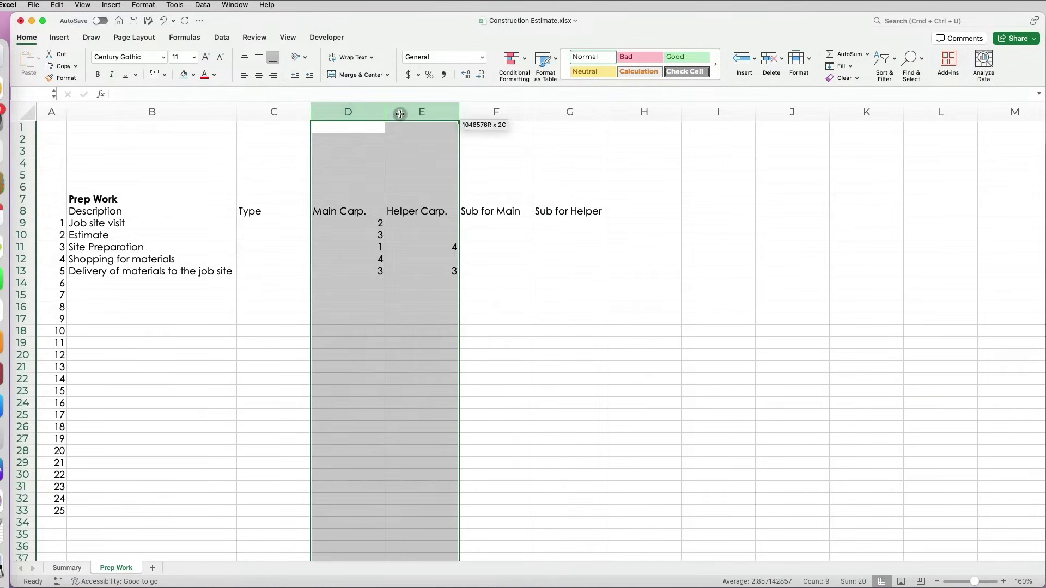
{"action": "left_click", "coordinate": [259, 74]}
{"action": "left_click", "coordinate": [335, 400]}
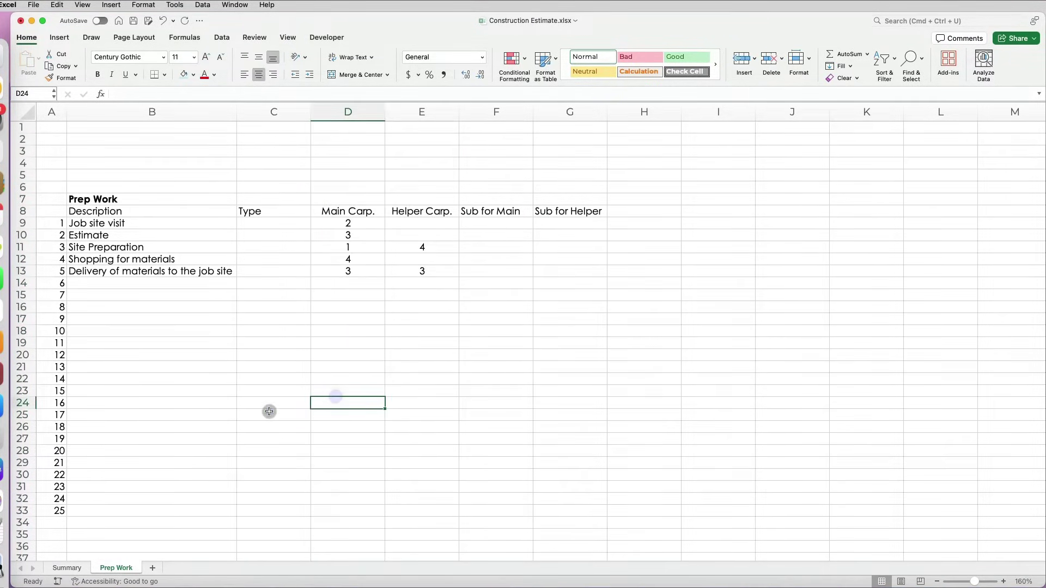
Step: Hide the Prep Work sheet's gridlines and add a new blank worksheet
{"action": "left_click", "coordinate": [23, 112]}
{"action": "left_click", "coordinate": [287, 37]}
{"action": "left_click", "coordinate": [313, 66]}
{"action": "left_click", "coordinate": [333, 342]}
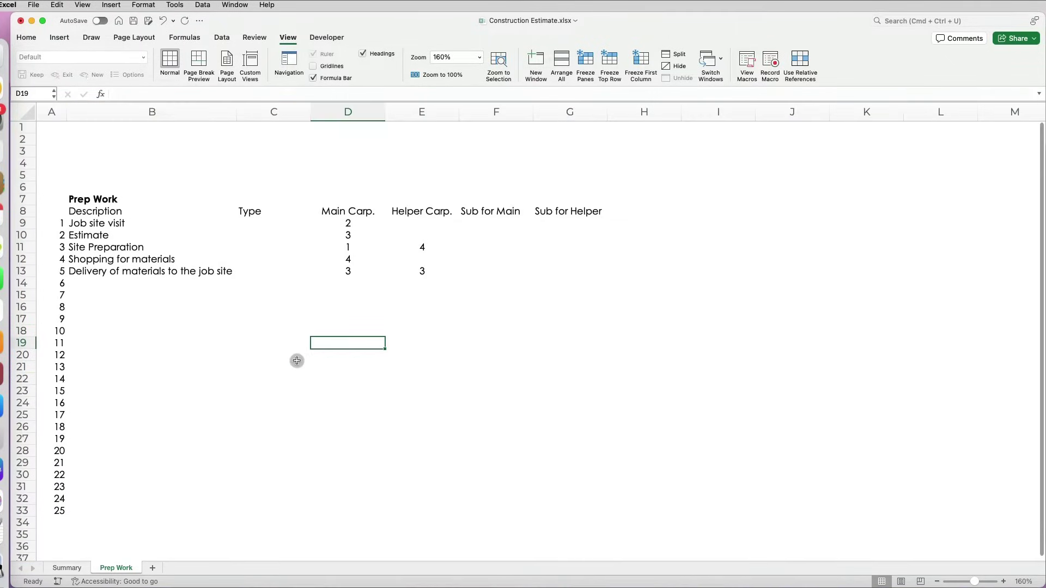
{"action": "left_click", "coordinate": [154, 568]}
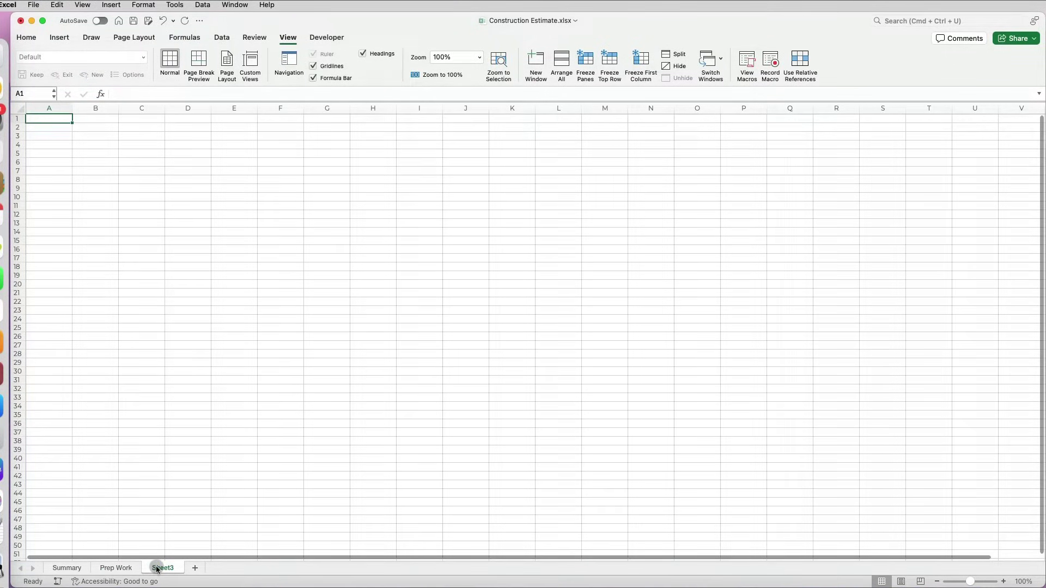
Step: Rename the new sheet to Categories and hide its gridlines
{"action": "double_click", "coordinate": [159, 568]}
{"action": "type", "text": "Categories"}
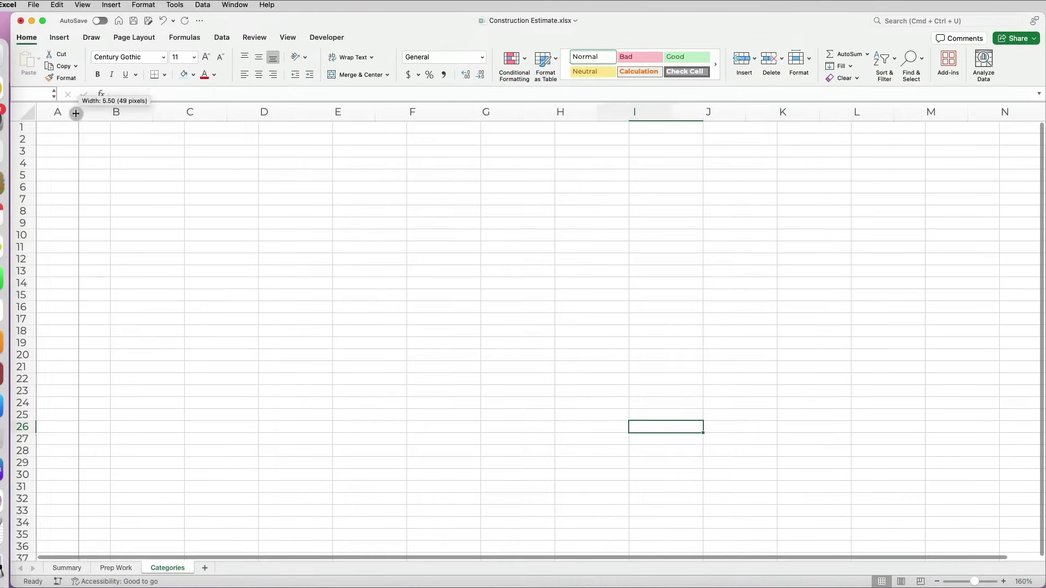
{"action": "left_click", "coordinate": [39, 109]}
{"action": "left_click", "coordinate": [287, 37]}
{"action": "left_click", "coordinate": [313, 66]}
Step: Enter a Description heading over Counter tops, Dumpser permit, Flooring, Insurance and Job site visit
{"action": "left_click", "coordinate": [116, 129]}
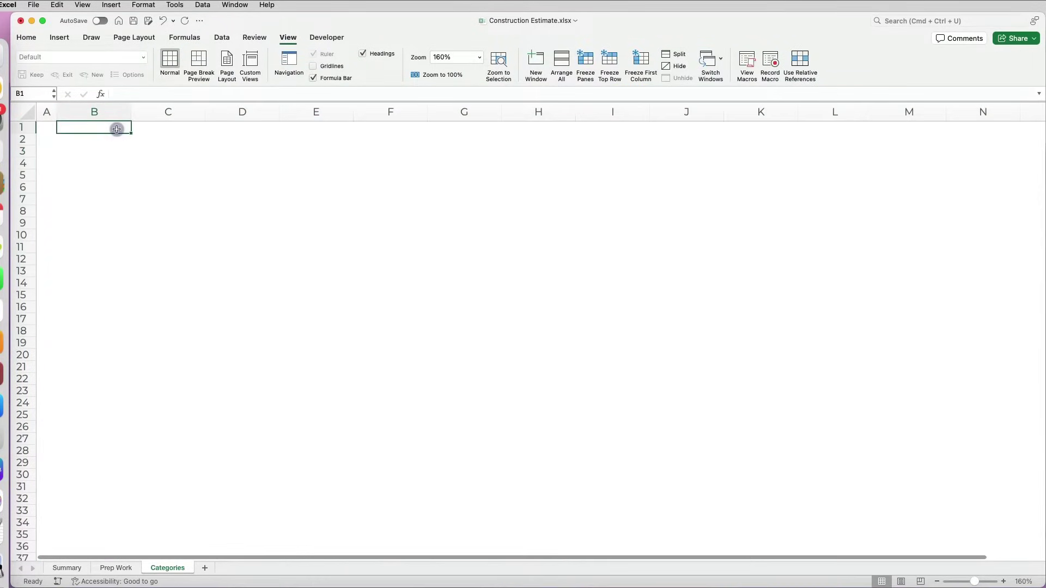
{"action": "type", "text": "Description"}
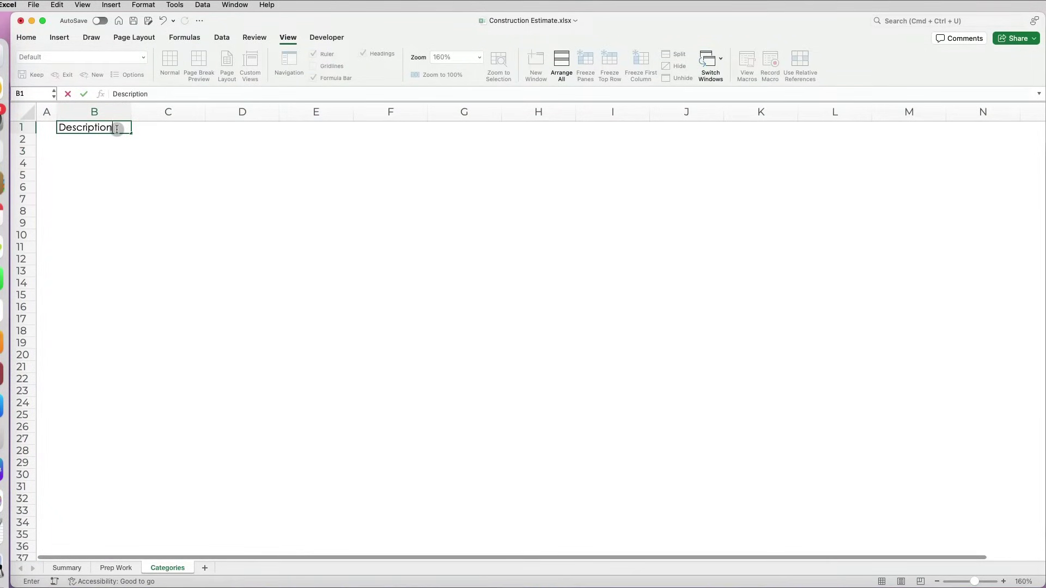
{"action": "key", "text": "Return"}
{"action": "type", "text": "Counter tops"}
{"action": "key", "text": "Return"}
{"action": "type", "text": "Dumpser permit"}
{"action": "key", "text": "Return"}
{"action": "type", "text": "Flooring"}
{"action": "key", "text": "Return"}
{"action": "type", "text": "Insurance"}
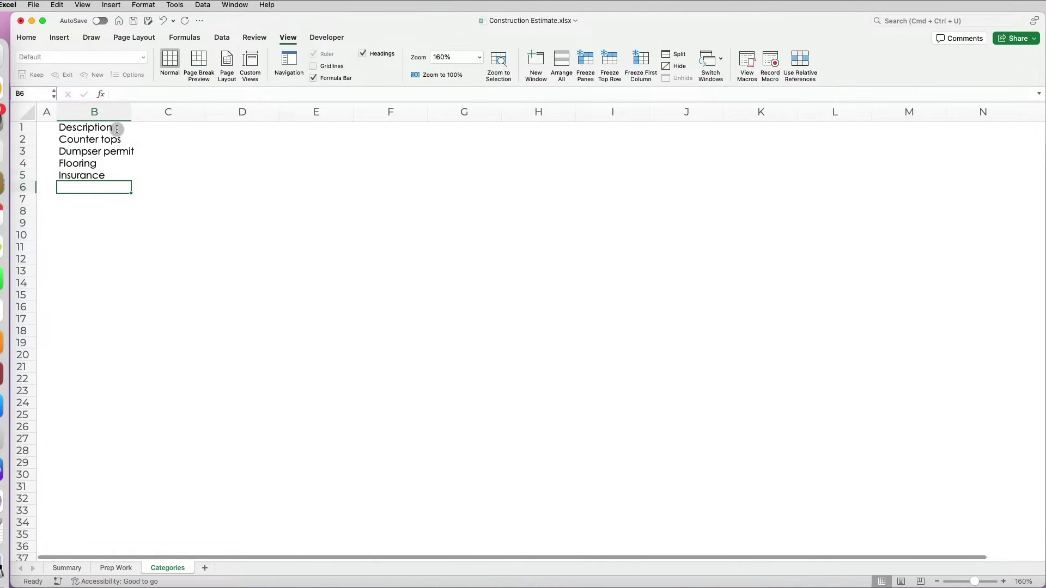
{"action": "type", "text": "Job site visit"}
{"action": "key", "text": "Return"}
Step: Copy the five Prep Work descriptions into the Categories list
{"action": "left_click", "coordinate": [121, 567]}
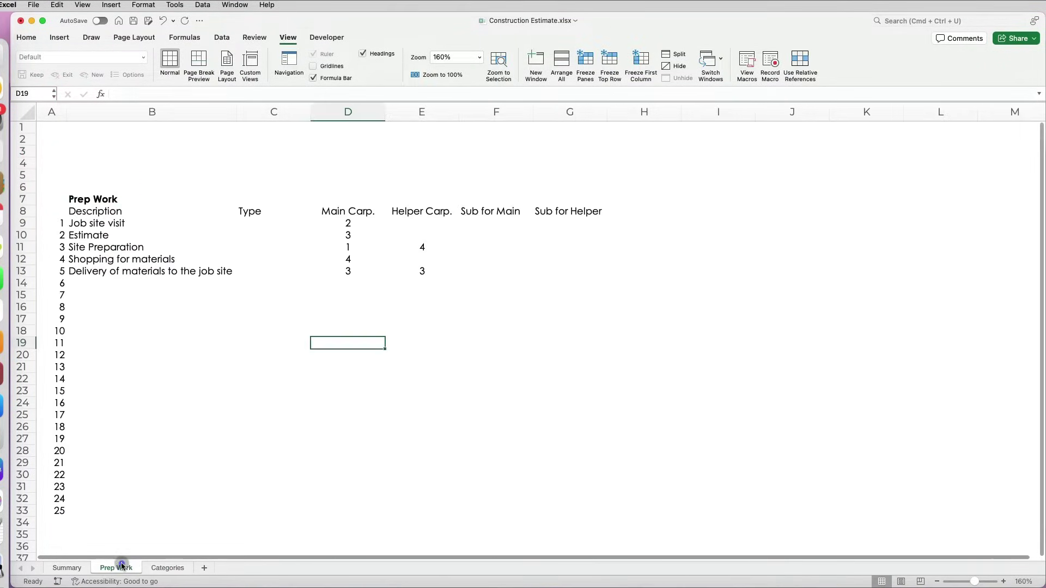
{"action": "left_click_drag", "start_coordinate": [125, 222], "coordinate": [164, 271]}
{"action": "key", "text": "super+c"}
{"action": "left_click", "coordinate": [160, 566]}
{"action": "key", "text": "super+v"}
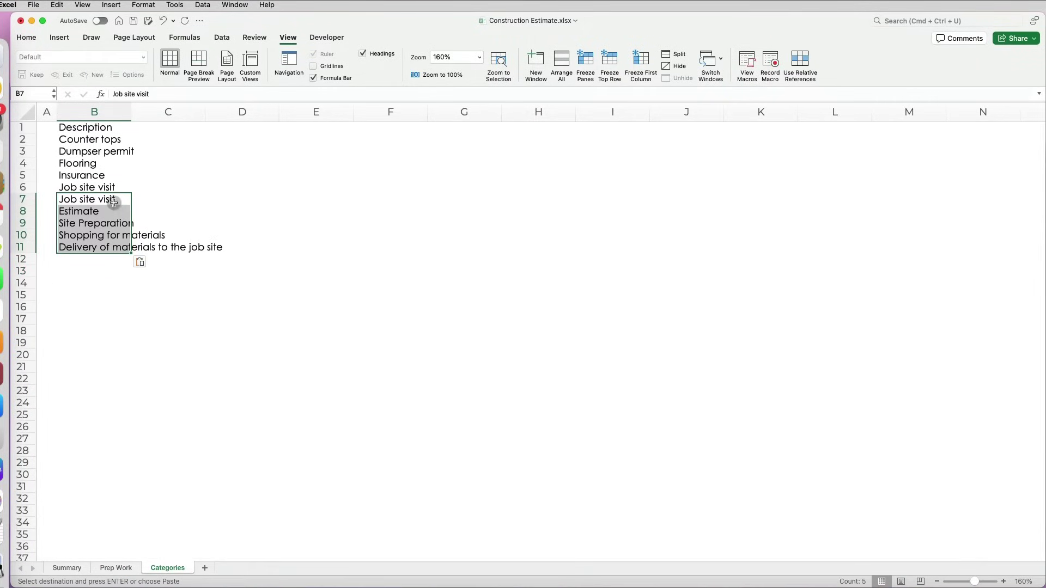
{"action": "left_click", "coordinate": [114, 202]}
Step: Bold the Description header and add Painting, Prep work, Rough carpentry, HVAC work and Finish carpentry
{"action": "left_click", "coordinate": [103, 130]}
{"action": "key", "text": "super+b"}
{"action": "left_click", "coordinate": [85, 256]}
{"action": "type", "text": "painting"}
{"action": "key", "text": "Return"}
{"action": "type", "text": "Prep work"}
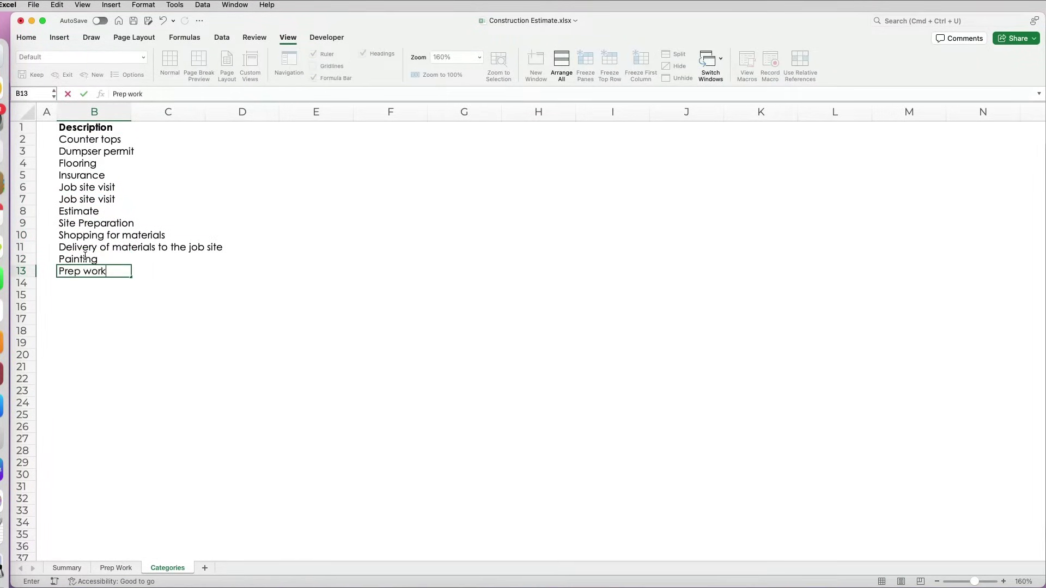
{"action": "key", "text": "Return"}
{"action": "type", "text": "Rough carpentry"}
{"action": "key", "text": "Return"}
{"action": "type", "text": "HVAC work "}
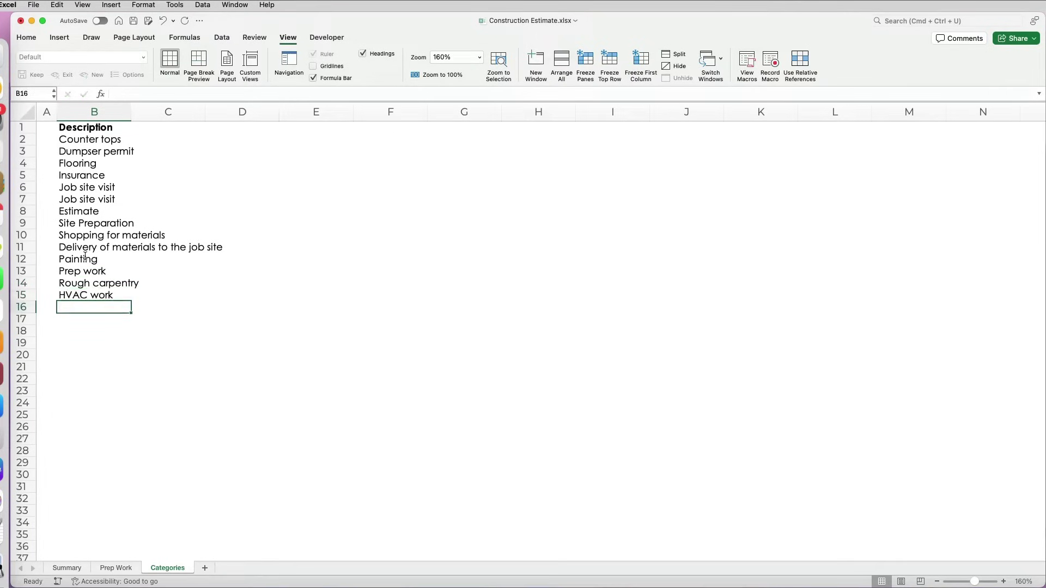
{"action": "type", "text": "Finish carpentryk"}
{"action": "key", "text": "Return"}
{"action": "type", "text": "Estimatex"}
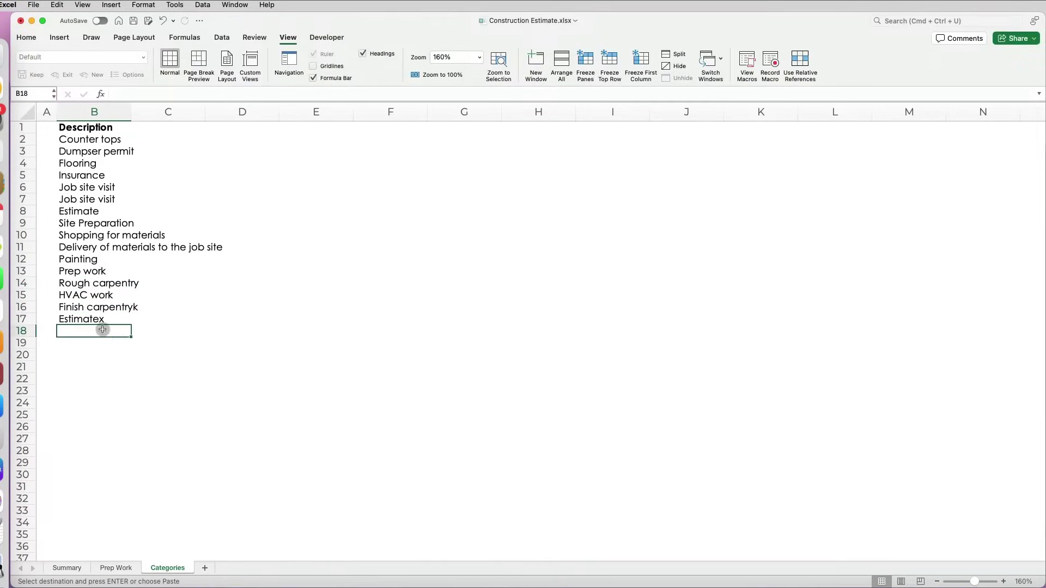
Step: Paste the long copied task list as values only with Paste Special
{"action": "left_click", "coordinate": [57, 4]}
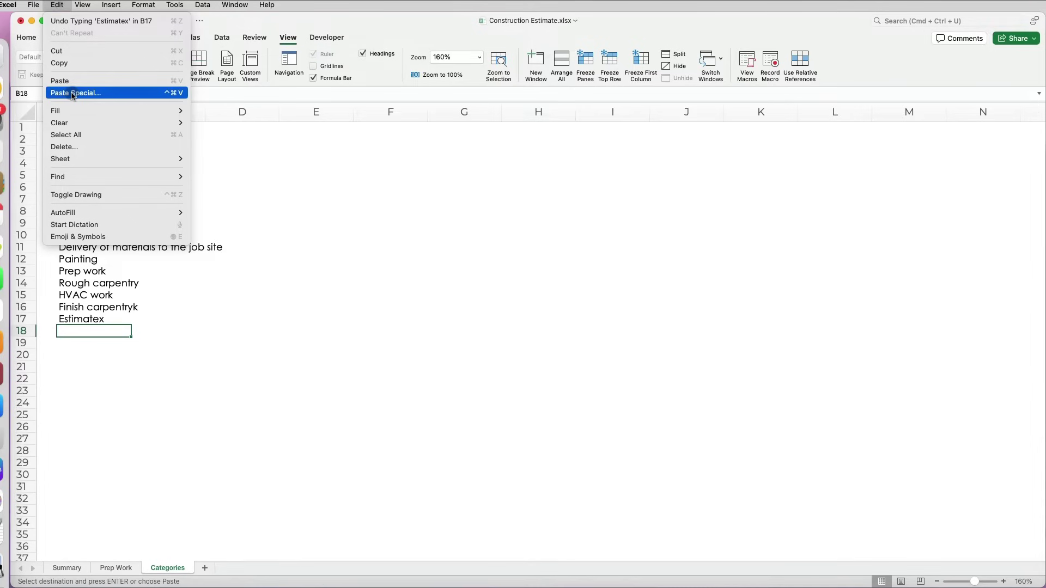
{"action": "left_click", "coordinate": [72, 93]}
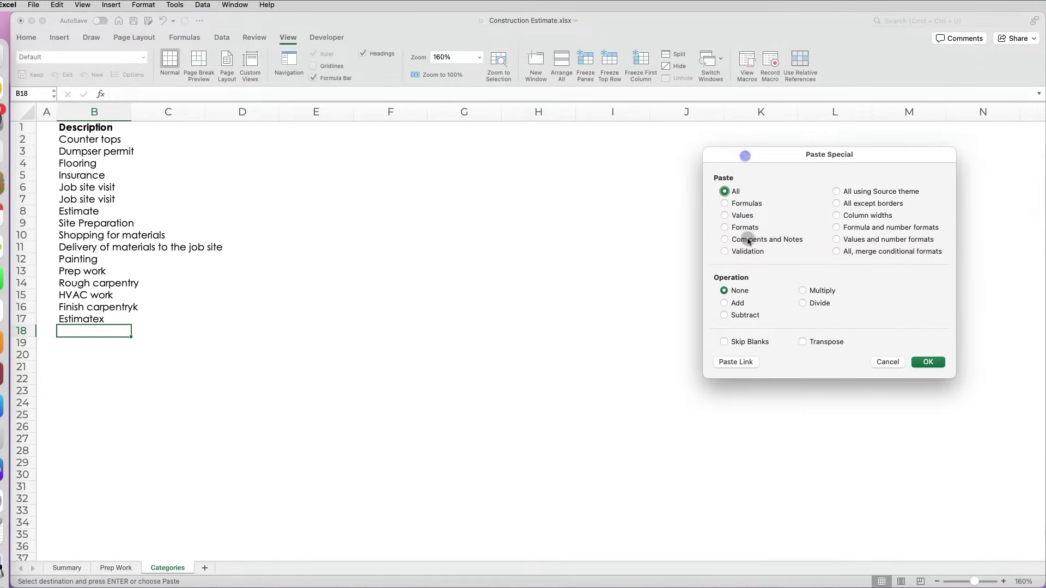
{"action": "left_click", "coordinate": [744, 217]}
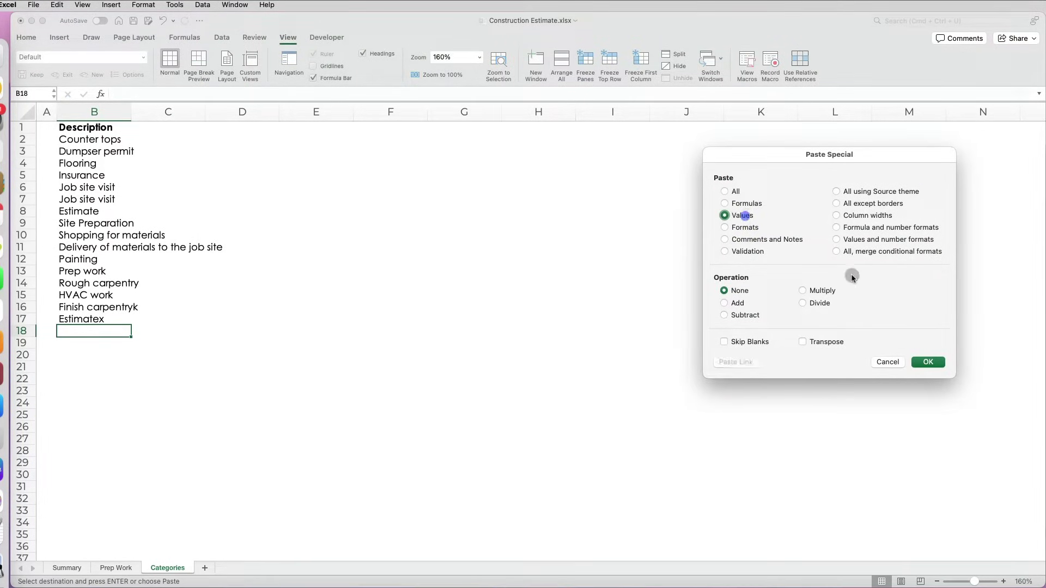
{"action": "left_click", "coordinate": [928, 363]}
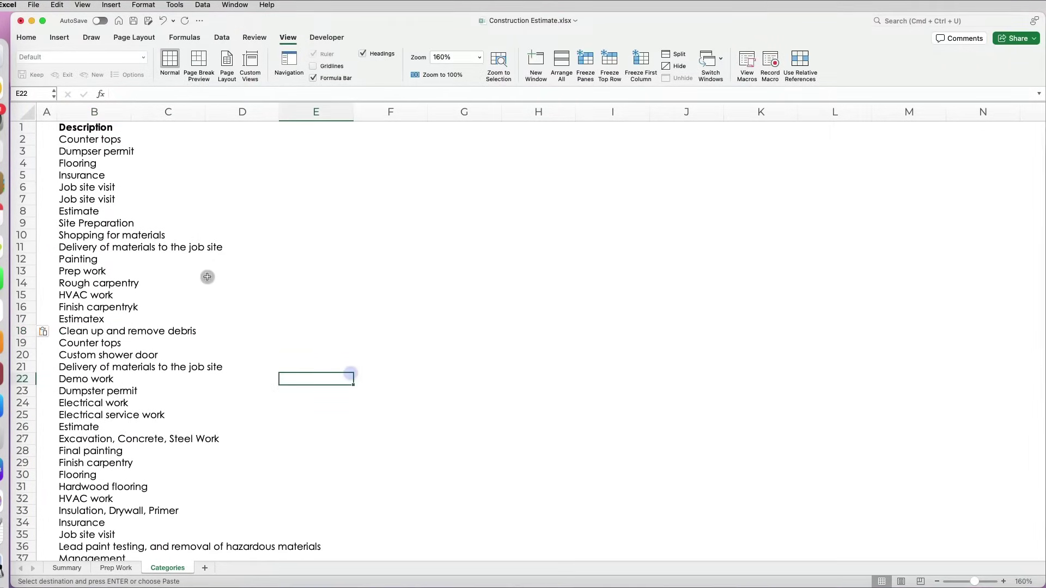
Step: Widen column B and spell-check the list, accepting the suggested corrections
{"action": "left_click", "coordinate": [94, 112]}
{"action": "double_click", "coordinate": [131, 112]}
{"action": "left_click", "coordinate": [174, 5]}
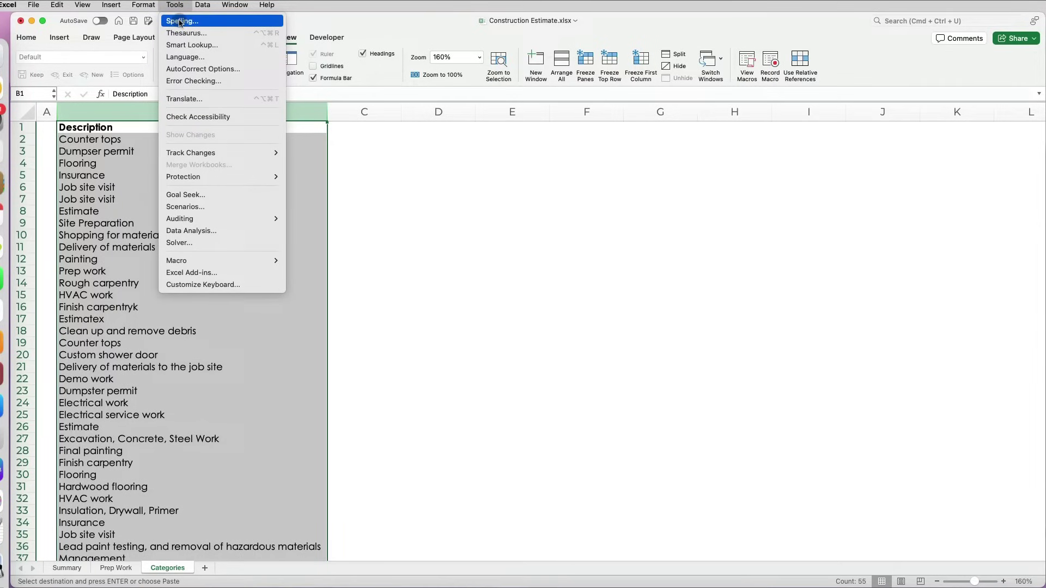
{"action": "left_click", "coordinate": [179, 22]}
{"action": "left_click", "coordinate": [895, 276]}
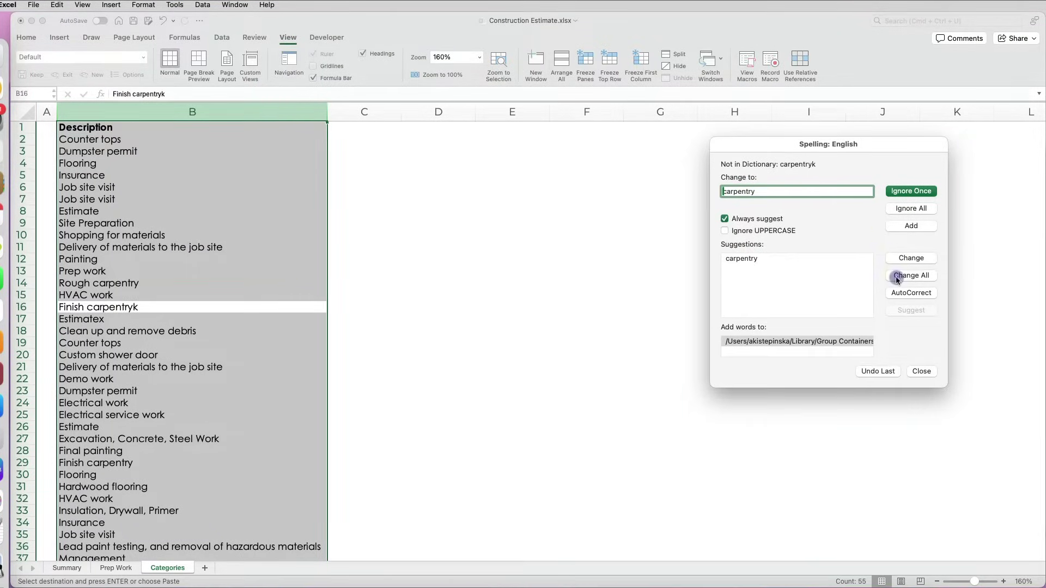
{"action": "left_click", "coordinate": [895, 276]}
{"action": "left_click", "coordinate": [895, 276]}
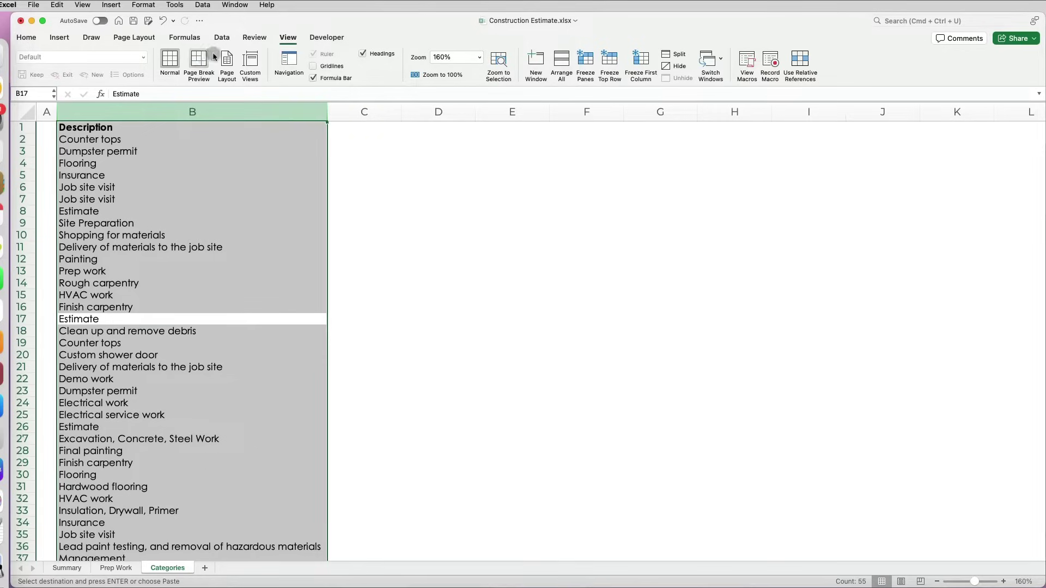
Step: Sort the Description column A to Z and remove its duplicate entries
{"action": "left_click", "coordinate": [222, 38]}
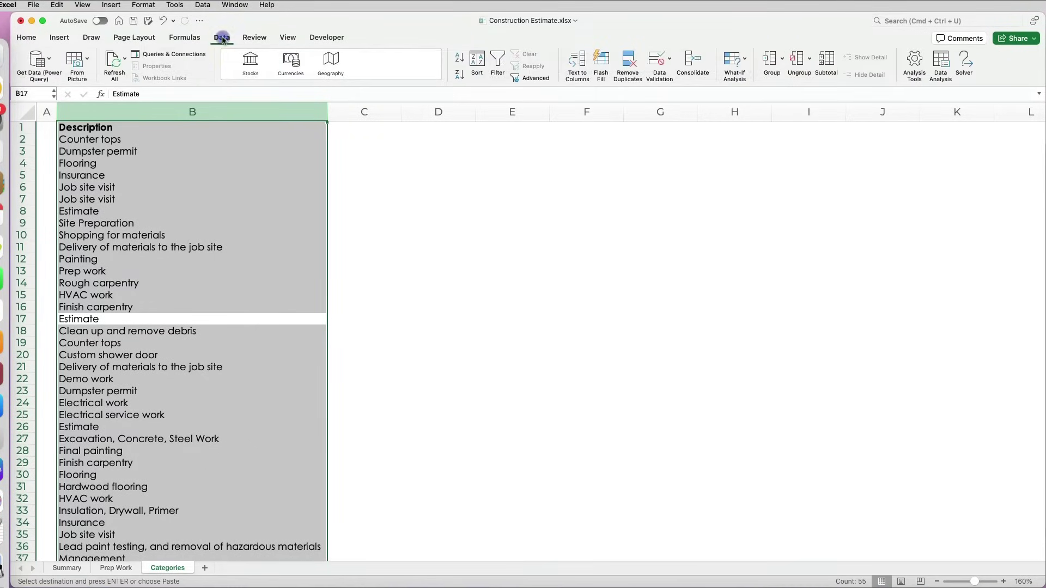
{"action": "left_click", "coordinate": [457, 58]}
{"action": "left_click", "coordinate": [427, 264]}
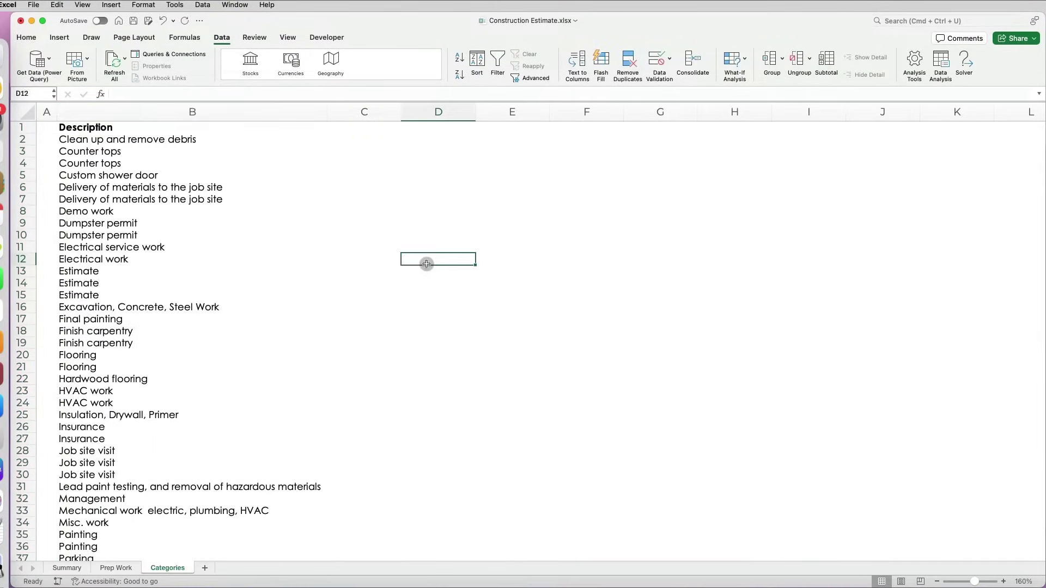
{"action": "left_click", "coordinate": [90, 318]}
{"action": "left_click", "coordinate": [90, 111]}
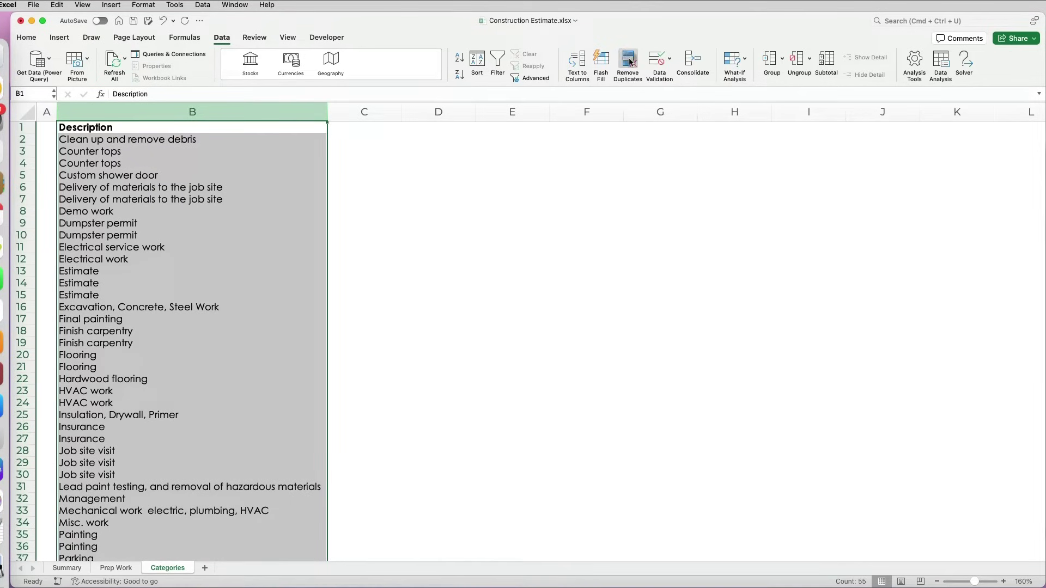
{"action": "left_click", "coordinate": [630, 62]}
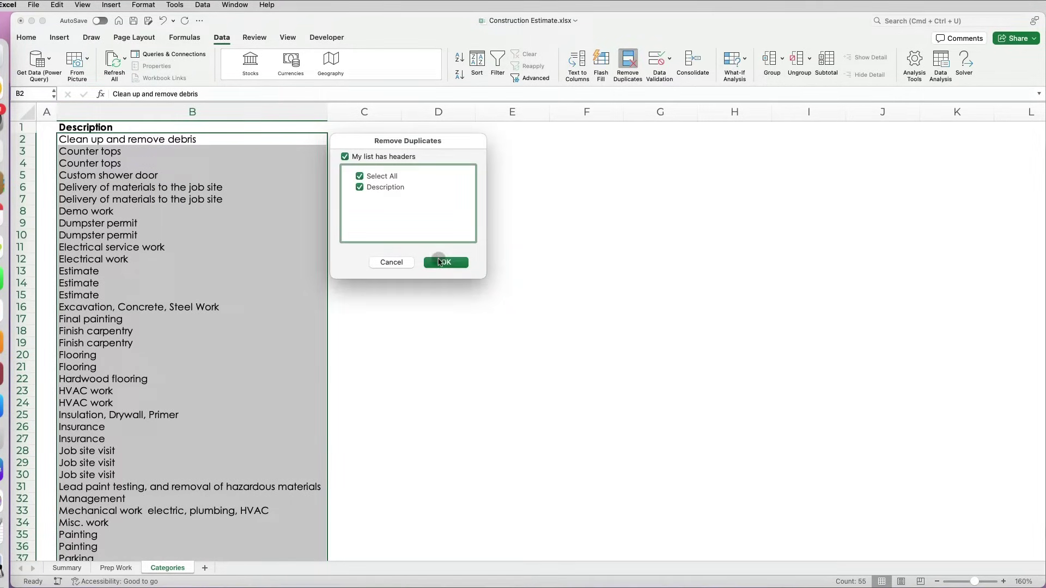
{"action": "left_click", "coordinate": [440, 262]}
Step: Fill the Description entries from B2 down to row 60 with light green
{"action": "left_click", "coordinate": [924, 290]}
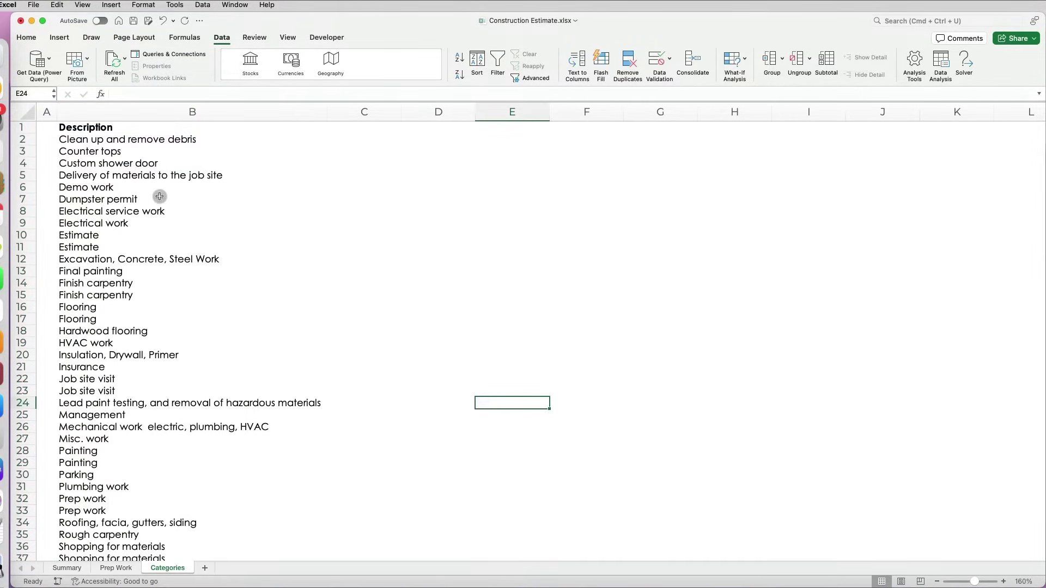
{"action": "left_click_drag", "start_coordinate": [154, 139], "coordinate": [153, 508]}
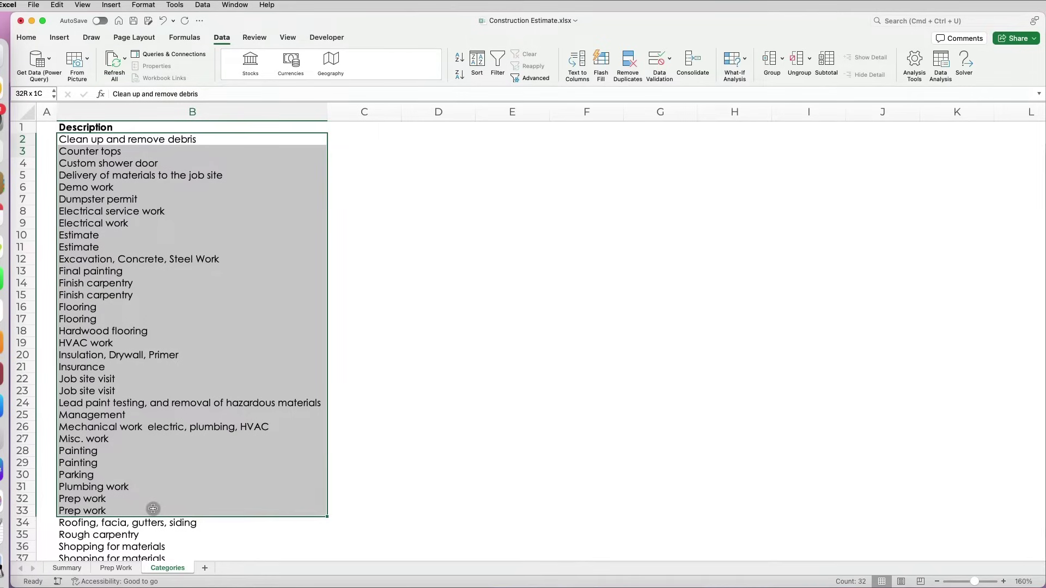
{"action": "mouse_move", "coordinate": [153, 509]}
{"action": "left_mouse_down"}
{"action": "mouse_move", "coordinate": [324, 542]}
{"action": "mouse_move", "coordinate": [158, 510]}
{"action": "mouse_move", "coordinate": [160, 580]}
{"action": "mouse_move", "coordinate": [162, 516]}
{"action": "left_mouse_up"}
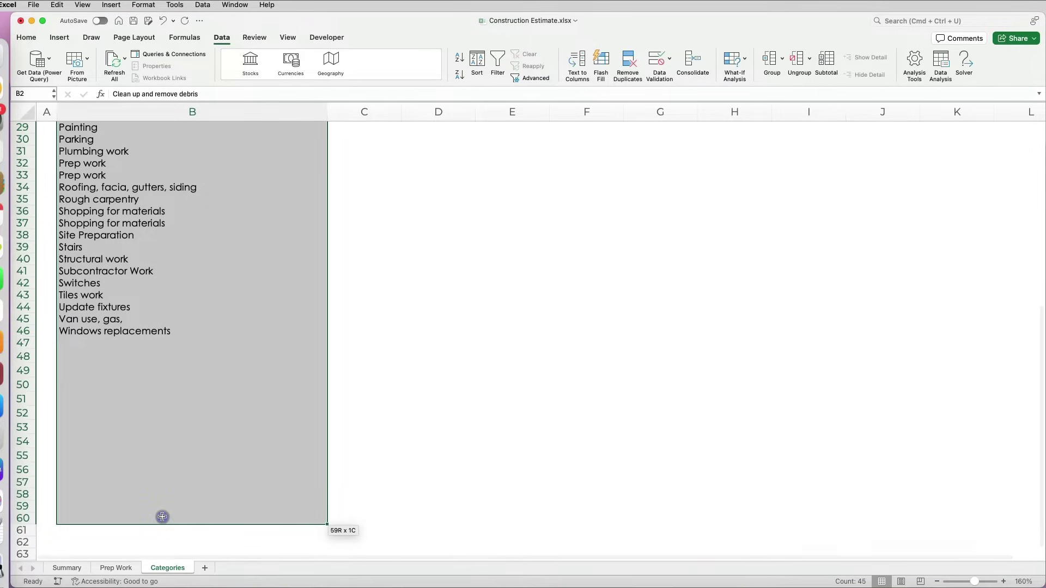
{"action": "left_click", "coordinate": [27, 37]}
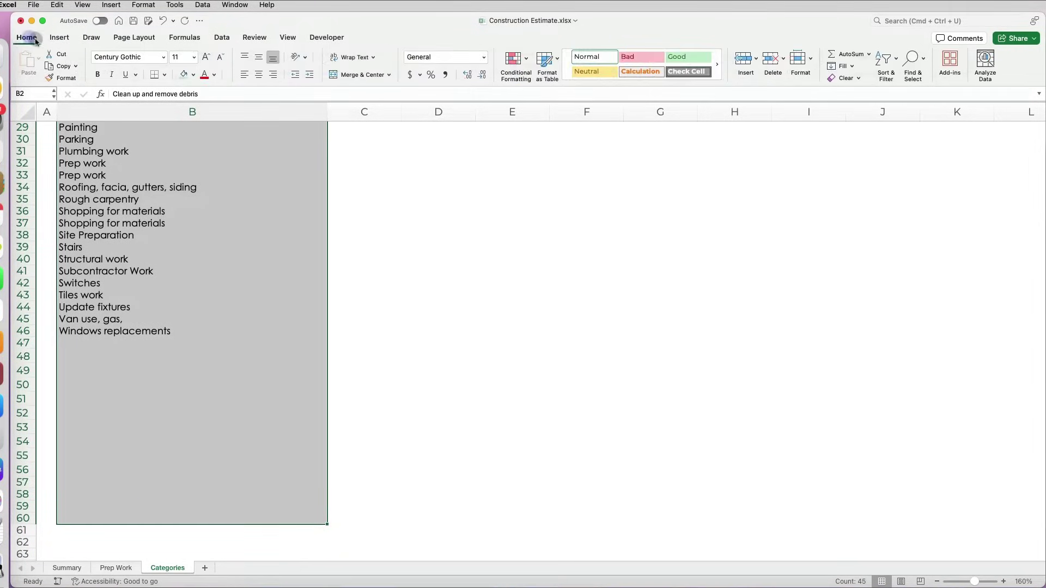
{"action": "left_click", "coordinate": [194, 75]}
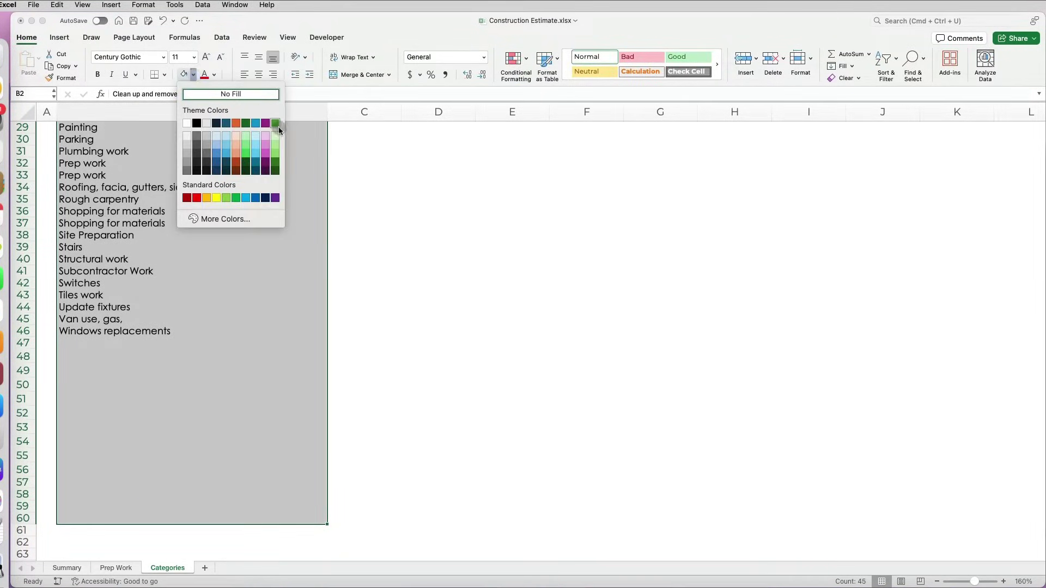
{"action": "left_click", "coordinate": [277, 139]}
{"action": "left_click", "coordinate": [266, 292]}
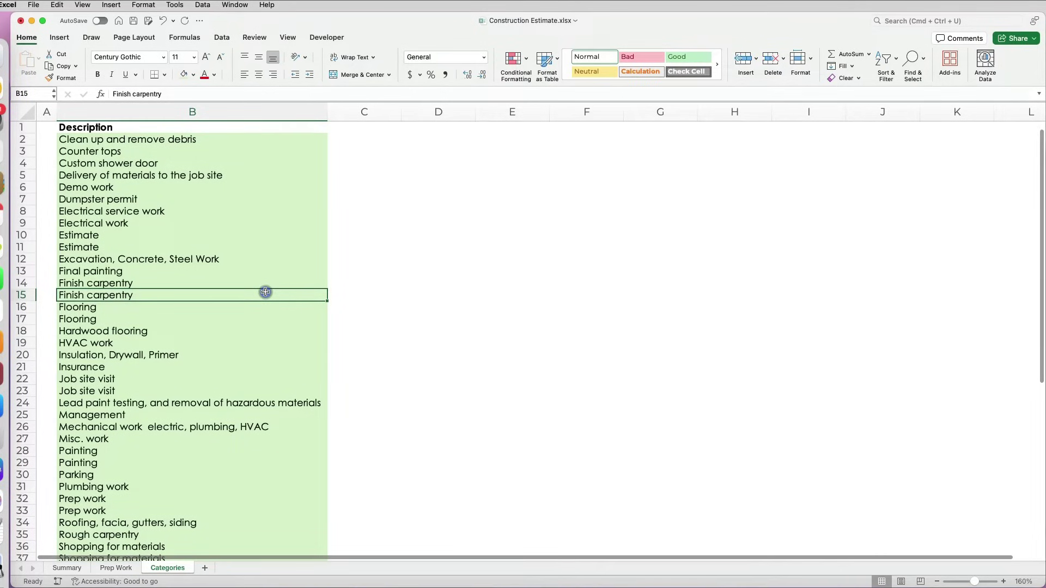
Step: Add a centred Type column with the codes G, P and E
{"action": "left_click", "coordinate": [362, 128]}
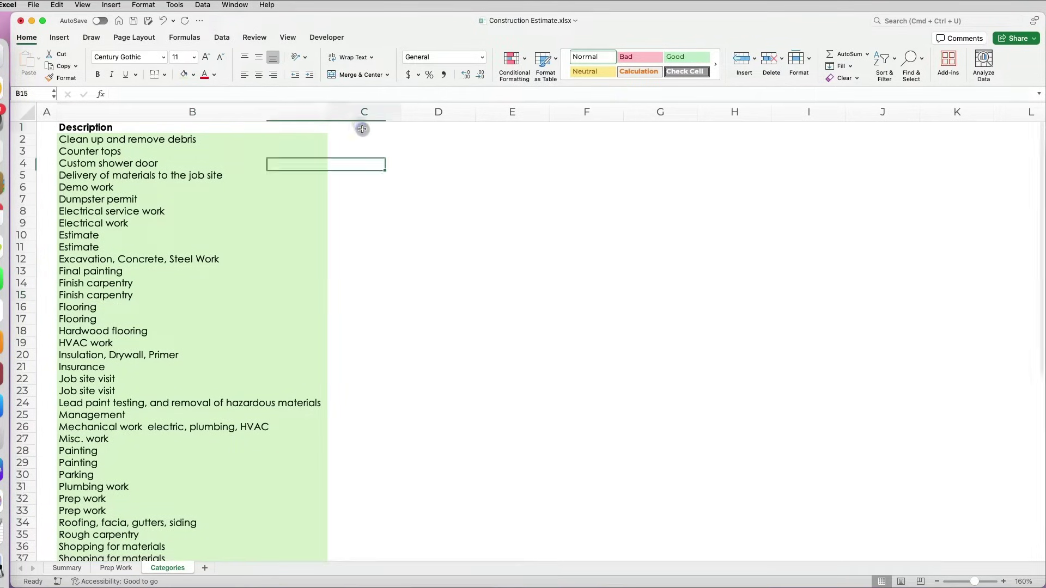
{"action": "type", "text": "Type"}
{"action": "key", "text": "Return"}
{"action": "type", "text": "G"}
{"action": "key", "text": "Return"}
{"action": "type", "text": "P E"}
{"action": "left_click", "coordinate": [364, 112]}
{"action": "left_click", "coordinate": [259, 75]}
Step: Label the codes General Labor, Plumbing and Electric in the next column
{"action": "left_click", "coordinate": [415, 139]}
{"action": "type", "text": "General Labor"}
{"action": "key", "text": "Return"}
{"action": "type", "text": "Plumbing"}
{"action": "key", "text": "Return"}
{"action": "type", "text": "Electric"}
{"action": "key", "text": "Return"}
Step: Shade the Type code cells light green and bold the Type header
{"action": "left_click_drag", "start_coordinate": [364, 140], "coordinate": [365, 200]}
{"action": "left_click", "coordinate": [185, 79]}
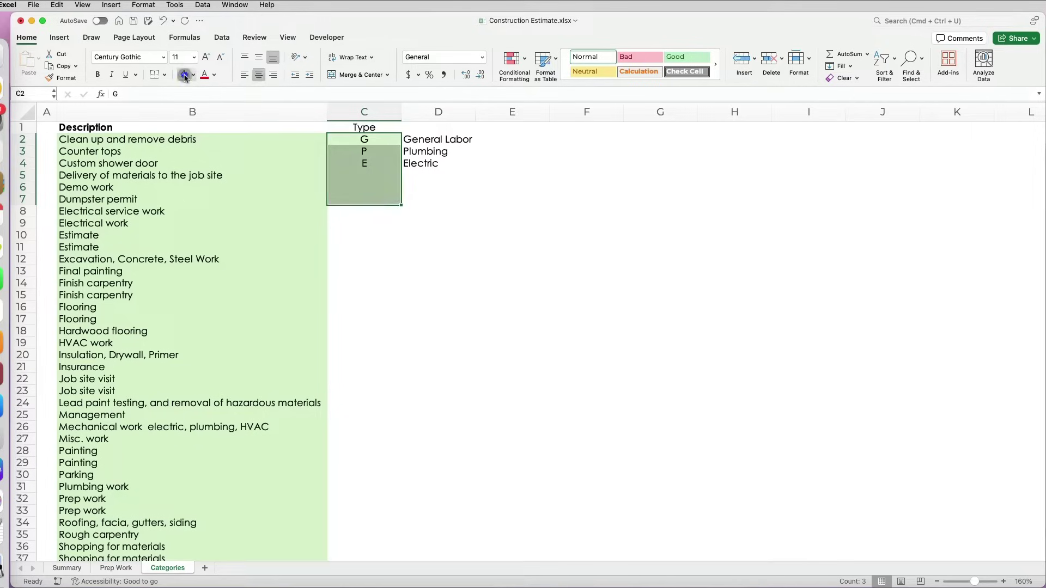
{"action": "left_click", "coordinate": [395, 190]}
{"action": "left_click", "coordinate": [366, 131]}
{"action": "key", "text": "super+b"}
{"action": "left_click", "coordinate": [374, 218]}
Step: Insert an empty narrow spacer column before the Type list, then return to Prep Work
{"action": "left_click", "coordinate": [501, 113]}
{"action": "key", "text": "super+x"}
{"action": "left_click", "coordinate": [363, 112]}
{"action": "right_click", "coordinate": [360, 113]}
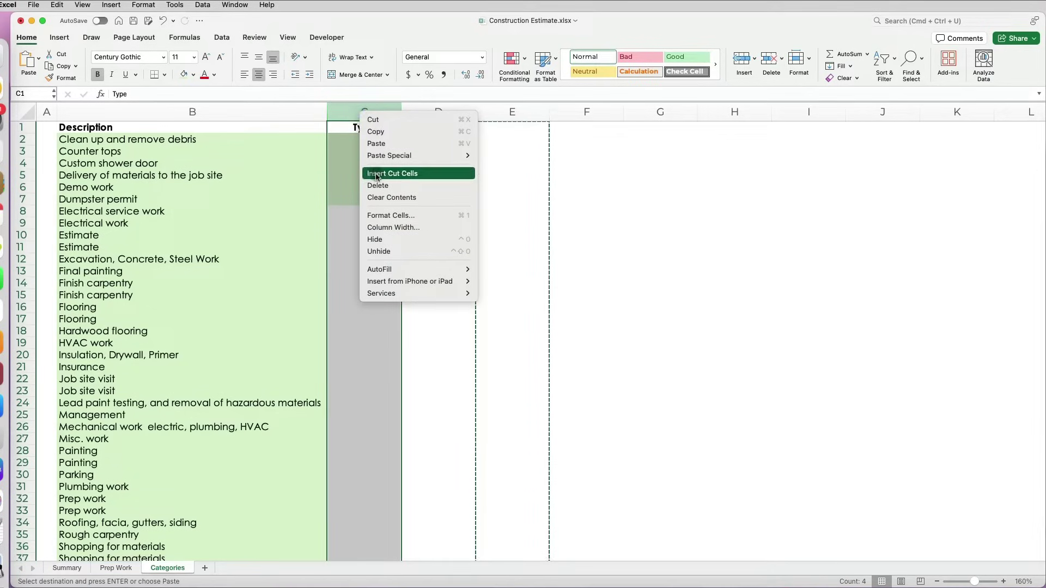
{"action": "left_click", "coordinate": [375, 173]}
{"action": "left_click", "coordinate": [375, 149]}
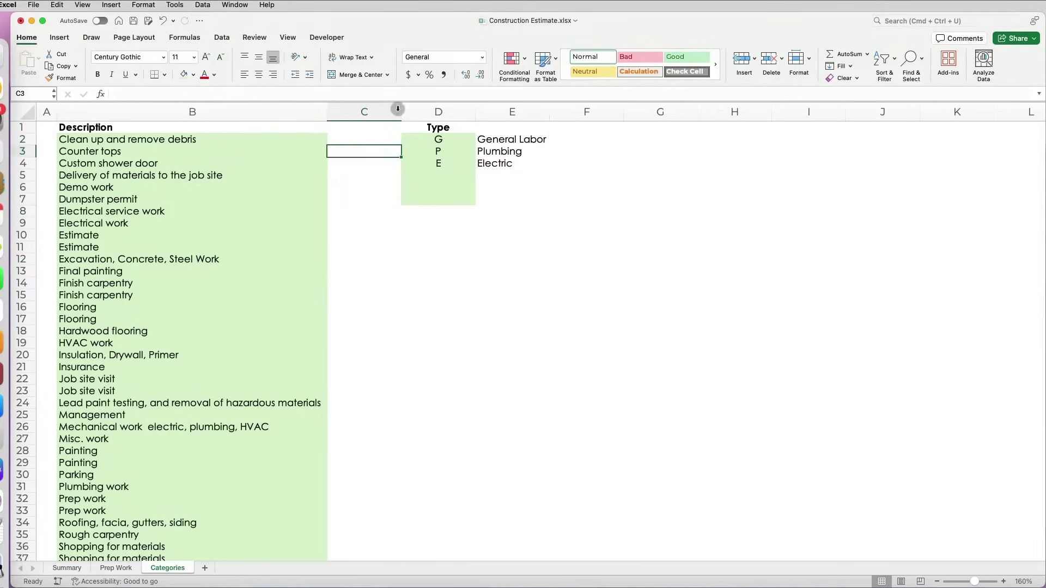
{"action": "left_click_drag", "start_coordinate": [402, 111], "coordinate": [349, 113]}
{"action": "left_click", "coordinate": [433, 307]}
{"action": "left_click", "coordinate": [121, 566]}
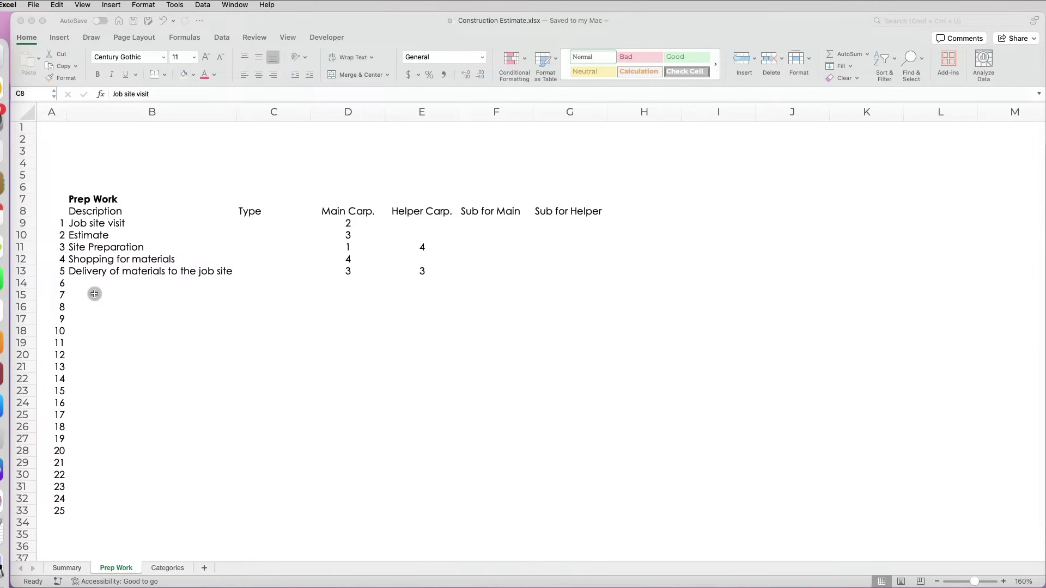
Step: Restrict Prep Work descriptions B9:B33 to a dropdown list from Categories!B2:B60
{"action": "left_click", "coordinate": [109, 235]}
{"action": "left_click_drag", "start_coordinate": [109, 223], "coordinate": [103, 503]}
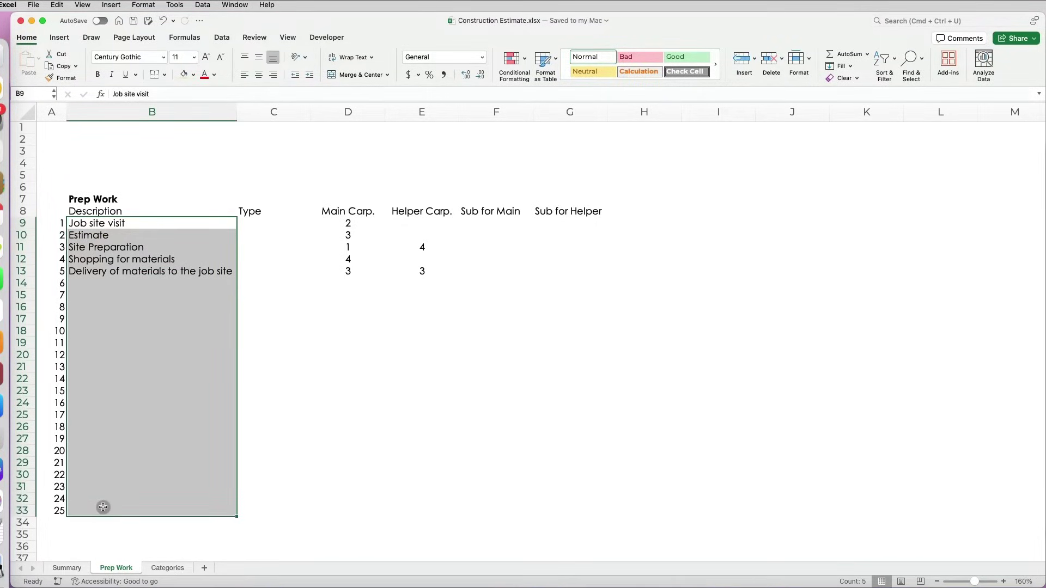
{"action": "left_click", "coordinate": [222, 38]}
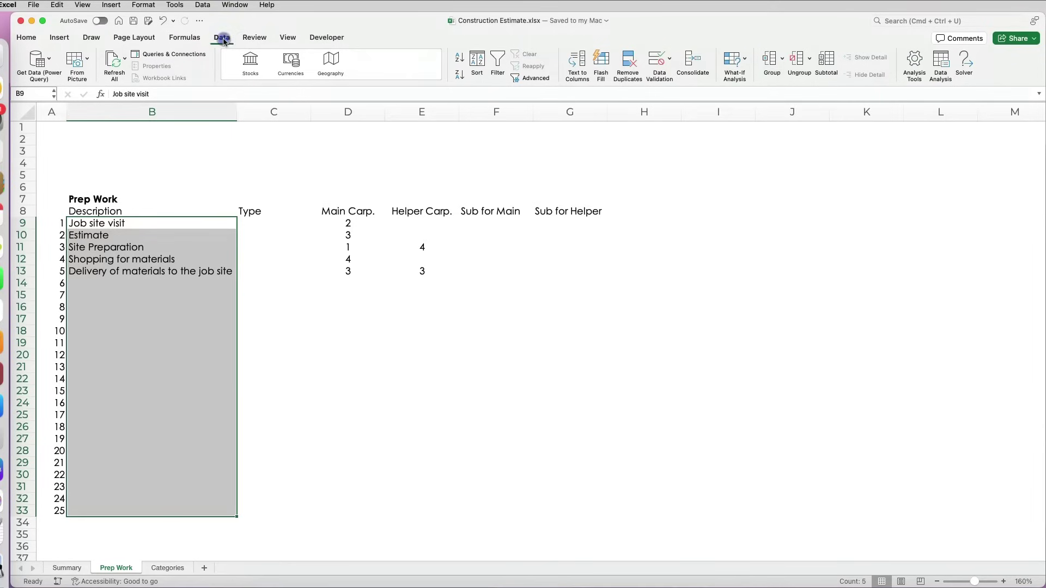
{"action": "left_click", "coordinate": [669, 58]}
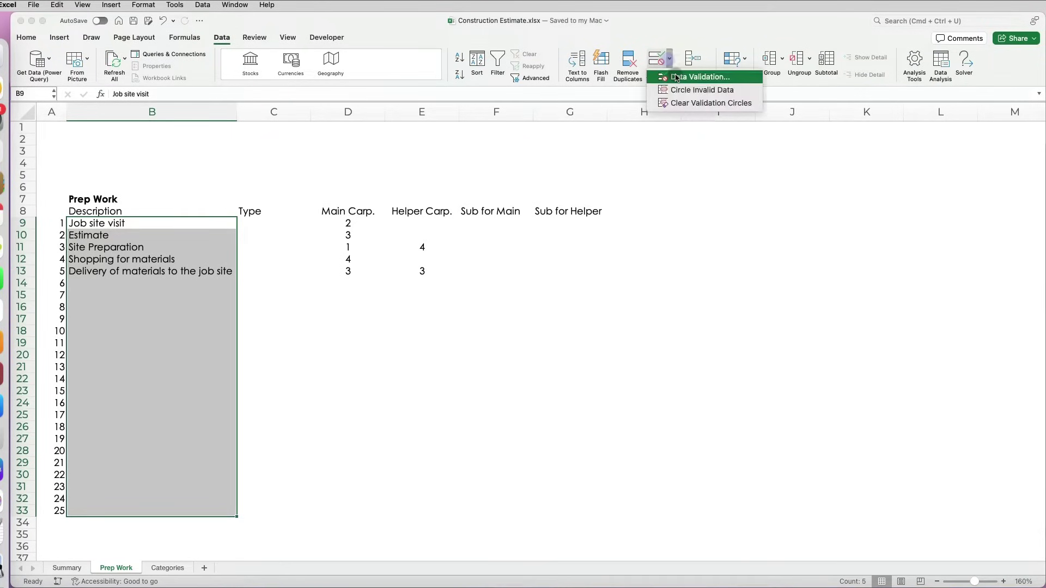
{"action": "left_click", "coordinate": [676, 78]}
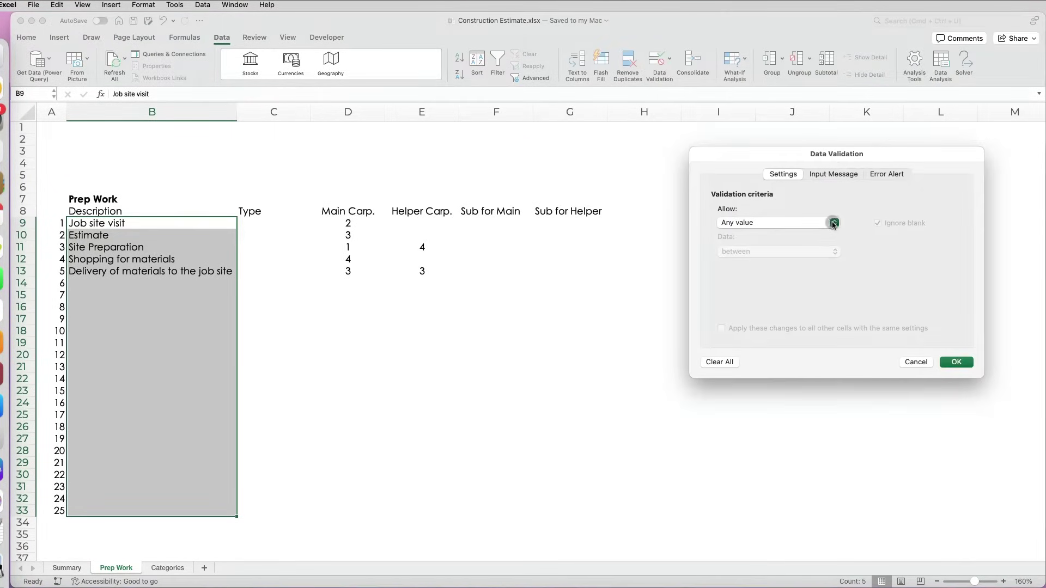
{"action": "left_click", "coordinate": [828, 223]}
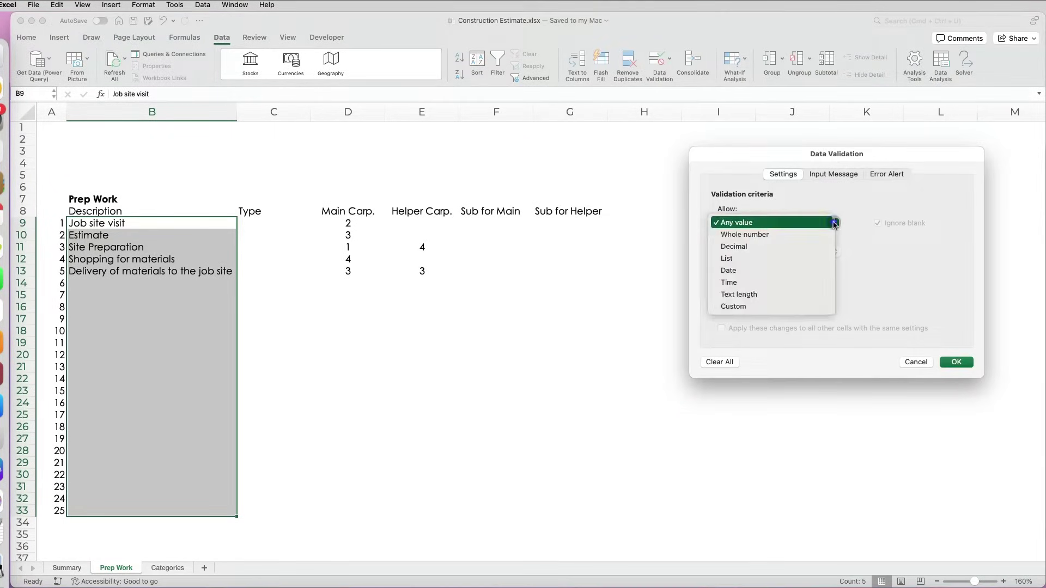
{"action": "left_click", "coordinate": [823, 257]}
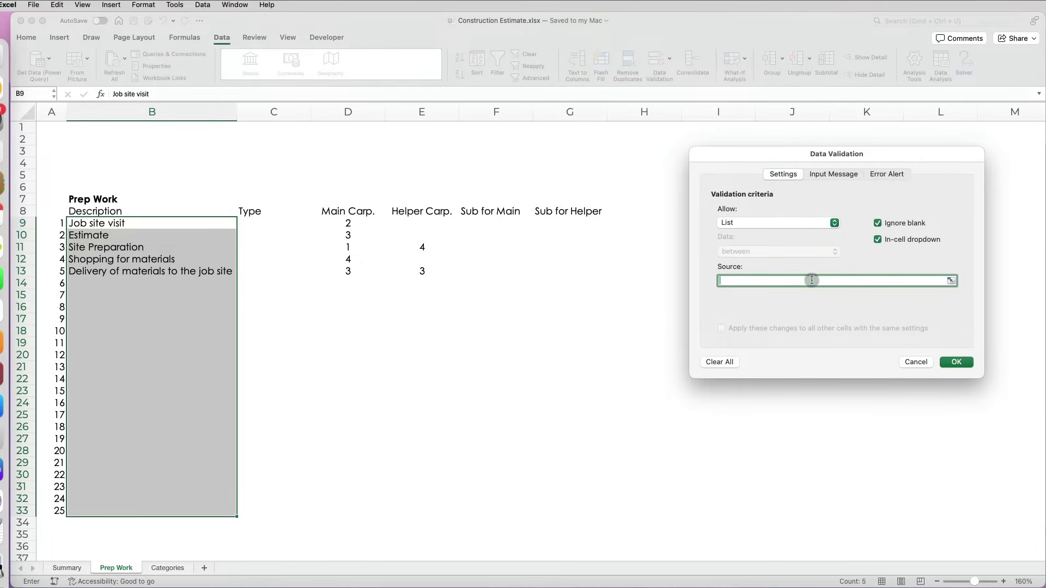
{"action": "left_click", "coordinate": [167, 568]}
{"action": "mouse_move", "coordinate": [164, 69]}
{"action": "left_mouse_down"}
{"action": "mouse_move", "coordinate": [328, 555]}
{"action": "mouse_move", "coordinate": [156, 540]}
{"action": "left_mouse_up"}
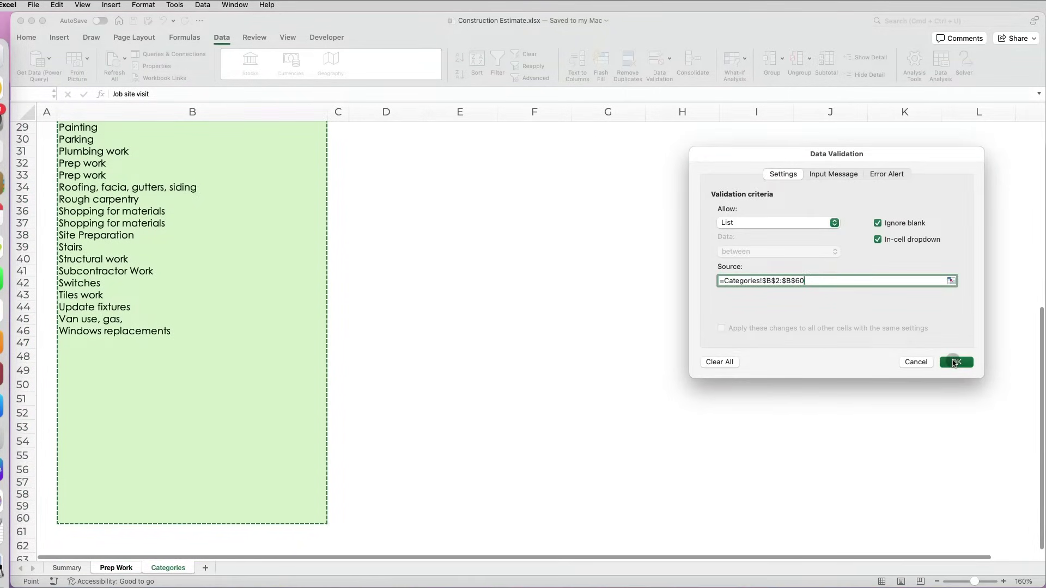
{"action": "left_click", "coordinate": [956, 362]}
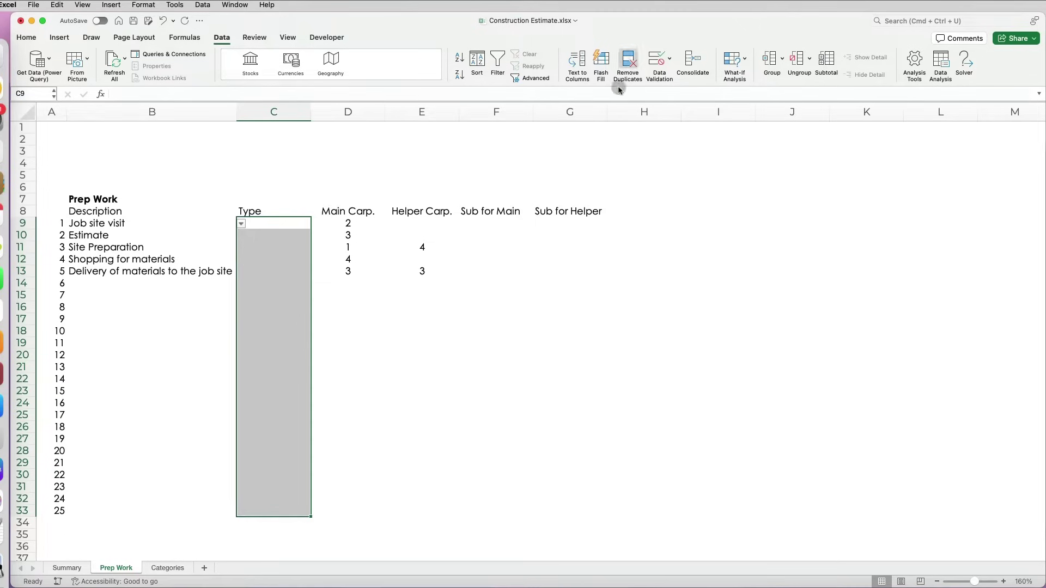
Step: Restrict the Type cells C9:C33 to a dropdown of the G, P, E codes
{"action": "left_click", "coordinate": [669, 58]}
{"action": "left_click", "coordinate": [701, 75]}
{"action": "left_click", "coordinate": [809, 222]}
{"action": "left_click", "coordinate": [856, 260]}
{"action": "left_click", "coordinate": [860, 279]}
{"action": "left_click", "coordinate": [168, 567]}
{"action": "left_click_drag", "start_coordinate": [386, 140], "coordinate": [386, 199]}
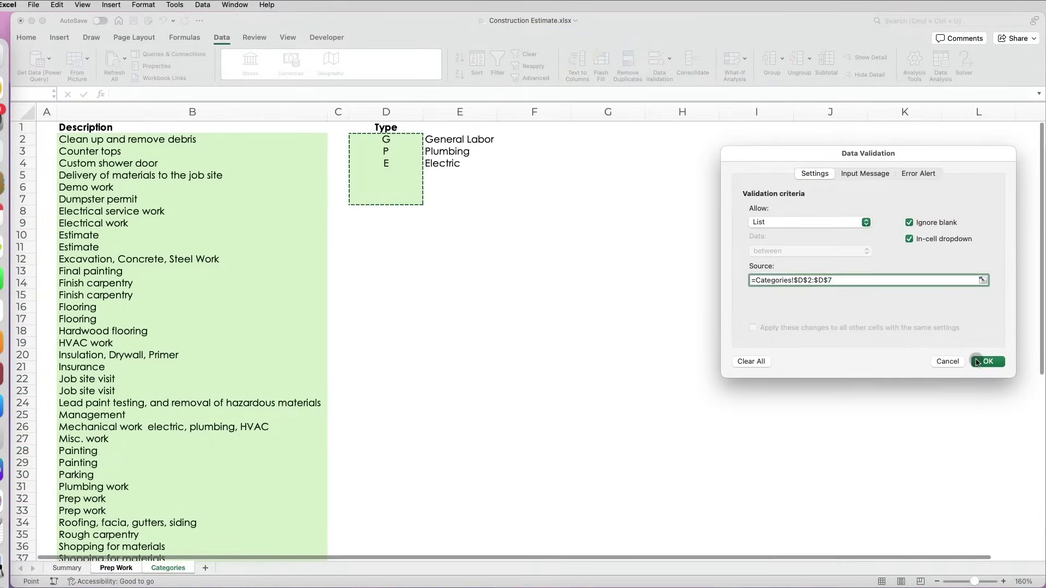
{"action": "left_click", "coordinate": [976, 363]}
Step: Enter type code G in the Type cells for Estimate and the next tasks
{"action": "left_click", "coordinate": [275, 236]}
{"action": "left_click", "coordinate": [314, 235]}
{"action": "type", "text": "G"}
{"action": "key", "text": "Return"}
{"action": "type", "text": "G"}
{"action": "key", "text": "Return"}
{"action": "type", "text": "G"}
{"action": "key", "text": "Return"}
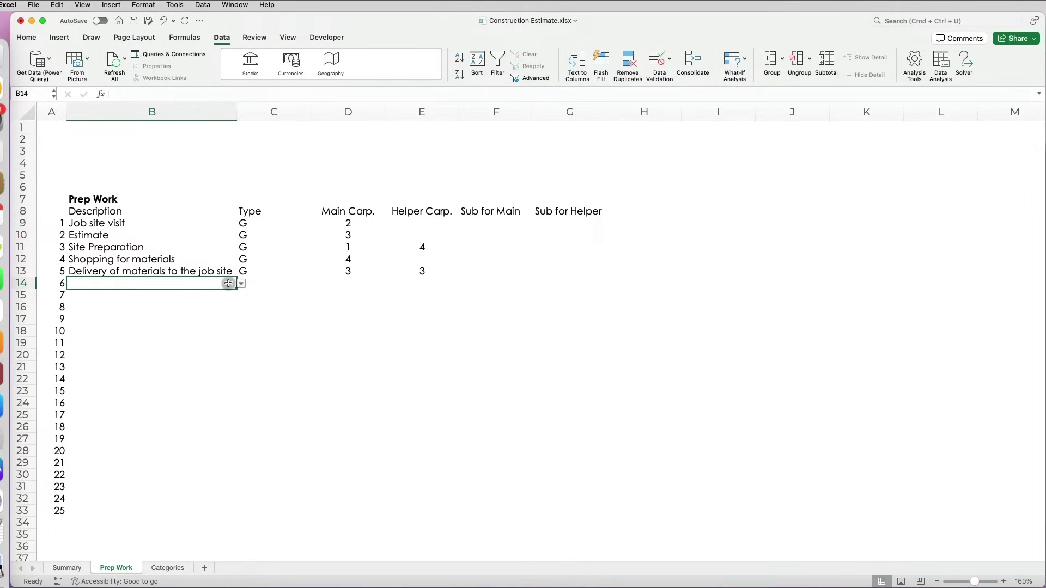
Step: Add Dumpster permit and Hardwood flooring as the row 14 and 15 task descriptions
{"action": "left_click", "coordinate": [240, 283]}
{"action": "left_click", "coordinate": [206, 342]}
{"action": "left_click", "coordinate": [160, 294]}
{"action": "left_click", "coordinate": [241, 295]}
{"action": "scroll", "coordinate": [222, 376], "scroll_direction": "down", "scroll_amount": 1}
{"action": "scroll", "coordinate": [221, 376], "scroll_direction": "down", "scroll_amount": 8}
{"action": "scroll", "coordinate": [222, 375], "scroll_direction": "down", "scroll_amount": 8}
{"action": "left_click", "coordinate": [187, 451]}
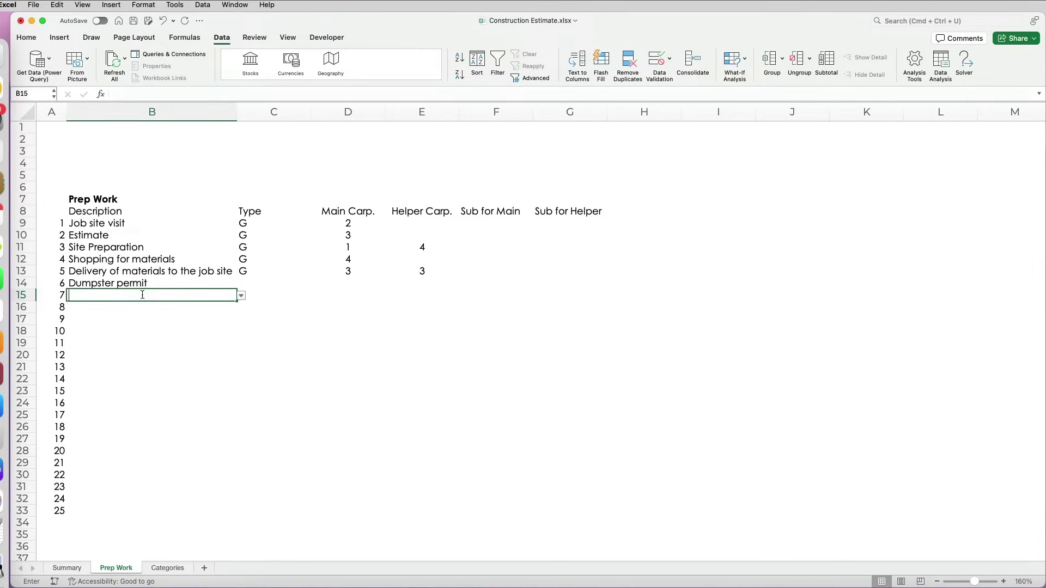
{"action": "type", "text": "Hard"}
{"action": "key", "text": "Return"}
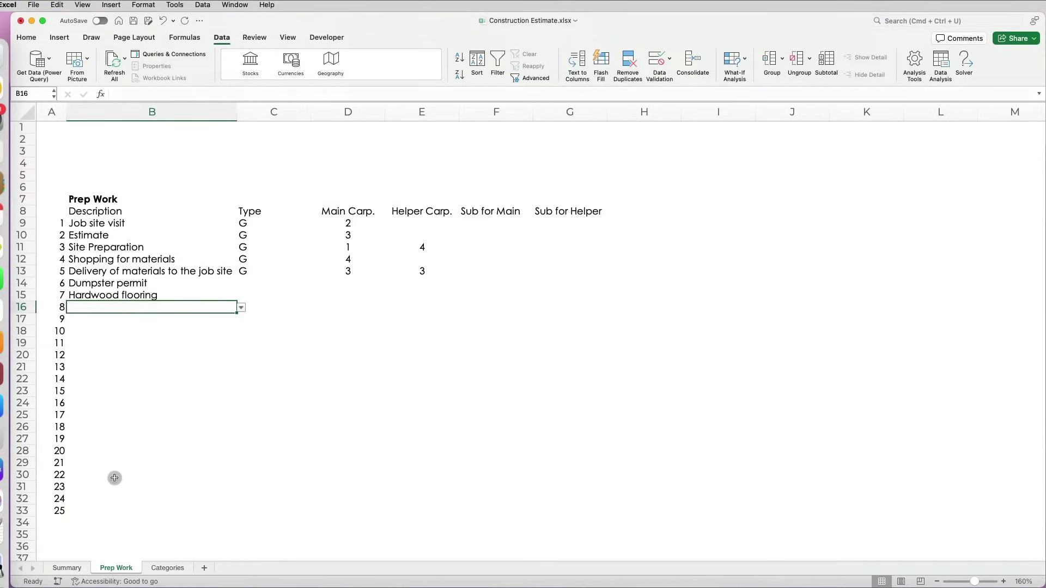
Step: List Management, Clean up and remove debris, Van use, gas, and Parking in rows 30–33
{"action": "left_click", "coordinate": [114, 474]}
{"action": "type", "text": "Manag"}
{"action": "key", "text": "Return"}
{"action": "type", "text": "Cle"}
{"action": "key", "text": "Return"}
{"action": "type", "text": "Va"}
{"action": "key", "text": "Return"}
{"action": "type", "text": "Par"}
Step: Center the Type column and copy G into the new tasks' Type cells, rows 14–15 and 30–33
{"action": "left_click", "coordinate": [26, 37]}
{"action": "left_click", "coordinate": [274, 111]}
{"action": "left_click", "coordinate": [259, 74]}
{"action": "left_click", "coordinate": [284, 271]}
{"action": "key", "text": "super+c"}
{"action": "left_click_drag", "start_coordinate": [285, 283], "coordinate": [284, 295]}
{"action": "key", "text": "super+v"}
{"action": "left_click_drag", "start_coordinate": [274, 474], "coordinate": [274, 510]}
{"action": "key", "text": "super+v"}
{"action": "left_click", "coordinate": [422, 510]}
Step: Enter 1 main hour for Dumpster permit, and 12 main and 24 helper hours for Hardwood flooring
{"action": "left_click", "coordinate": [355, 286]}
{"action": "type", "text": "1"}
{"action": "key", "text": "Return"}
{"action": "type", "text": "12"}
{"action": "key", "text": "Return"}
{"action": "left_click", "coordinate": [431, 298]}
{"action": "type", "text": "24"}
{"action": "key", "text": "Return"}
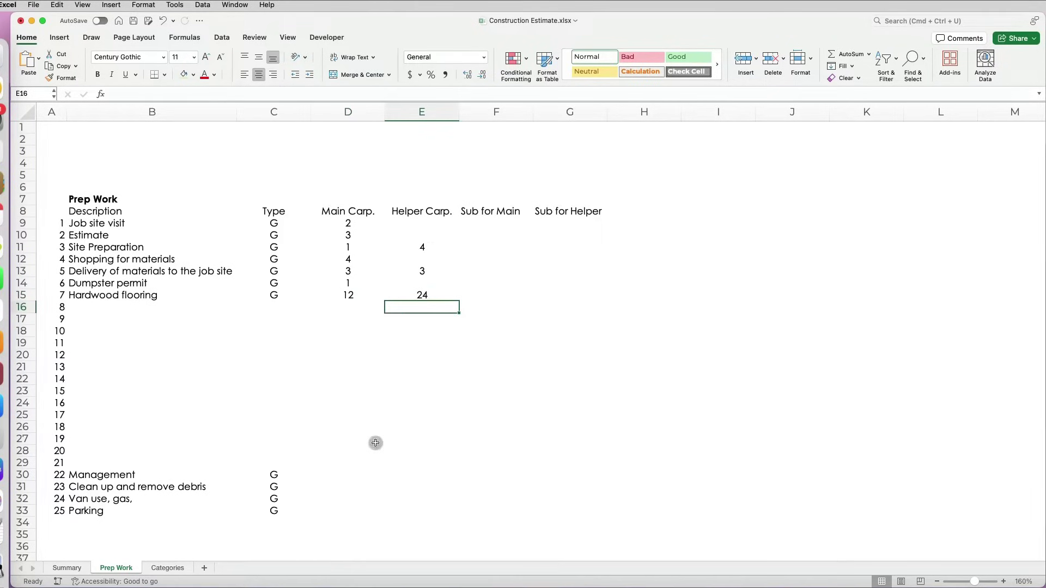
{"action": "left_click", "coordinate": [375, 443]}
Step: Save the Construction Estimate workbook and show Summary in a new second window
{"action": "key", "text": "super+s"}
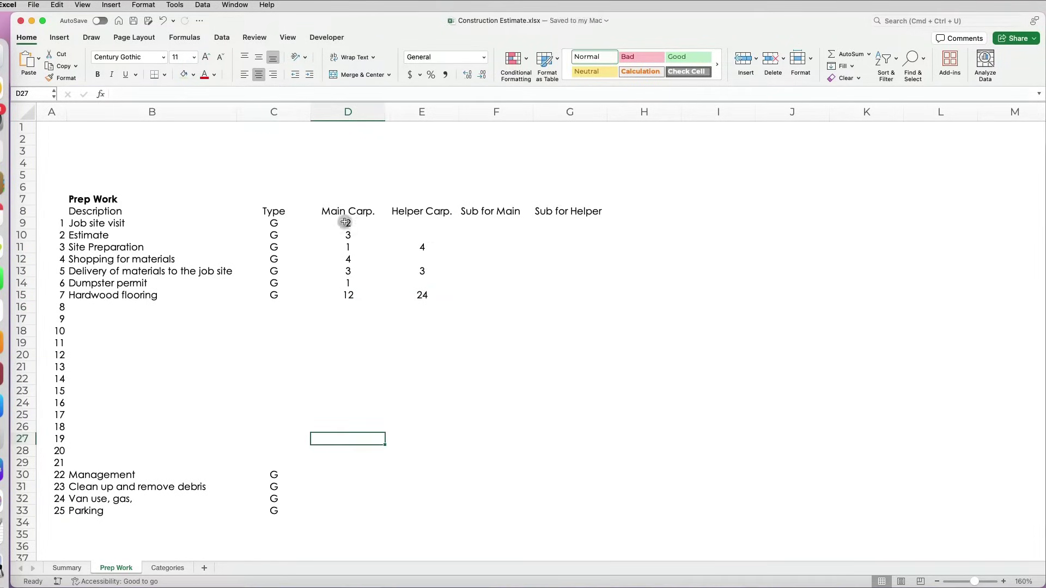
{"action": "left_click", "coordinate": [235, 6]}
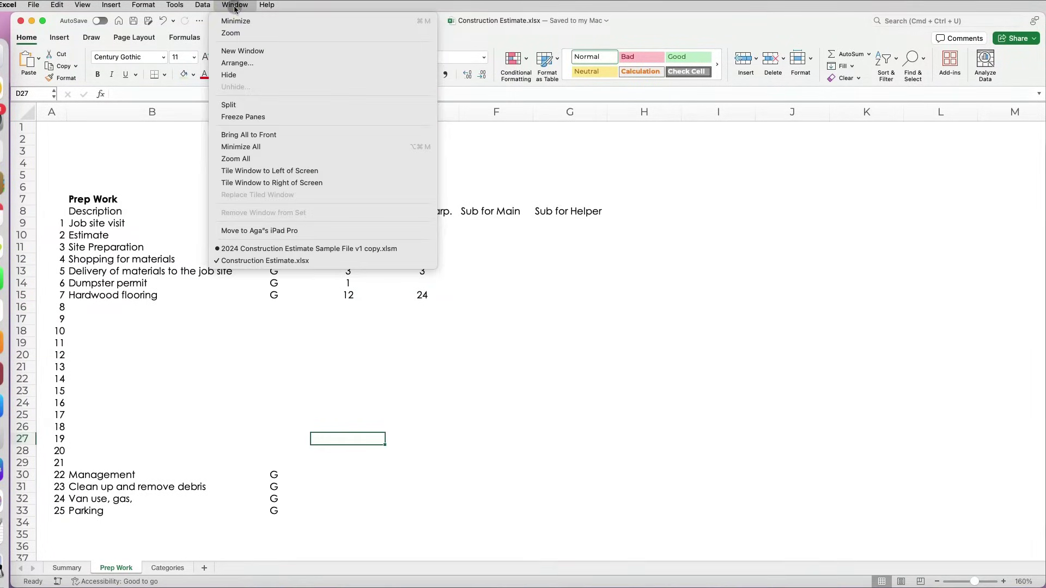
{"action": "left_click", "coordinate": [244, 51]}
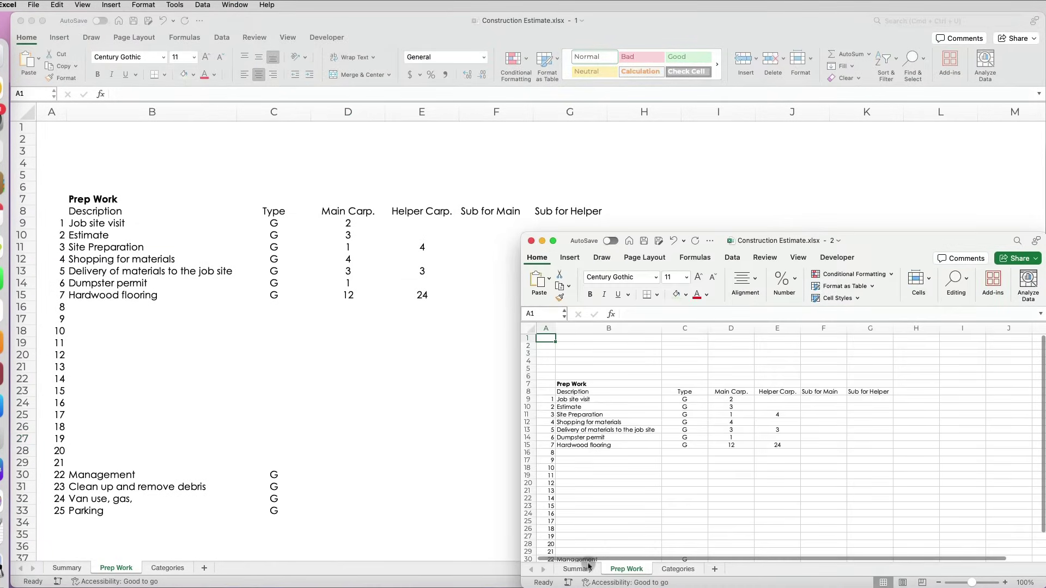
{"action": "left_click", "coordinate": [588, 568]}
{"action": "scroll", "coordinate": [897, 498], "scroll_direction": "up", "scroll_amount": 3}
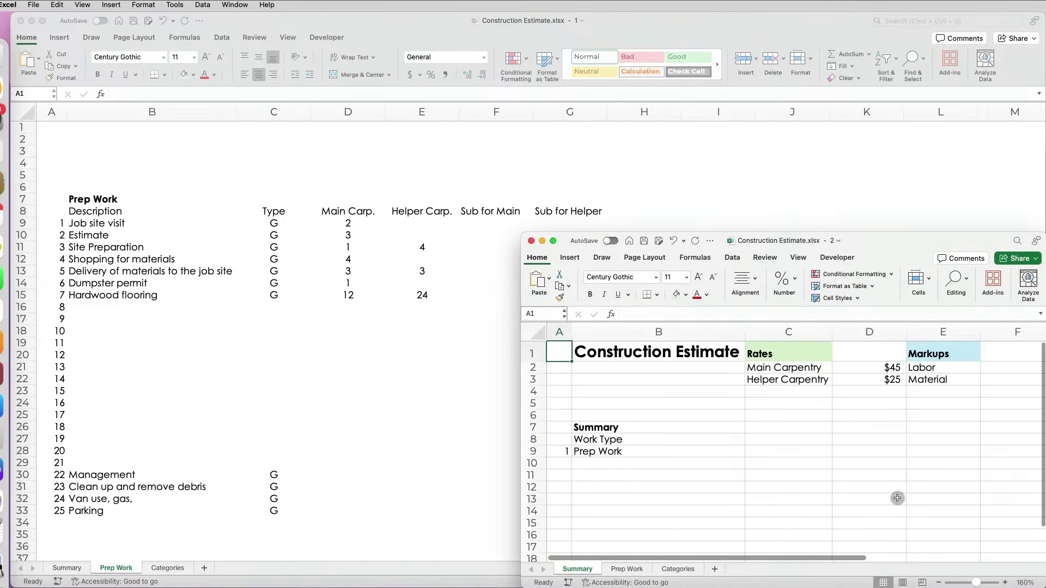
{"action": "left_click", "coordinate": [503, 219]}
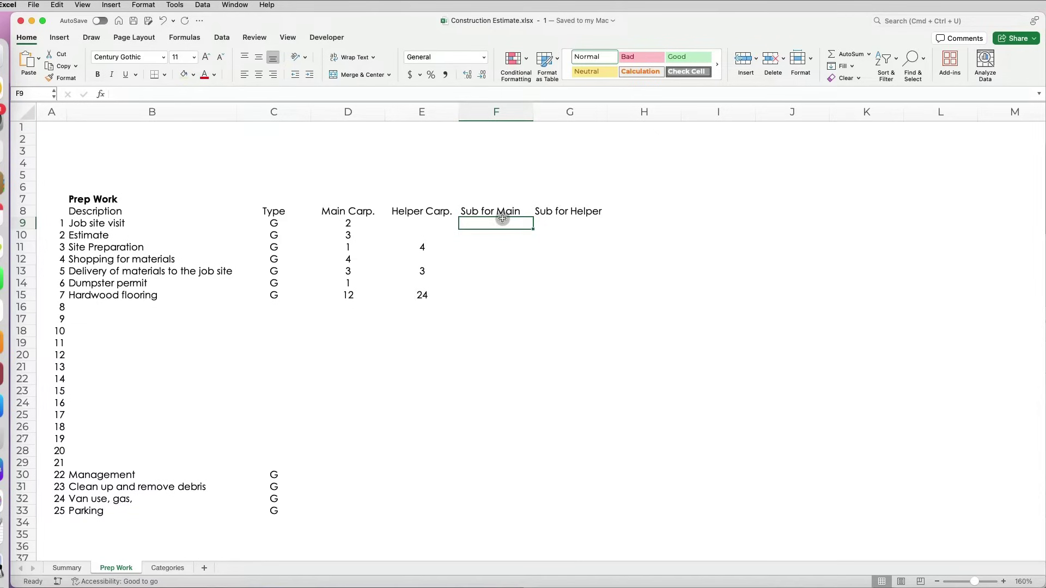
Step: Begin the F9 formula multiplying main hours by Summary's Main Carpentry rate
{"action": "type", "text": "="}
{"action": "key", "text": "Left"}
{"action": "key", "text": "Left"}
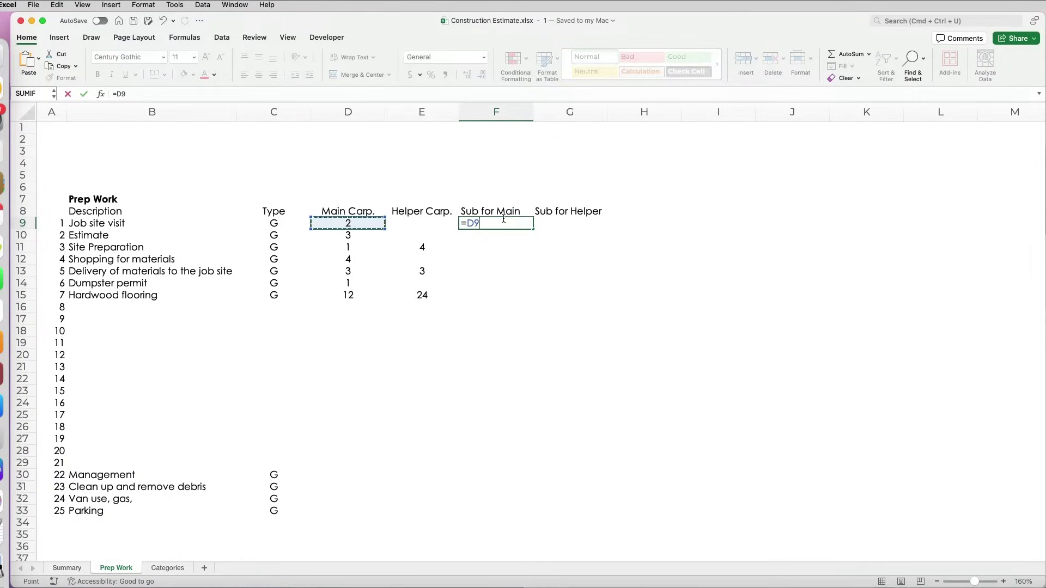
{"action": "type", "text": "*"}
{"action": "key", "text": "super+grave"}
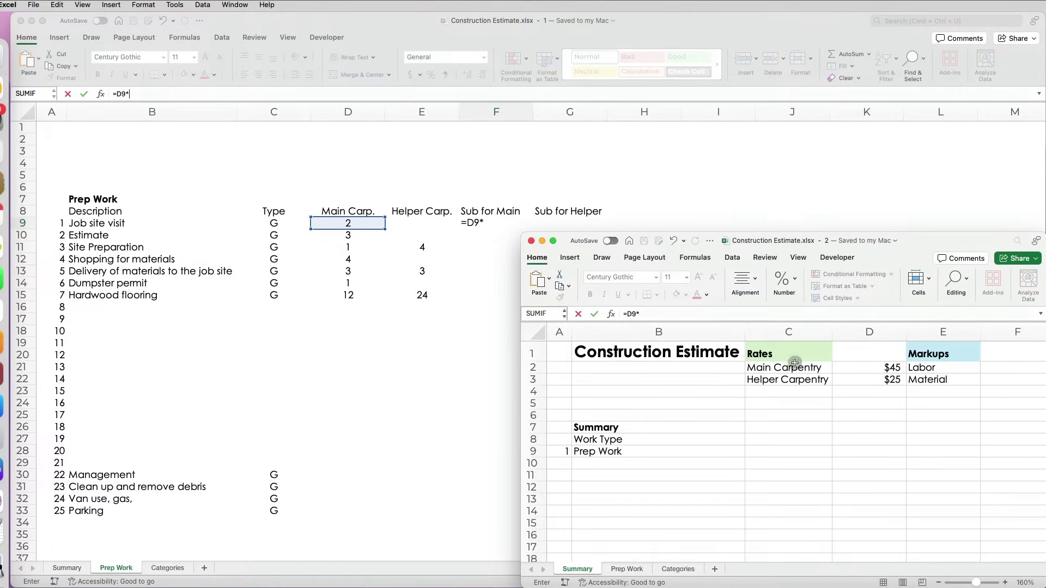
{"action": "left_click", "coordinate": [866, 367]}
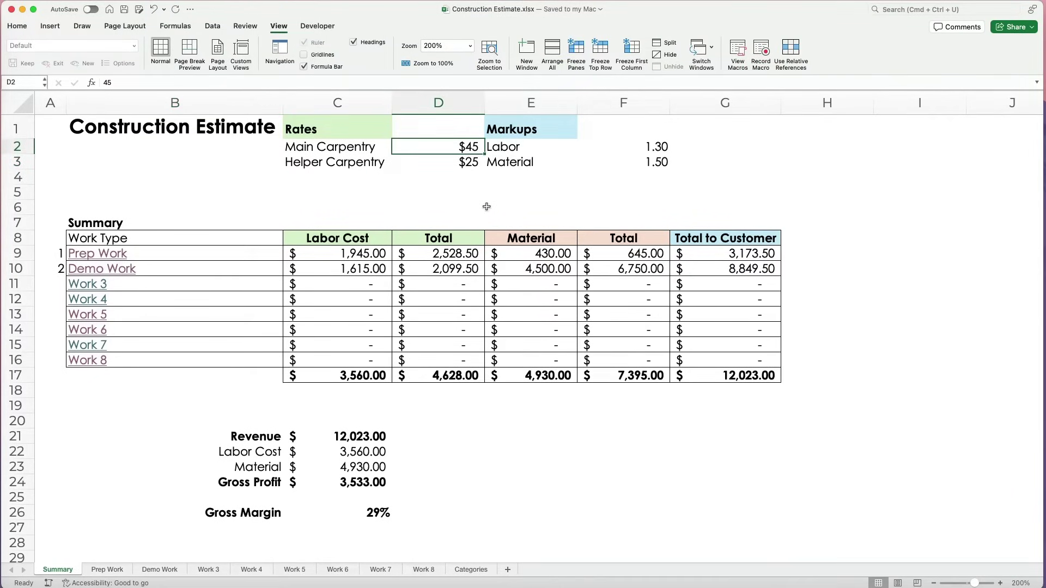
Step: On Summary, set Main Carpentry to 43, Helper Carpentry to 21 and Labor markup to 1.25
{"action": "type", "text": "43"}
{"action": "key", "text": "Return"}
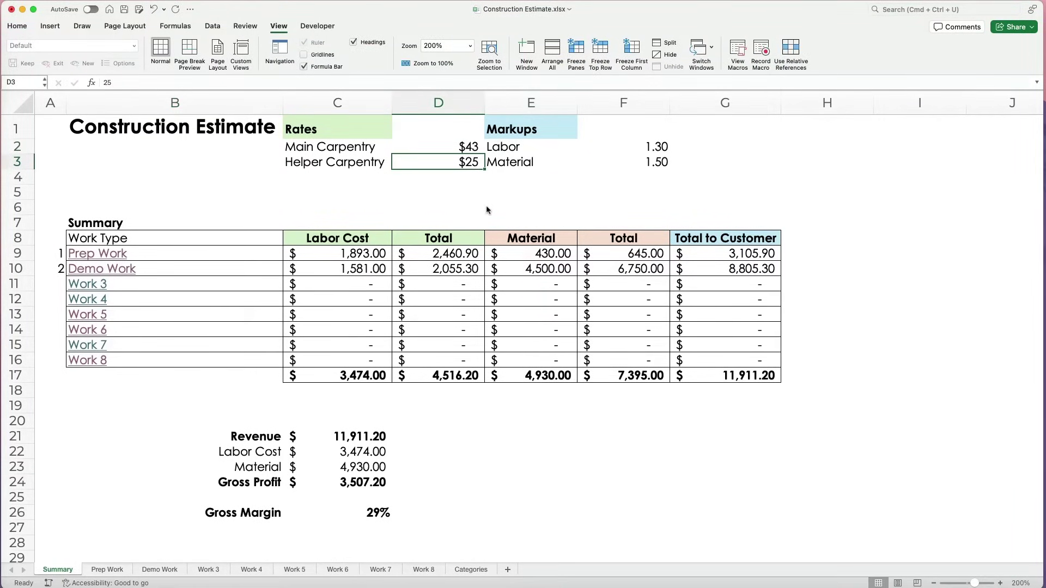
{"action": "type", "text": "21"}
{"action": "key", "text": "Up"}
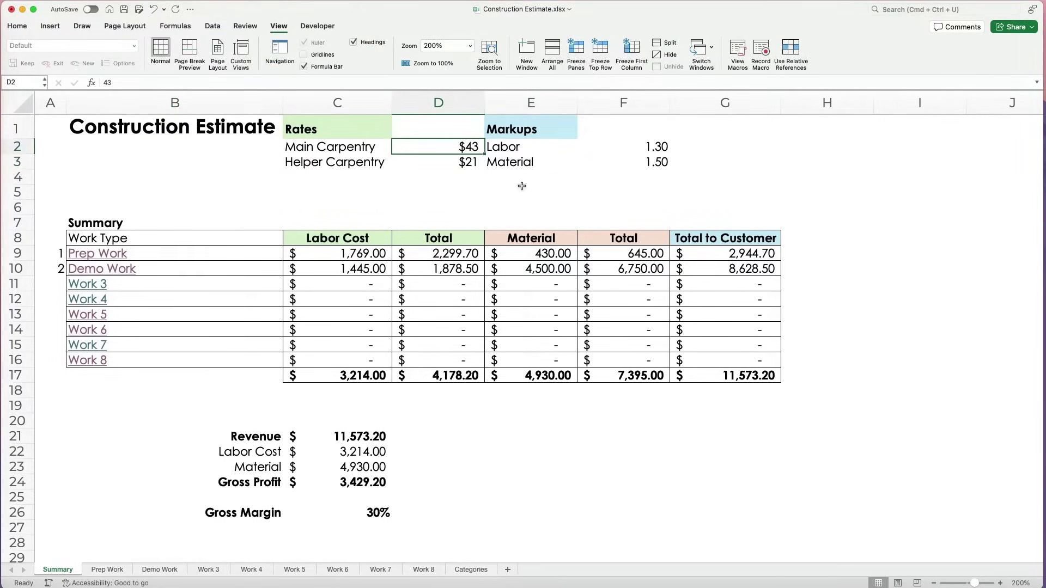
{"action": "left_click", "coordinate": [656, 148]}
{"action": "type", "text": "1.25"}
{"action": "key", "text": "Return"}
Step: Commit the Sub for Main formula in F9
{"action": "type", "text": "1"}
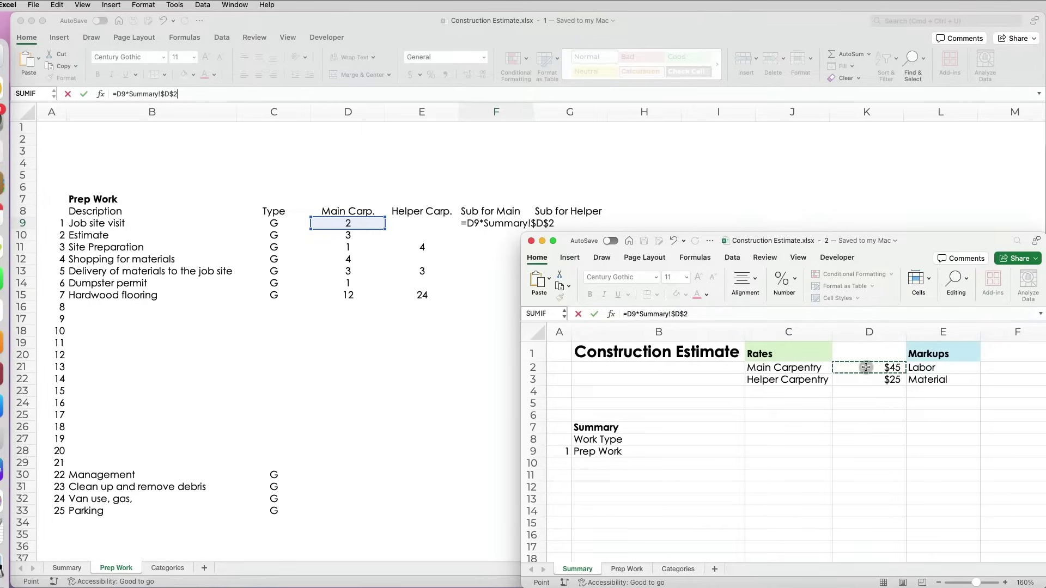
{"action": "key", "text": "Return"}
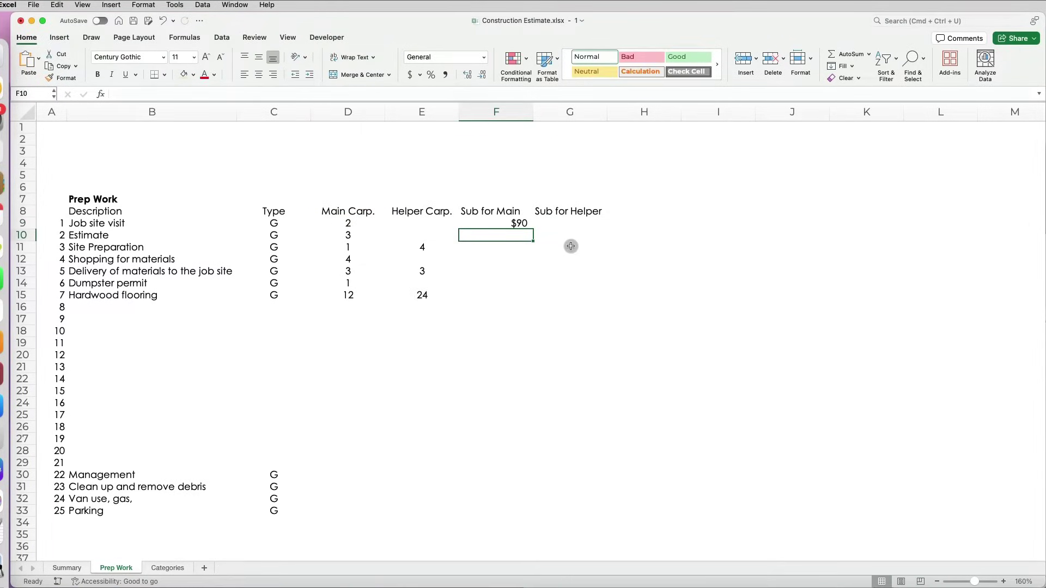
{"action": "left_click", "coordinate": [522, 223]}
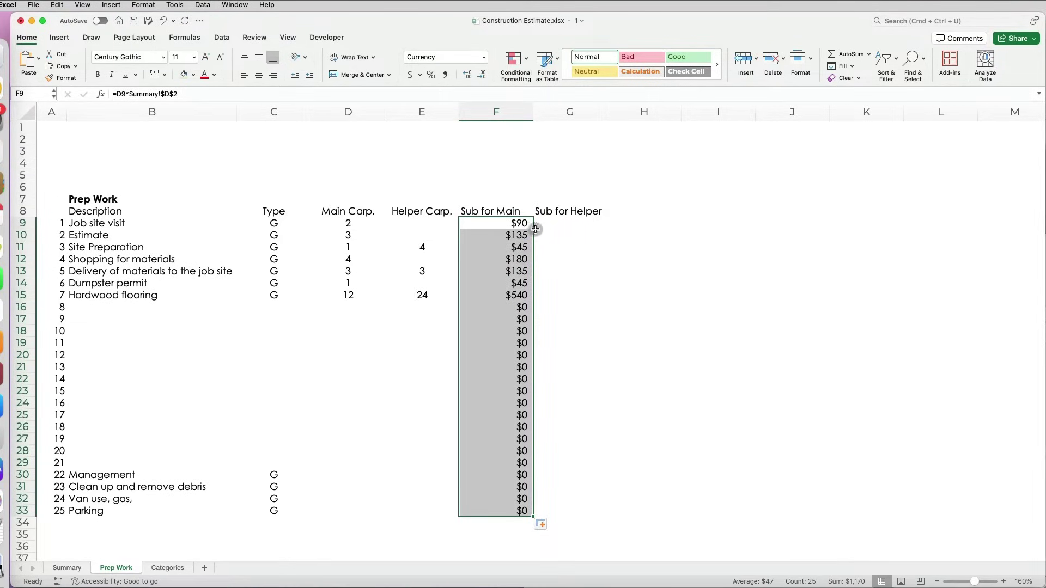
{"action": "double_click", "coordinate": [562, 225]}
Step: Enter =E9 times Summary's Helper Carpentry rate in G9 and fill it down to G33
{"action": "type", "text": "="}
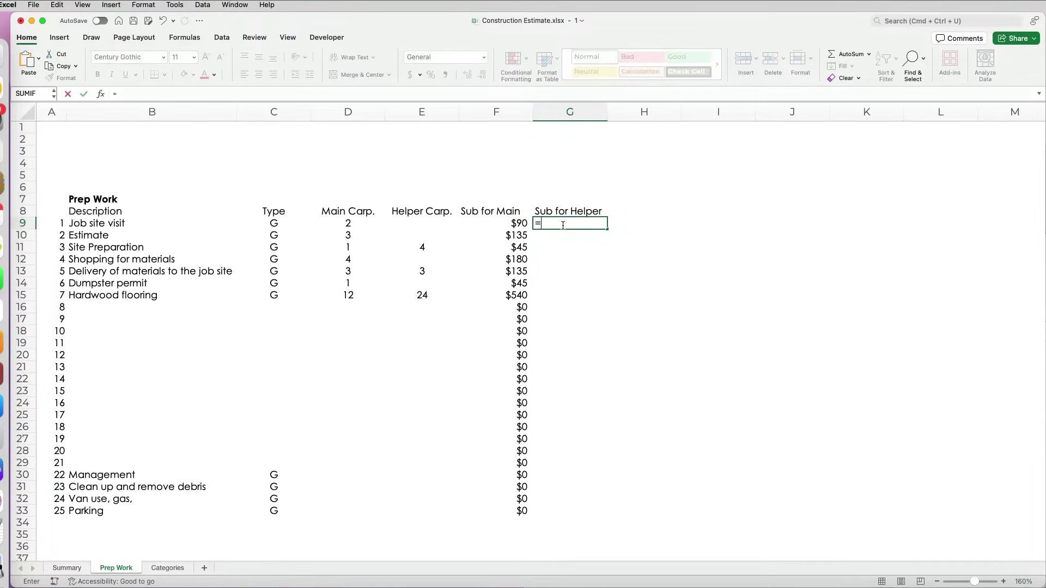
{"action": "left_click", "coordinate": [403, 224]}
{"action": "type", "text": "*"}
{"action": "key", "text": "super+grave"}
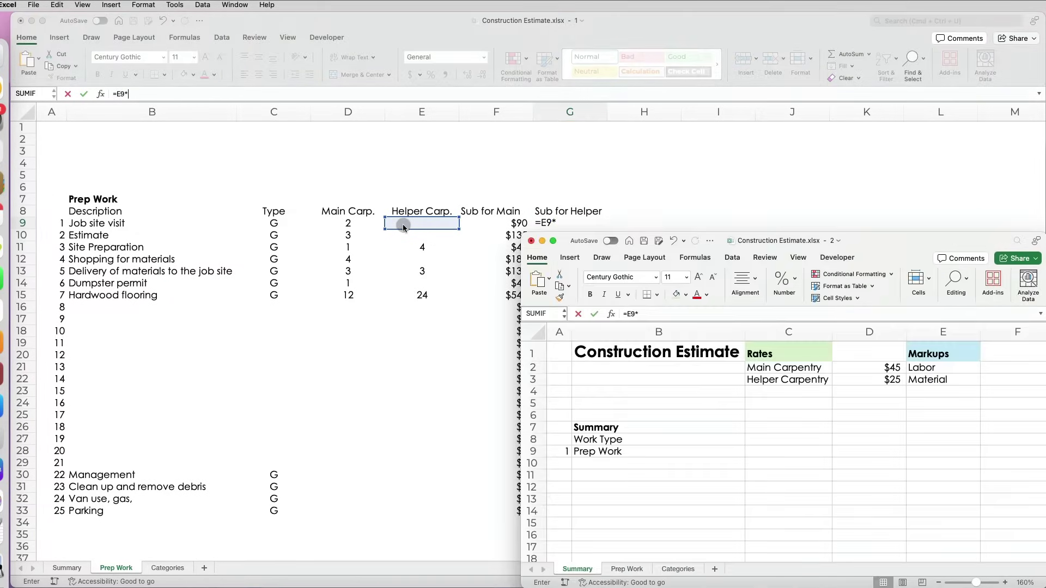
{"action": "left_click", "coordinate": [857, 376]}
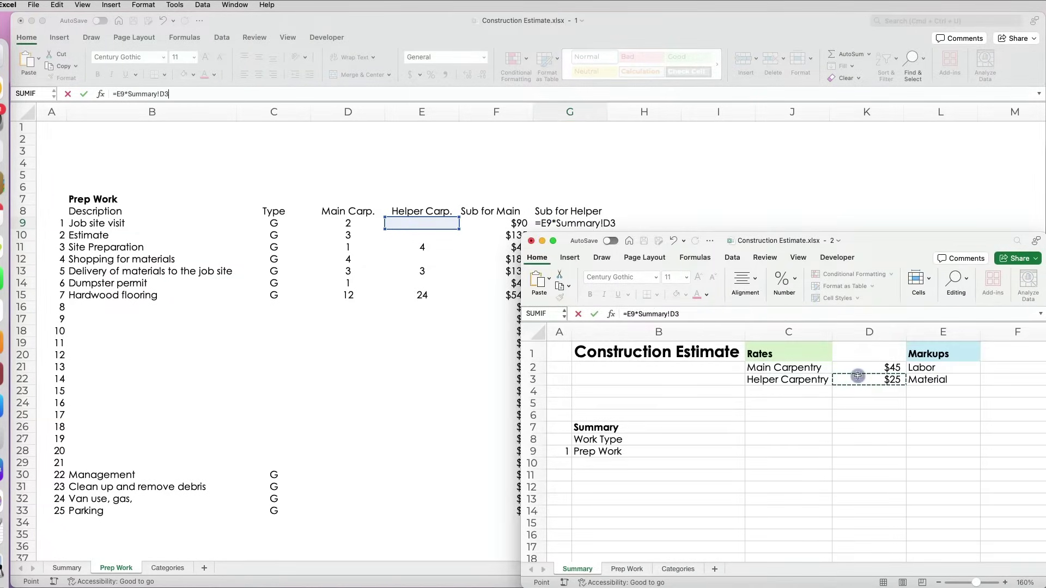
{"action": "key", "text": "Return"}
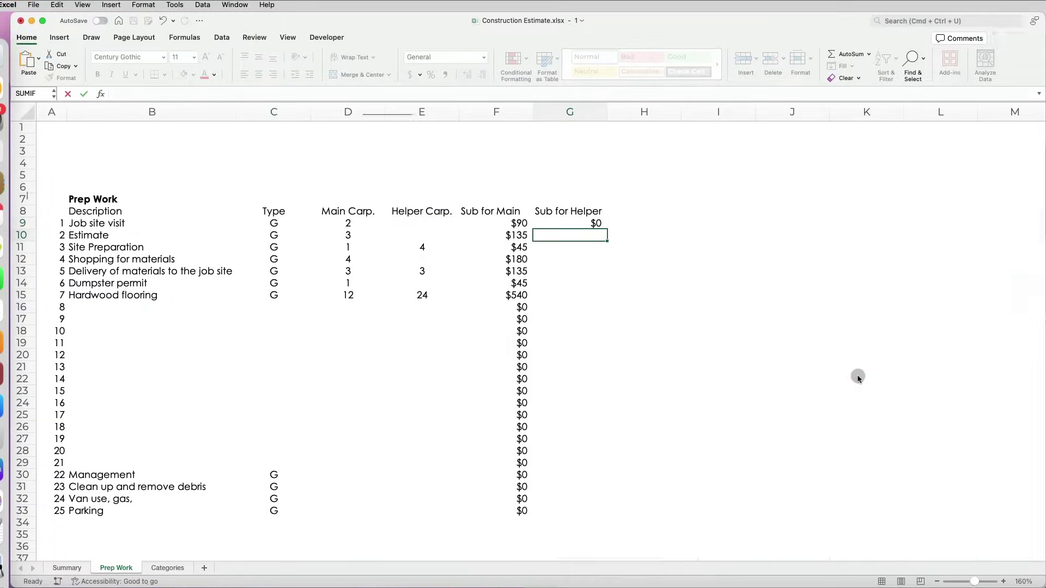
{"action": "left_click", "coordinate": [588, 222]}
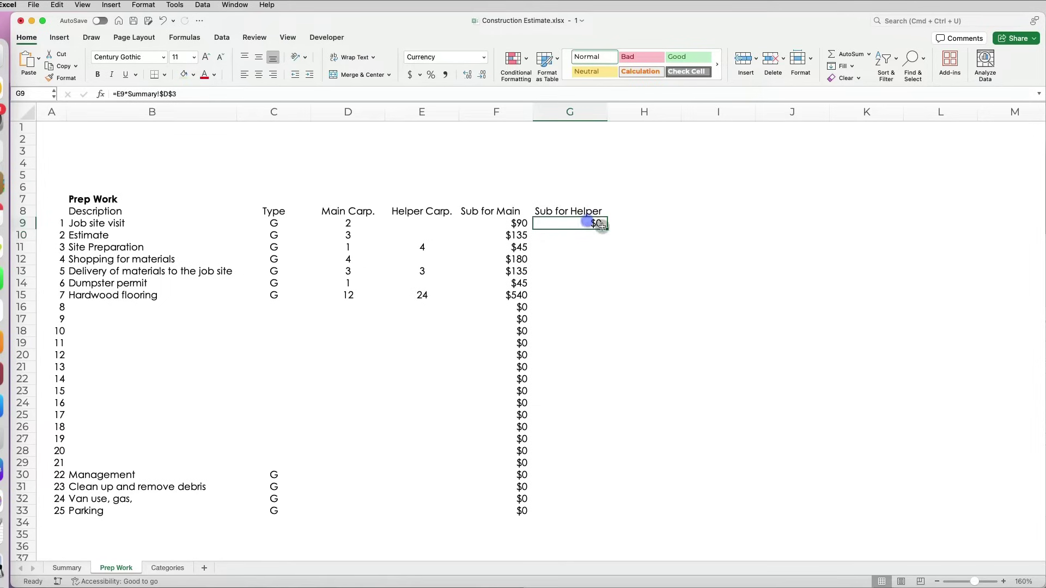
{"action": "left_click_drag", "start_coordinate": [605, 230], "coordinate": [598, 511]}
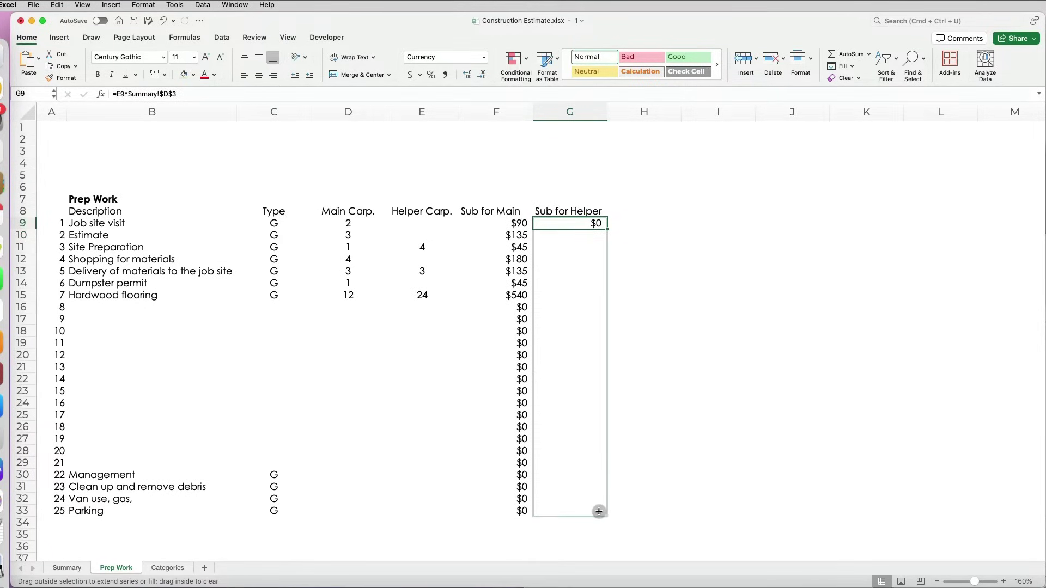
{"action": "left_click", "coordinate": [632, 462]}
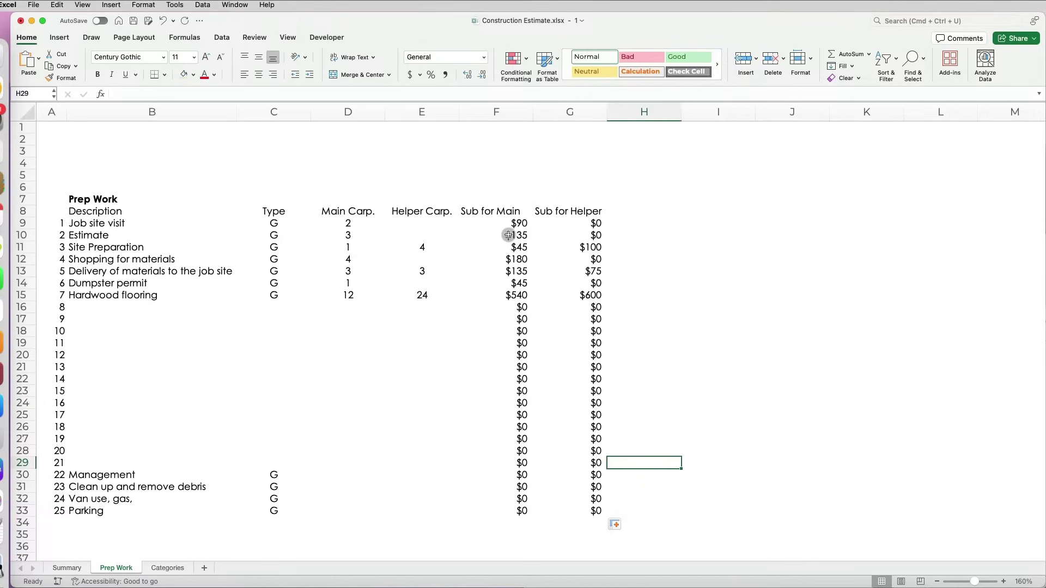
Step: Format the Sub for Main and Sub for Helper columns F9:G33 as Accounting
{"action": "left_click_drag", "start_coordinate": [507, 223], "coordinate": [574, 507]}
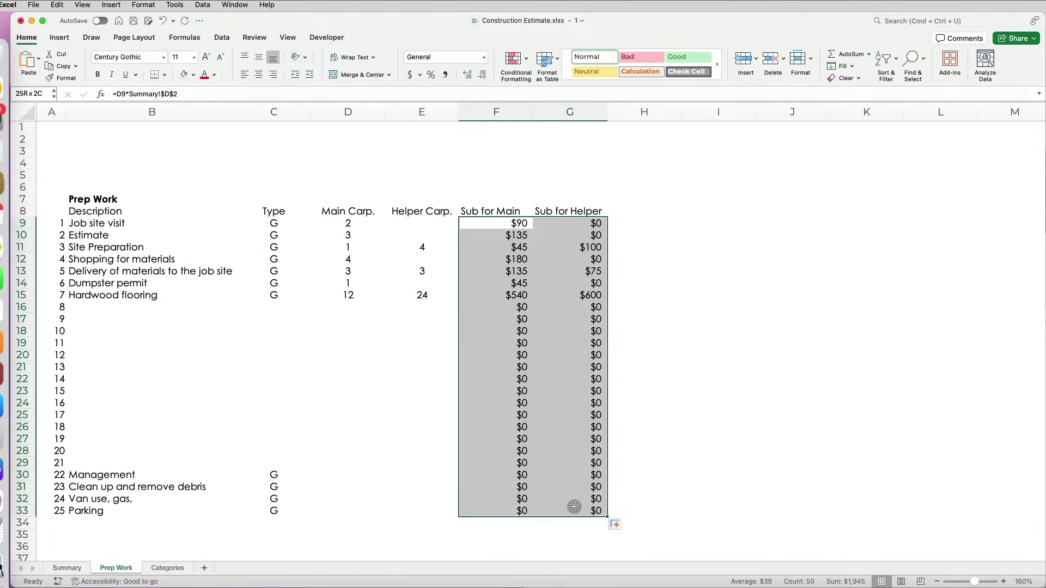
{"action": "left_click", "coordinate": [484, 56]}
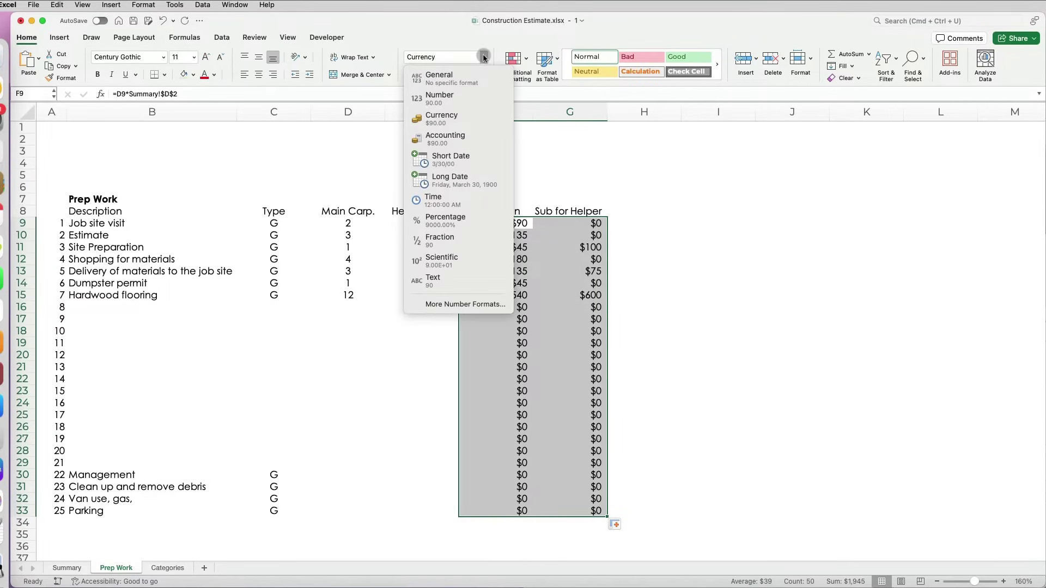
{"action": "left_click", "coordinate": [456, 142]}
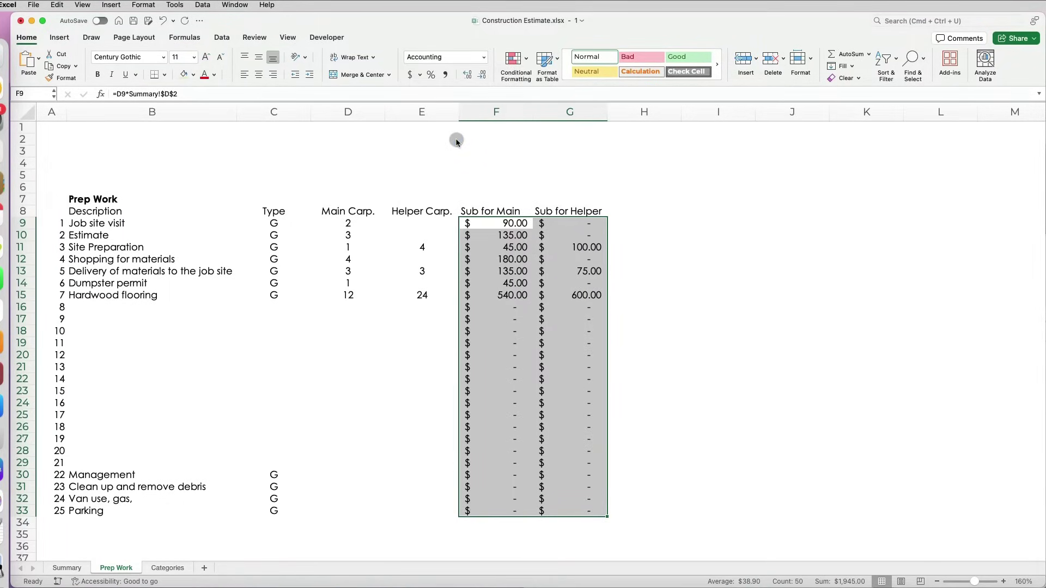
{"action": "left_click", "coordinate": [677, 438]}
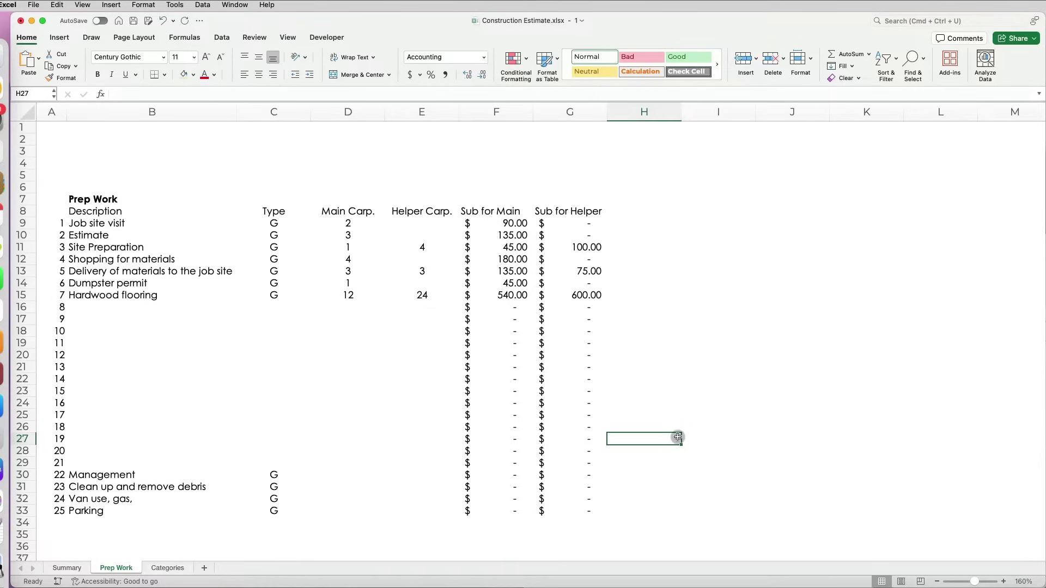
Step: Bold the B8:G8 header row and bring up border options for the whole table
{"action": "left_click_drag", "start_coordinate": [116, 212], "coordinate": [548, 211]}
{"action": "key", "text": "super+b"}
{"action": "left_click", "coordinate": [753, 318]}
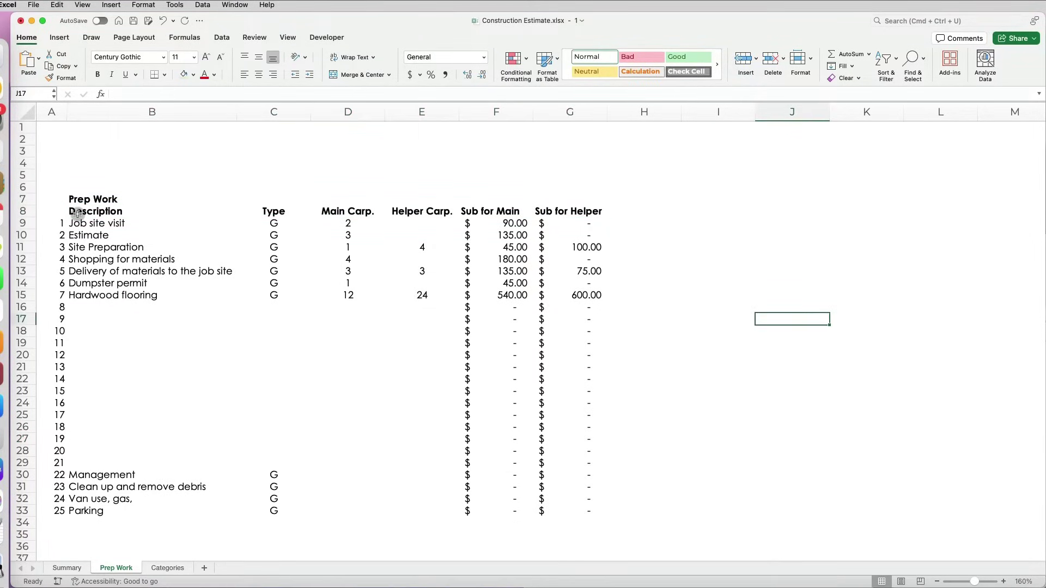
{"action": "mouse_move", "coordinate": [77, 213]}
{"action": "left_mouse_down"}
{"action": "mouse_move", "coordinate": [571, 498]}
{"action": "mouse_move", "coordinate": [571, 510]}
{"action": "left_mouse_up"}
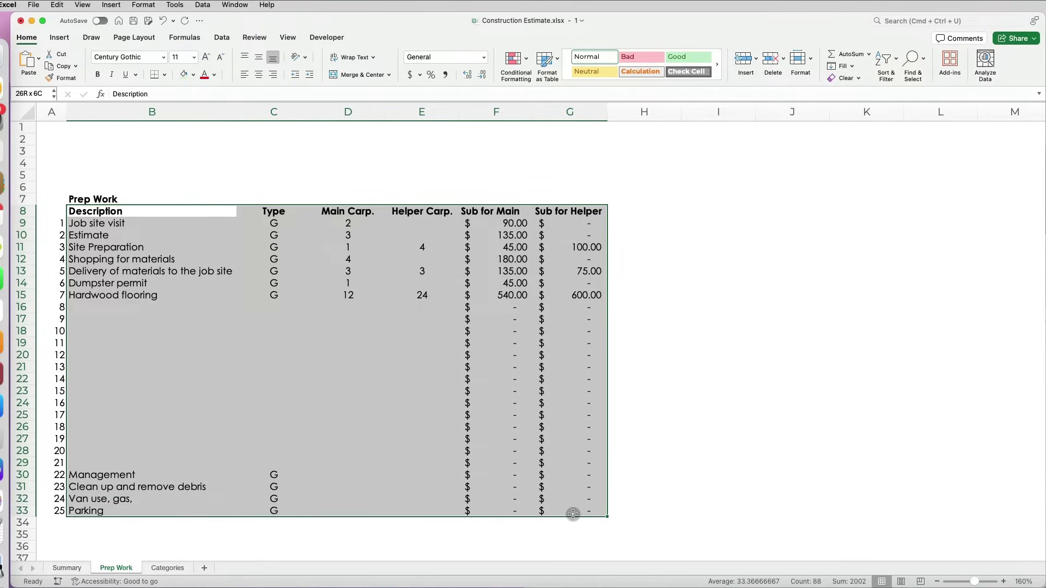
{"action": "left_click", "coordinate": [165, 75]}
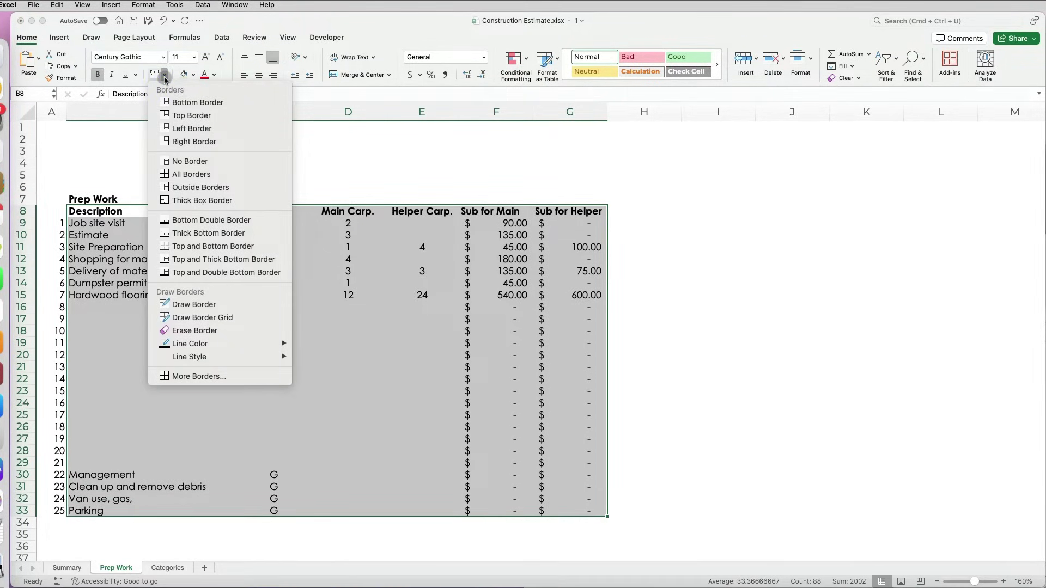
Step: Apply All Borders to the table and shade the Estimate, Shopping and Dumpster rows light grey
{"action": "left_click", "coordinate": [184, 174]}
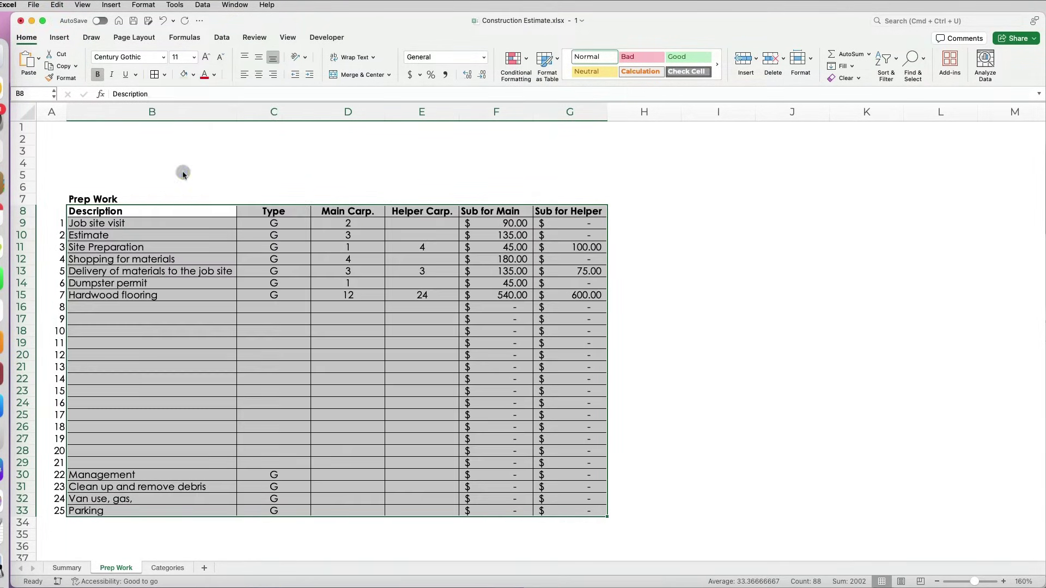
{"action": "left_click", "coordinate": [161, 323]}
{"action": "left_click", "coordinate": [153, 235]}
{"action": "left_click_drag", "start_coordinate": [153, 235], "coordinate": [553, 235]}
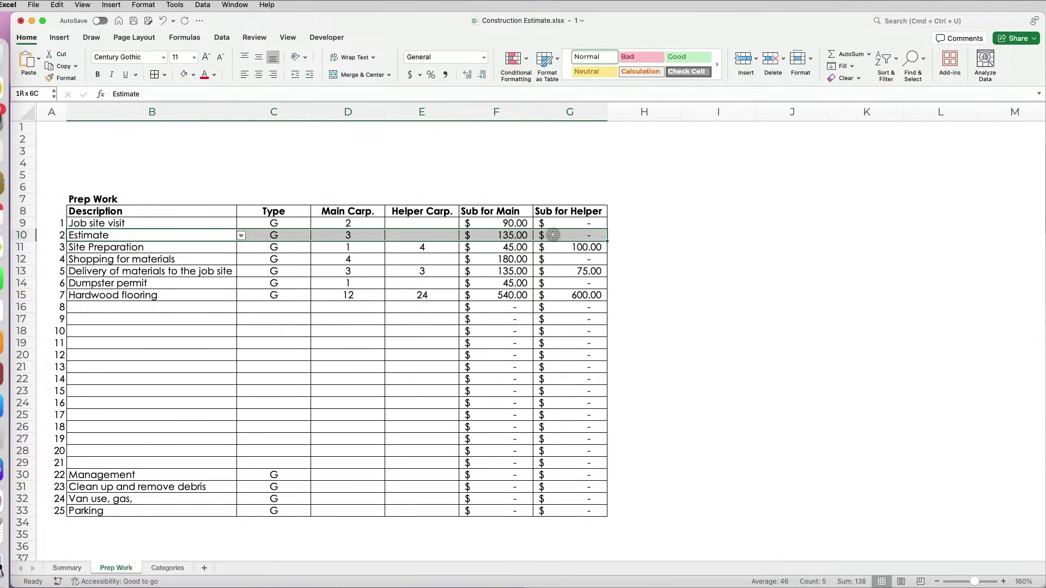
{"action": "left_click_drag", "start_coordinate": [196, 260], "coordinate": [550, 259]}
{"action": "left_click_drag", "start_coordinate": [180, 282], "coordinate": [494, 282]}
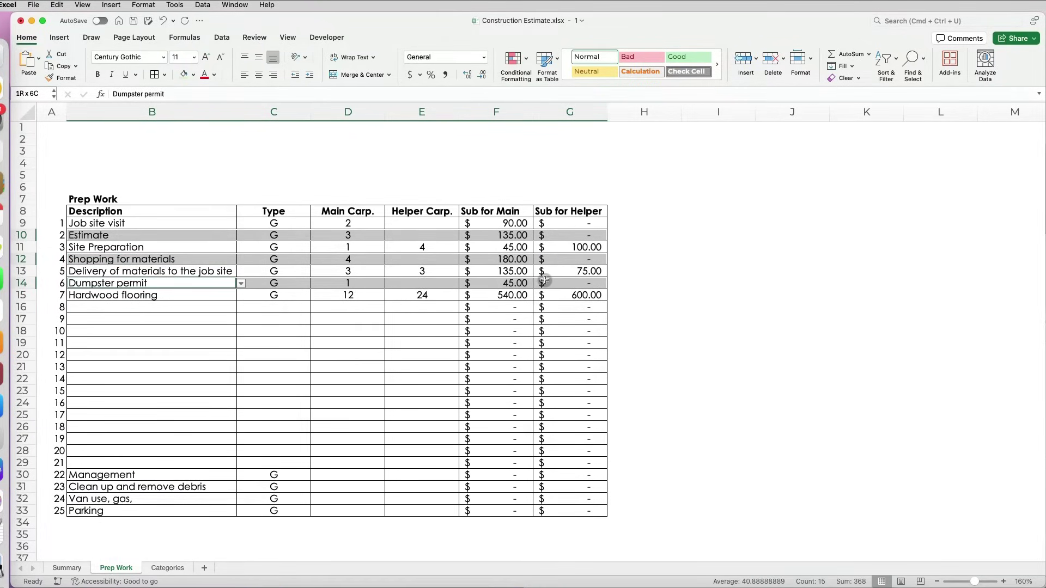
{"action": "left_click", "coordinate": [194, 75]}
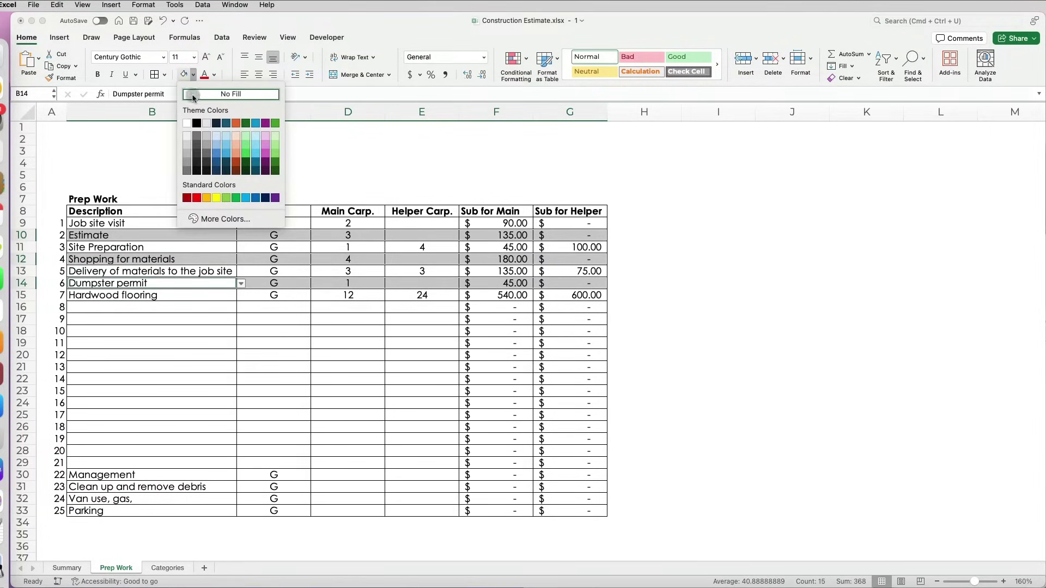
{"action": "left_click", "coordinate": [186, 135]}
{"action": "left_click", "coordinate": [692, 327]}
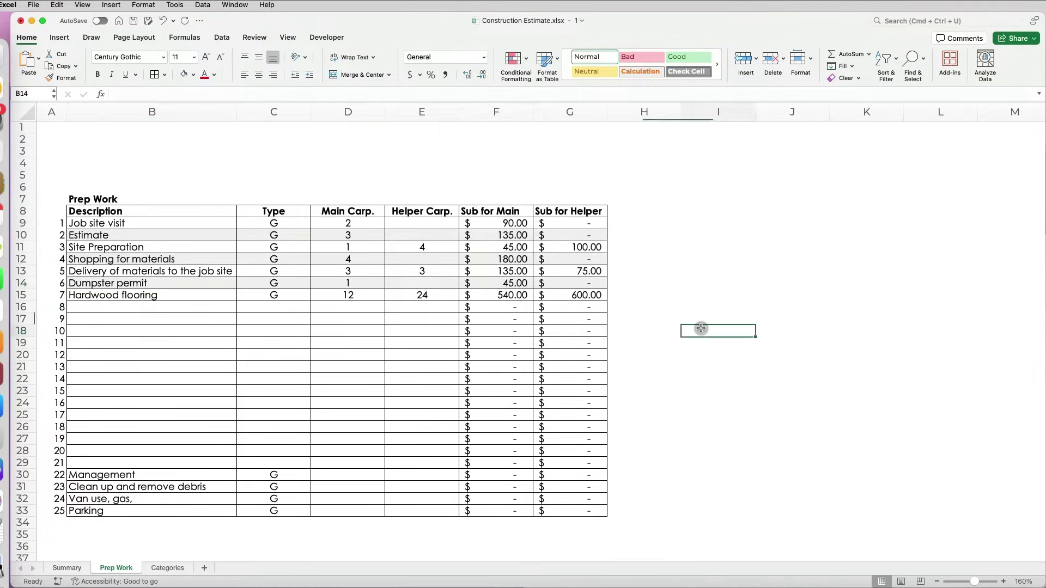
Step: Format-paint the grey banding from rows 9–14 down through row 33
{"action": "left_click_drag", "start_coordinate": [22, 223], "coordinate": [23, 282]}
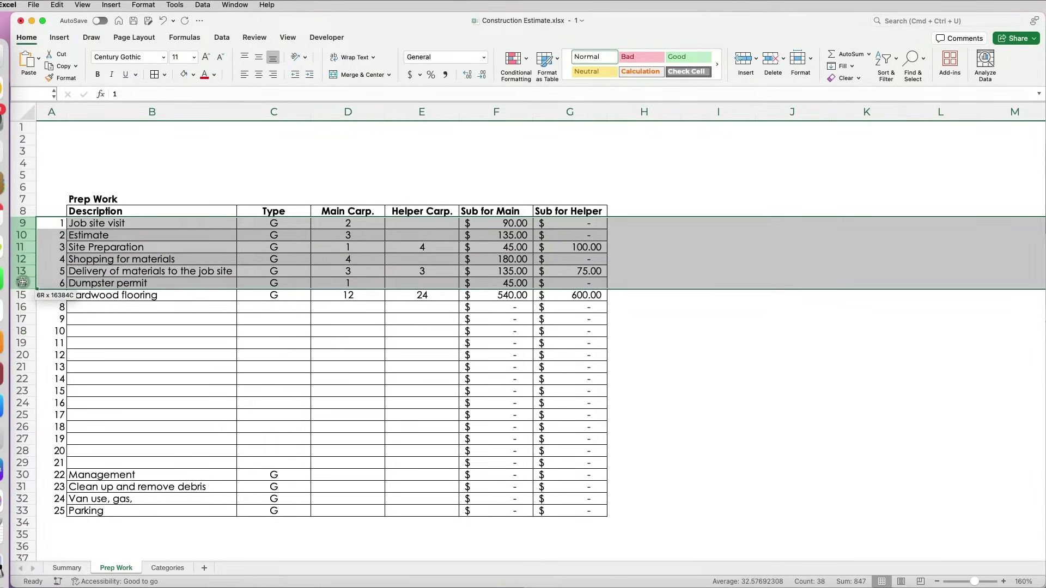
{"action": "left_click", "coordinate": [68, 81]}
{"action": "left_click_drag", "start_coordinate": [22, 295], "coordinate": [28, 515]}
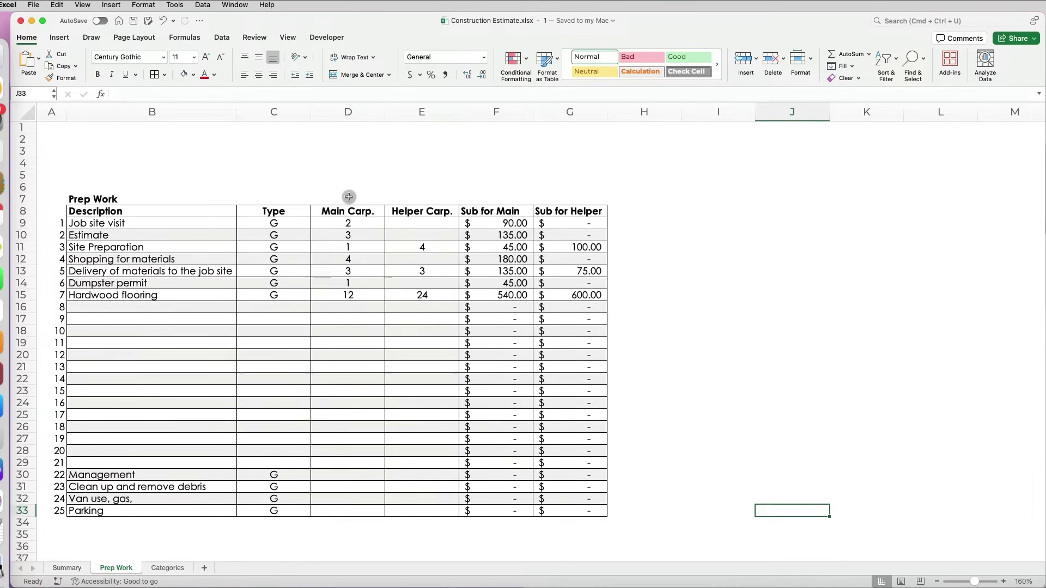
{"action": "left_click_drag", "start_coordinate": [345, 199], "coordinate": [561, 199]}
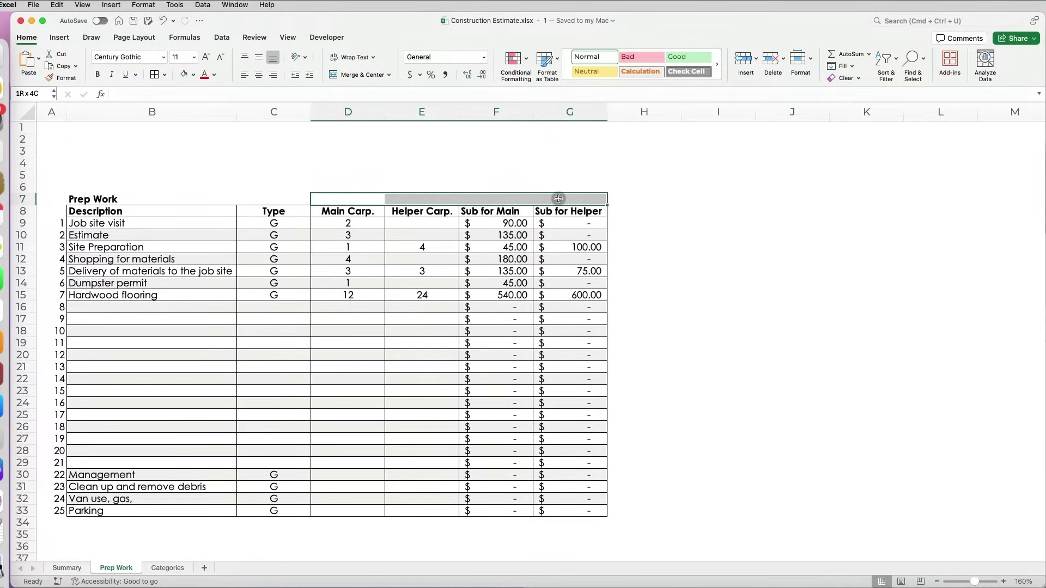
Step: Add a merged, bold, light-green Labor heading over D7:G7
{"action": "left_click", "coordinate": [362, 76]}
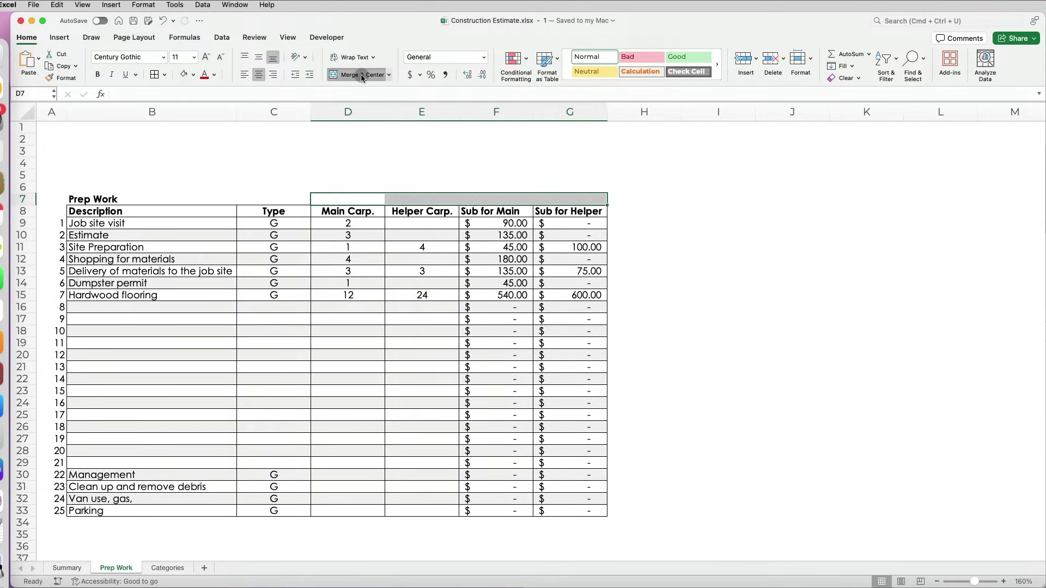
{"action": "double_click", "coordinate": [408, 199]}
{"action": "type", "text": "Labor"}
{"action": "key", "text": "Return"}
{"action": "left_click", "coordinate": [442, 199]}
{"action": "key", "text": "super+b"}
{"action": "left_click", "coordinate": [194, 75]}
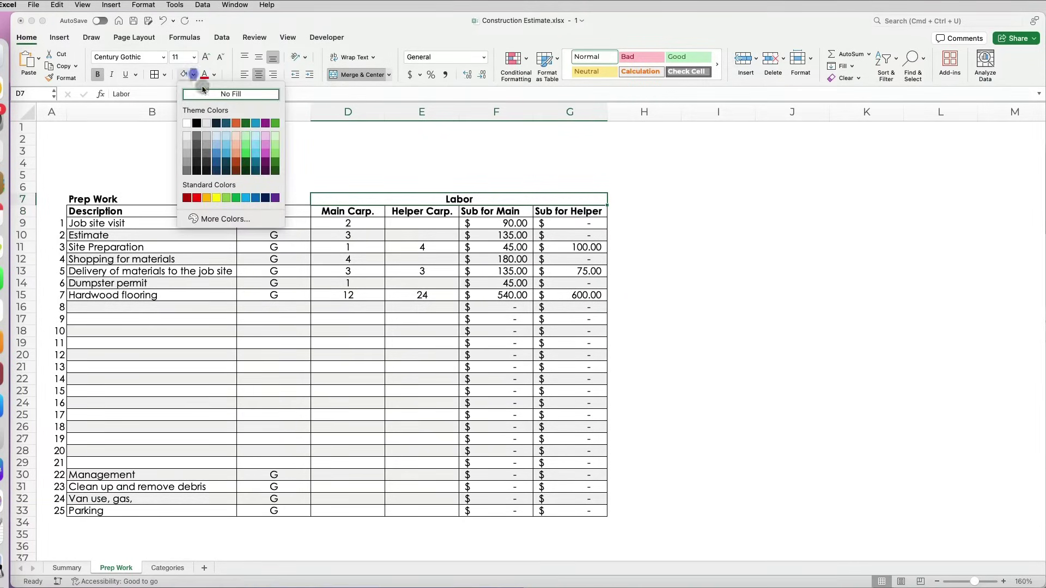
{"action": "left_click", "coordinate": [276, 136]}
{"action": "left_click", "coordinate": [644, 426]}
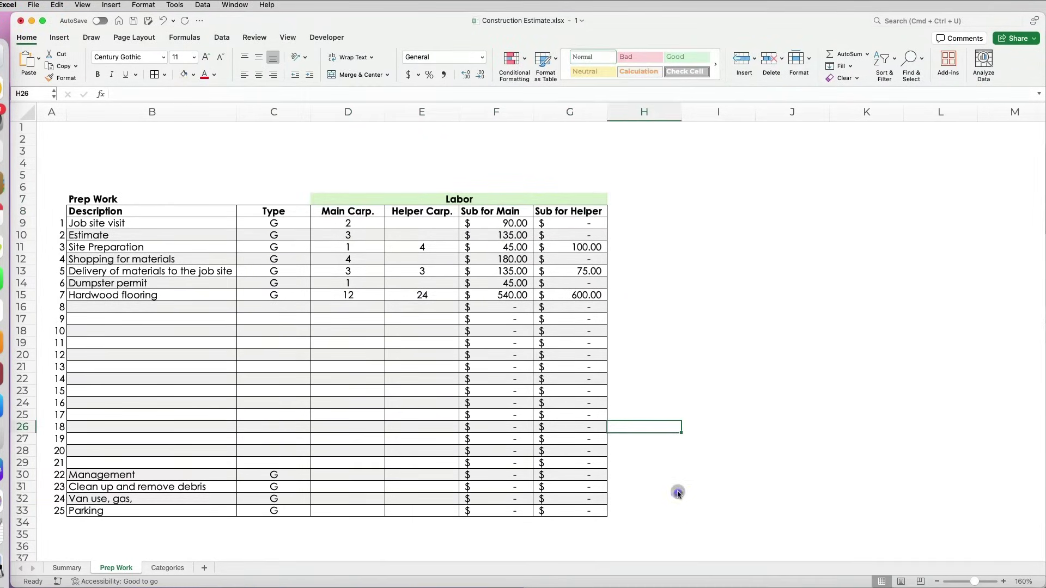
Step: Add column headings Labor Cost in H8 and Total in I8
{"action": "left_click", "coordinate": [637, 210]}
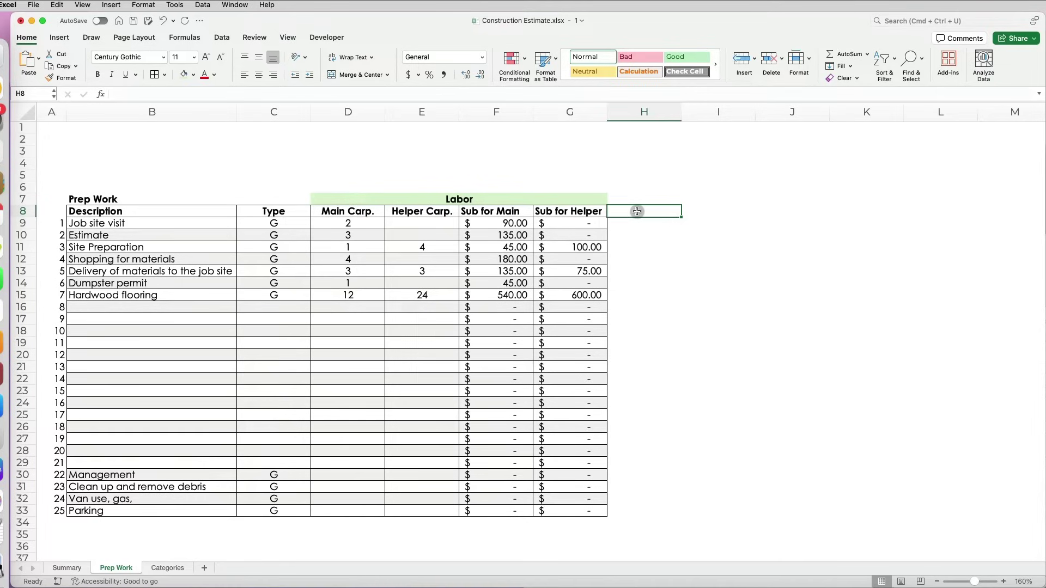
{"action": "type", "text": "Labor Cost"}
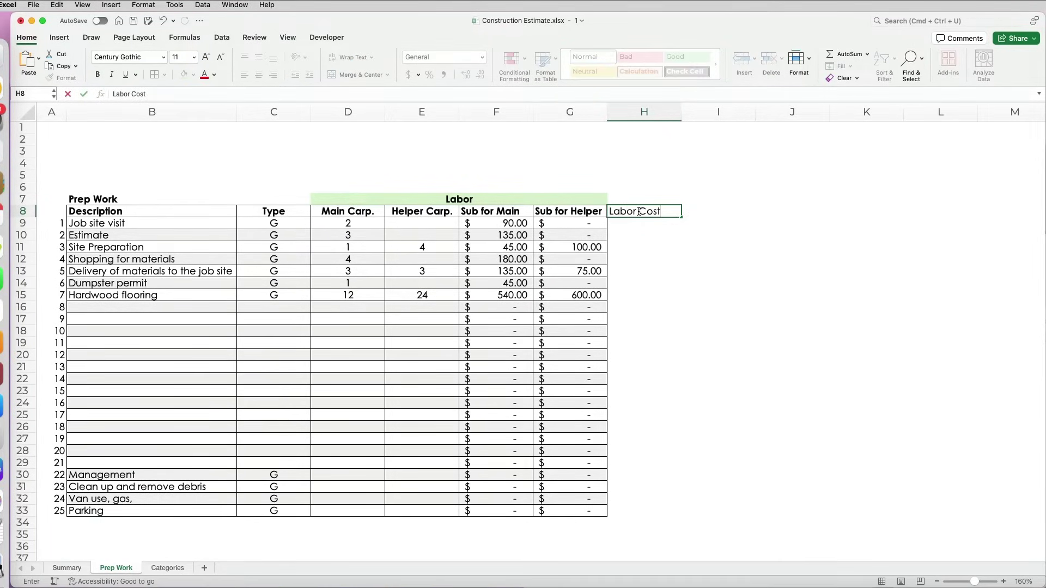
{"action": "key", "text": "Tab"}
{"action": "type", "text": "Total"}
{"action": "left_click", "coordinate": [639, 211]}
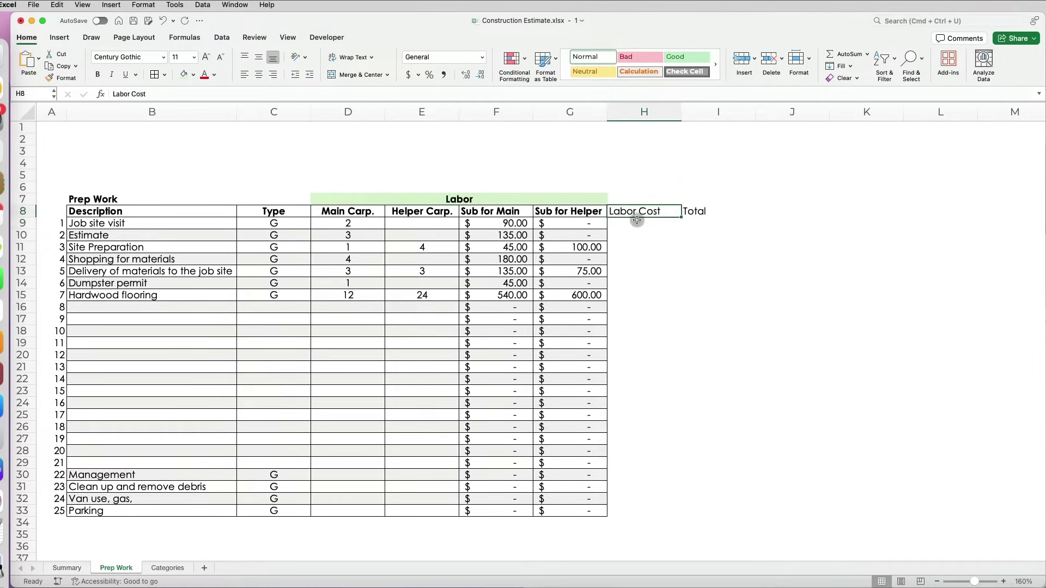
Step: Enter =SUBTOTAL(9,F9:G9) in H9 and fill it down through row 33
{"action": "left_click", "coordinate": [637, 223]}
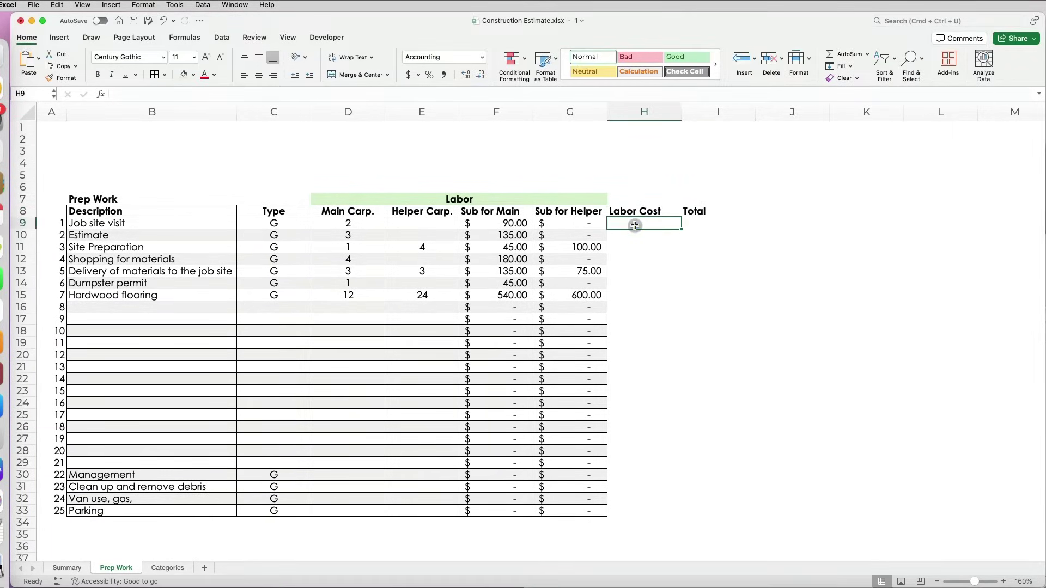
{"action": "type", "text": "=sub"}
{"action": "key", "text": "Down"}
{"action": "key", "text": "Tab"}
{"action": "type", "text": "9"}
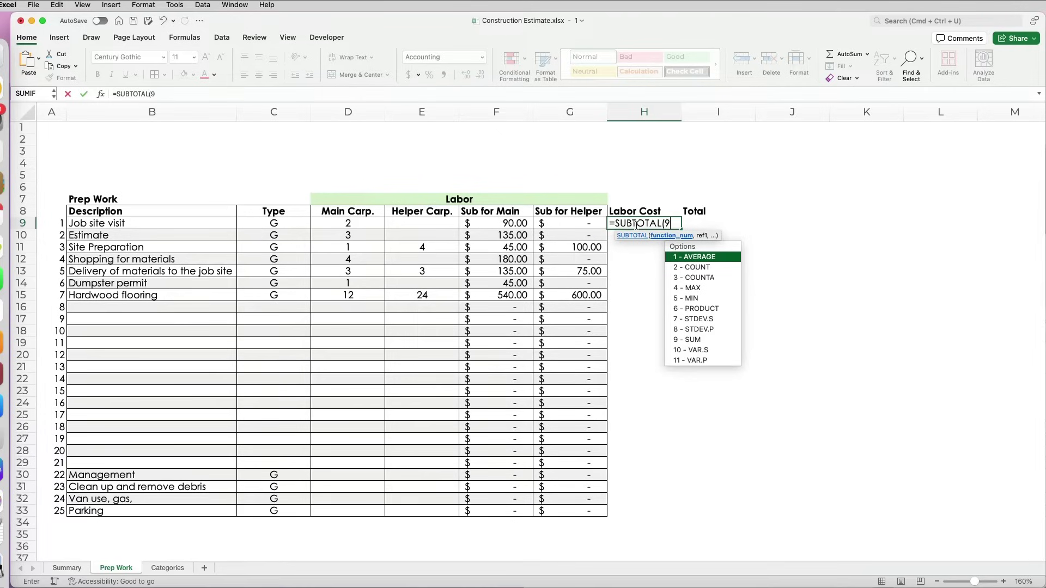
{"action": "type", "text": ","}
{"action": "left_click_drag", "start_coordinate": [493, 223], "coordinate": [550, 223]}
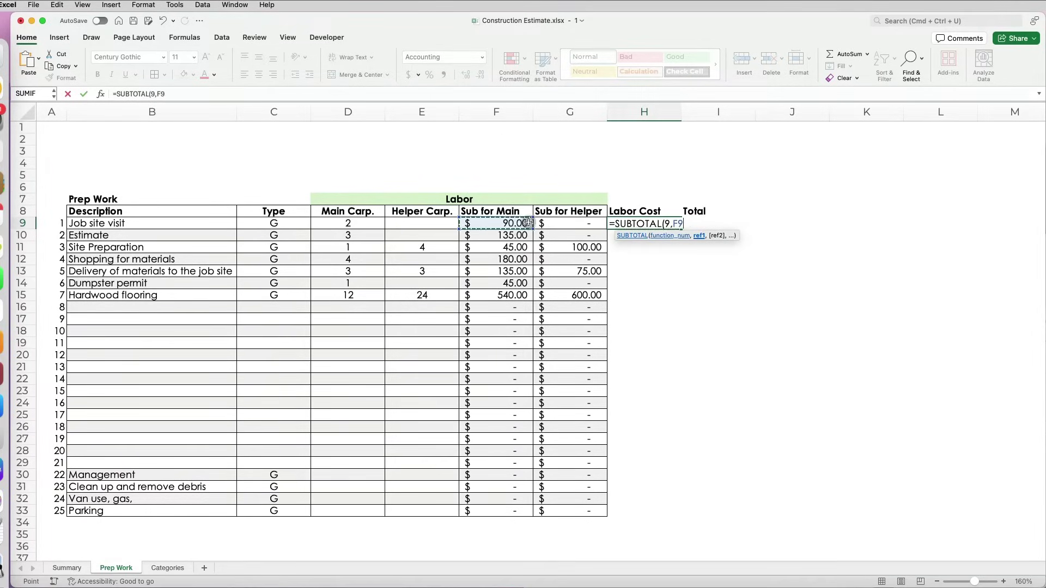
{"action": "type", "text": ")"}
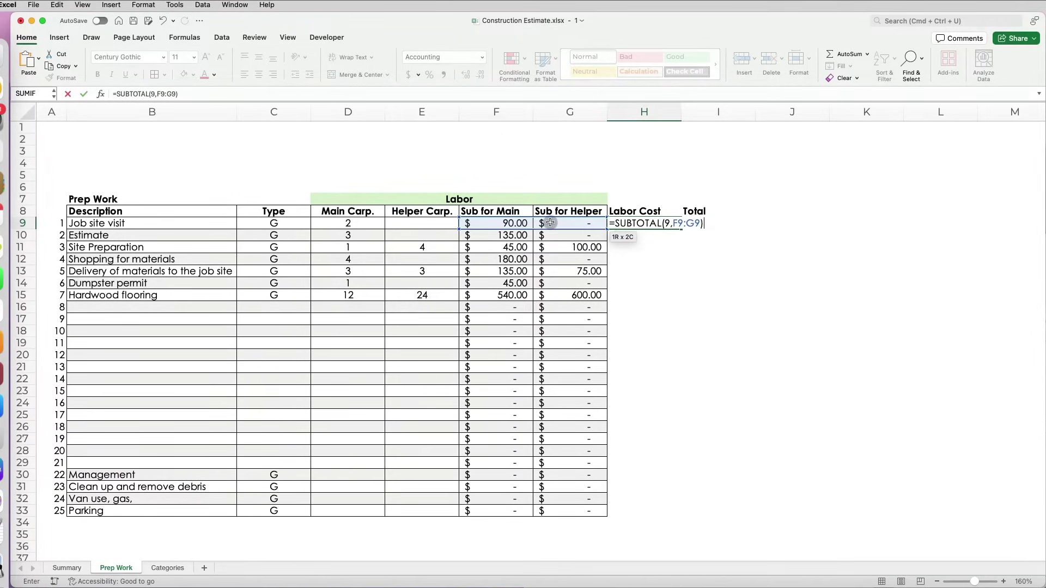
{"action": "key", "text": "Return"}
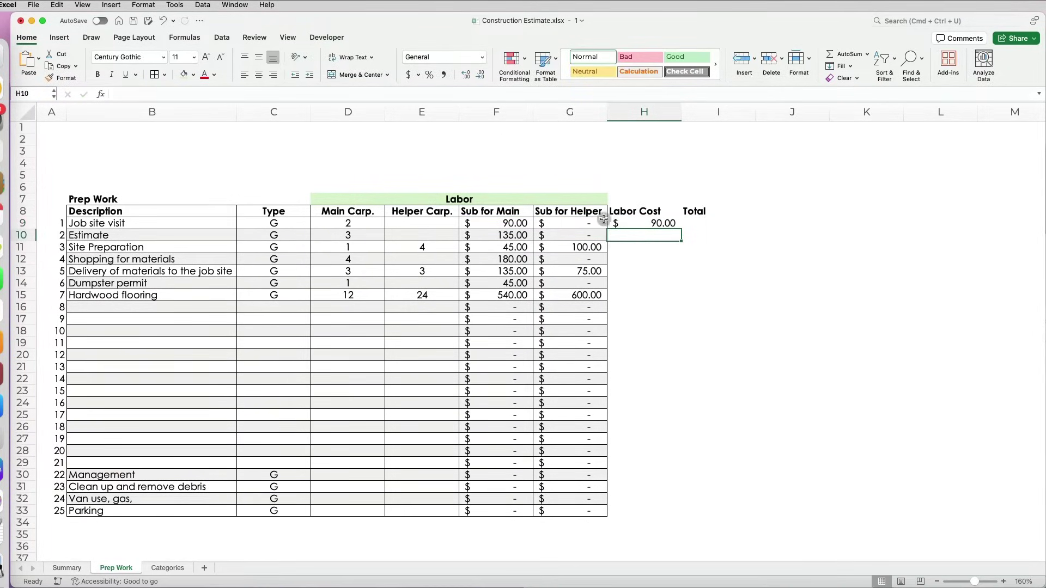
{"action": "double_click", "coordinate": [681, 228]}
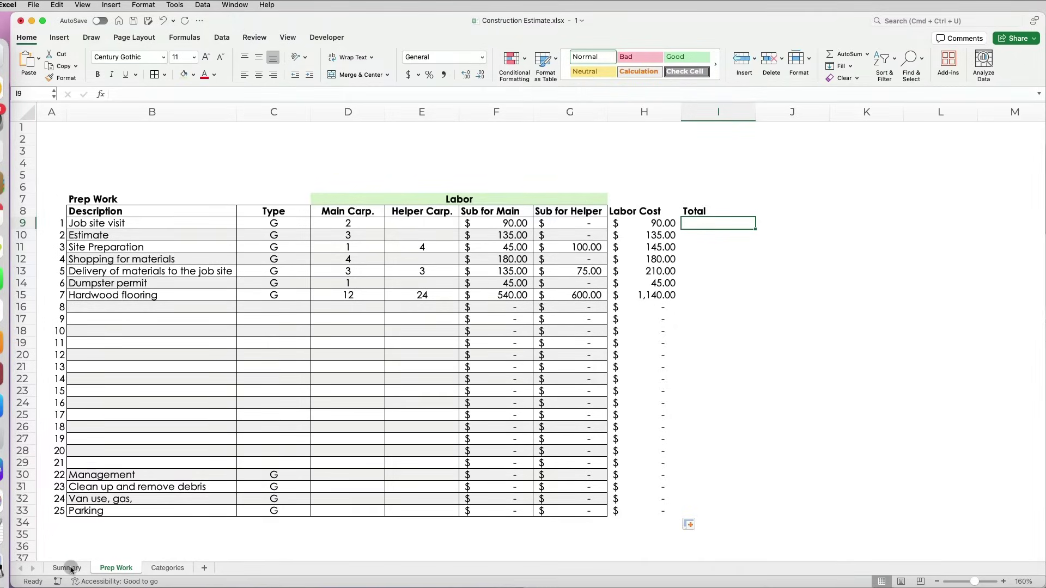
Step: Select Summary's Labor markup cell, then scroll the Buildern article to average builder markup rates
{"action": "left_click", "coordinate": [68, 568]}
{"action": "left_click", "coordinate": [505, 147]}
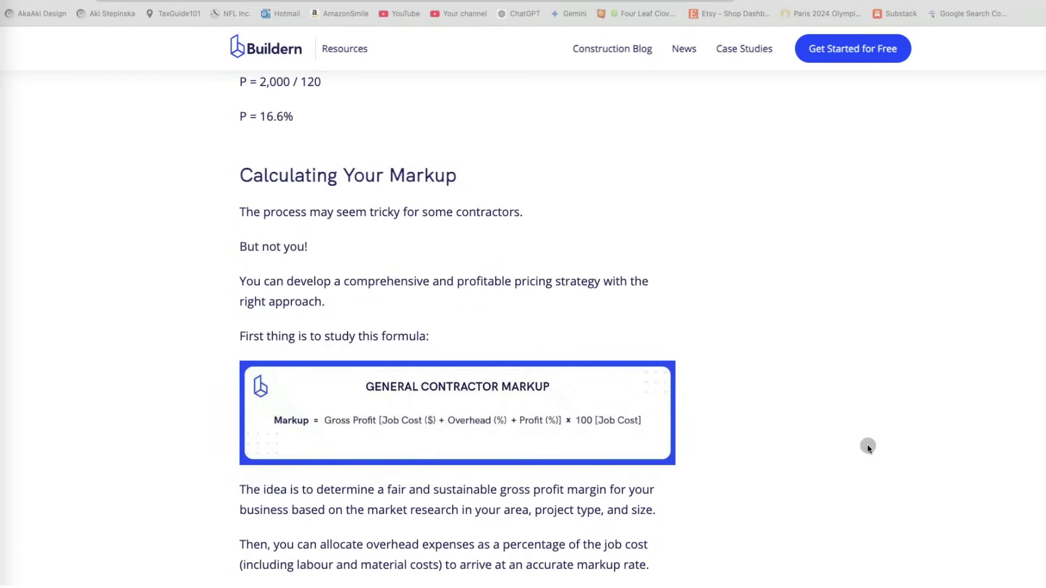
{"action": "scroll", "coordinate": [566, 499], "scroll_direction": "up", "scroll_amount": 10}
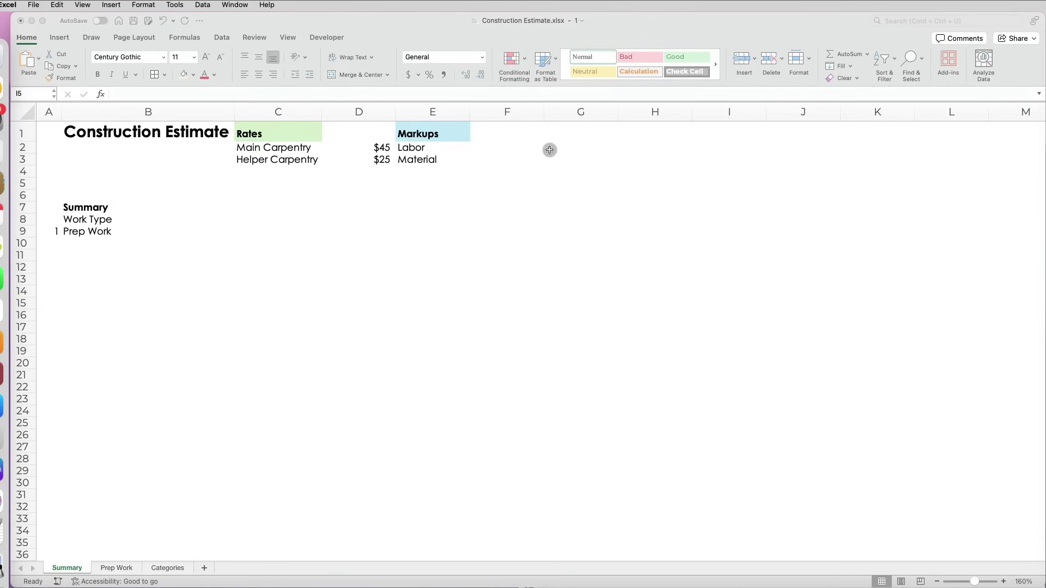
Step: Enter 1.3 in Summary cell F2 as the Labor markup (a 30% increase)
{"action": "left_click", "coordinate": [524, 147]}
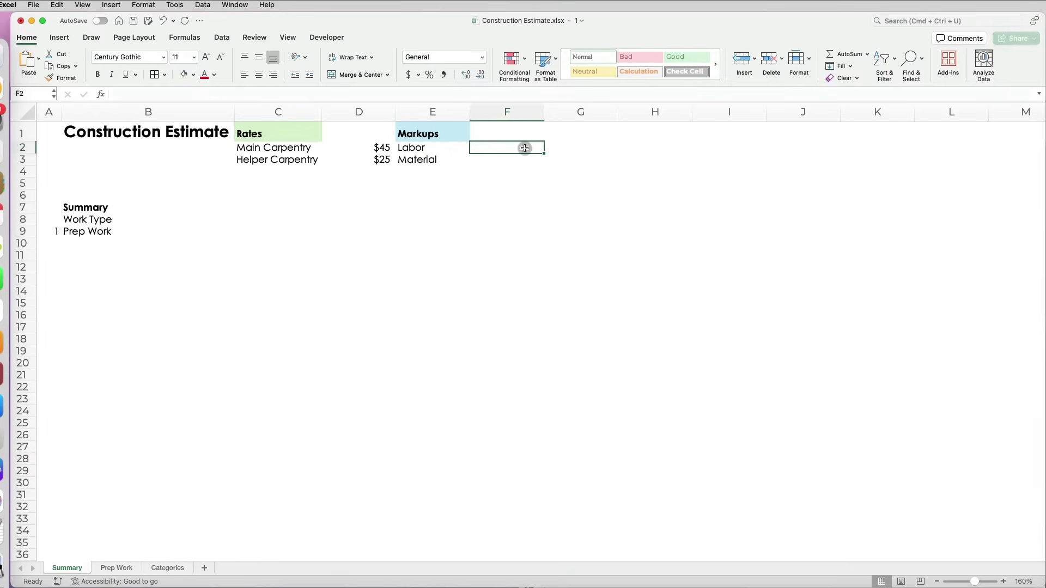
{"action": "type", "text": "1.3"}
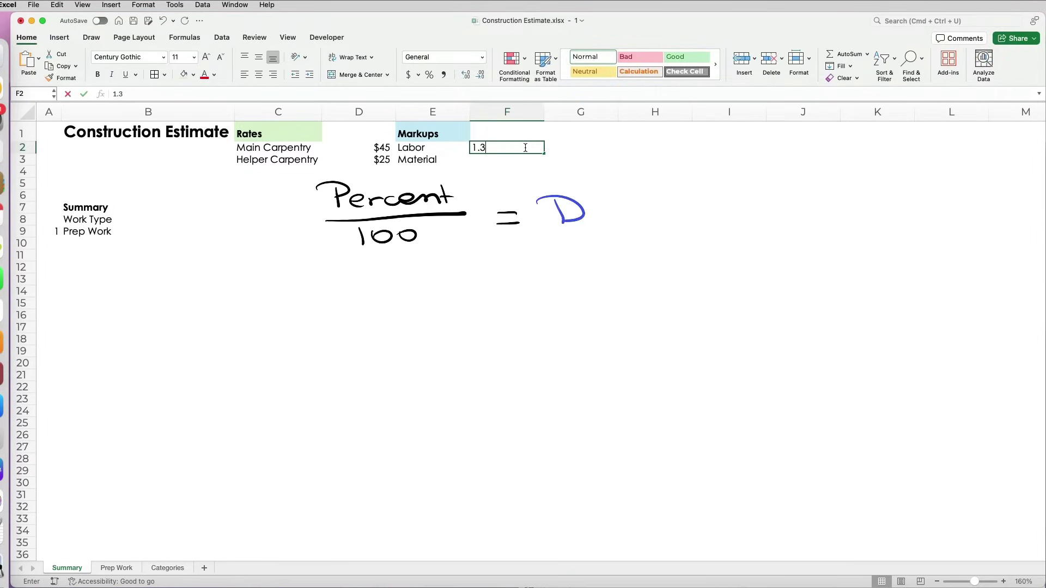
{"action": "key", "text": "Return"}
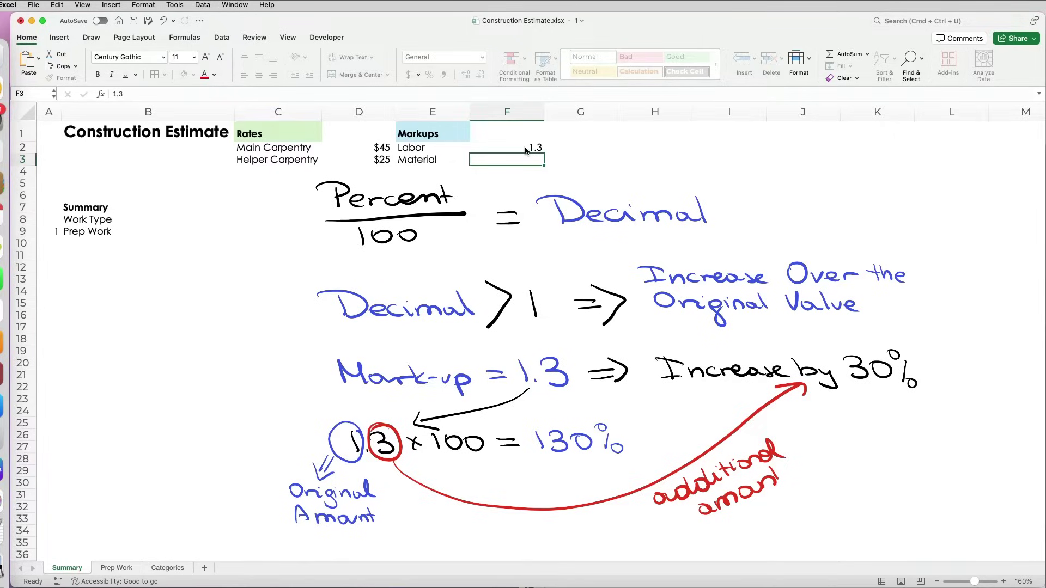
Step: Enter the 1.5 markup and show both Summary markups with two decimal places
{"action": "type", "text": "1.5"}
{"action": "left_click_drag", "start_coordinate": [526, 151], "coordinate": [528, 159]}
{"action": "left_click", "coordinate": [480, 75]}
{"action": "left_click", "coordinate": [494, 212]}
Step: On Prep Work, enter =H9*Summary!F2 in I9 and fill it down to row 33
{"action": "left_click", "coordinate": [116, 568]}
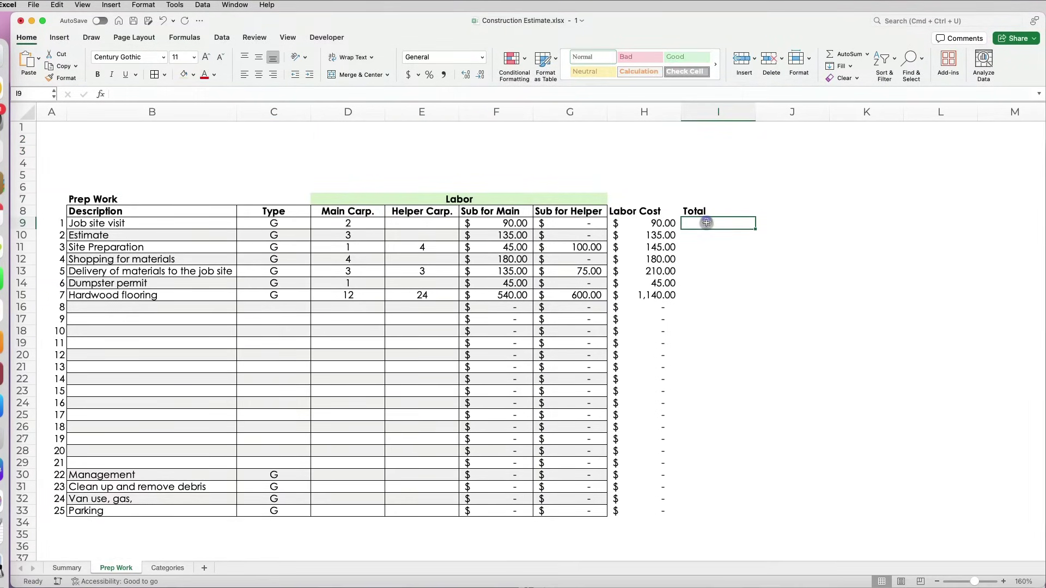
{"action": "type", "text": "="}
{"action": "key", "text": "Left"}
{"action": "type", "text": "*"}
{"action": "key", "text": "super+grave"}
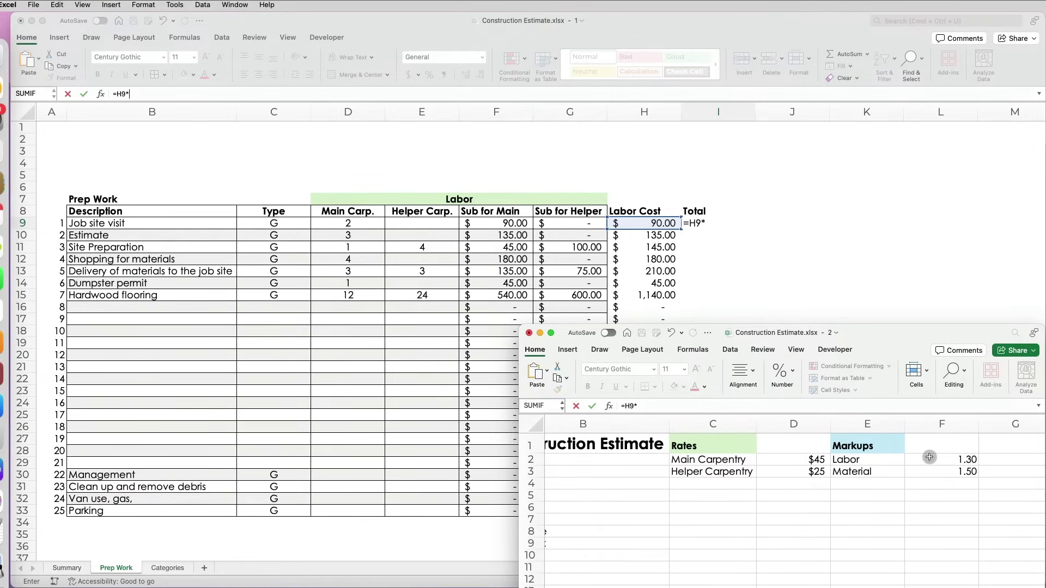
{"action": "left_click", "coordinate": [930, 458]}
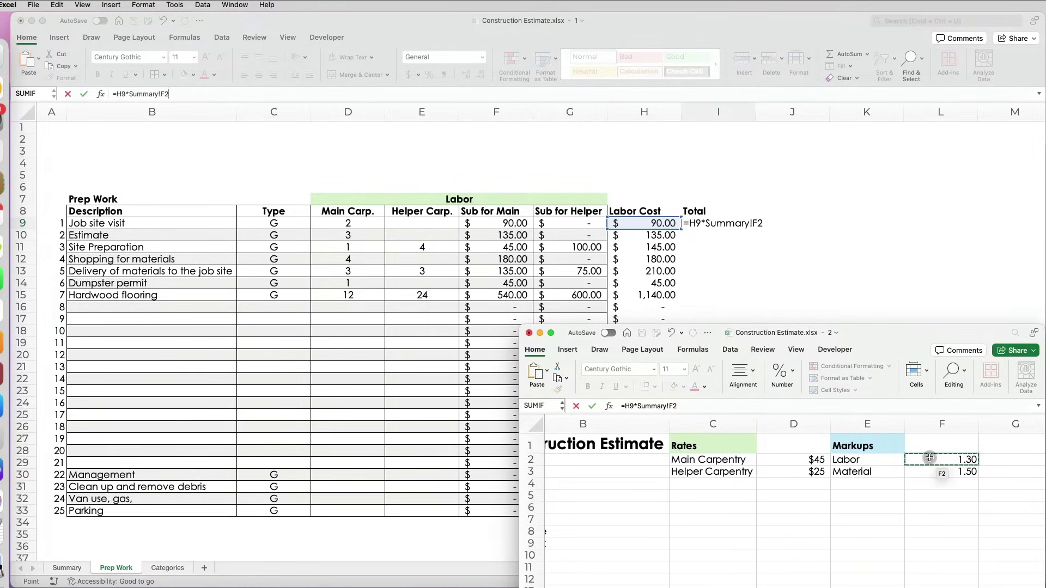
{"action": "key", "text": "Return"}
{"action": "left_click", "coordinate": [744, 224]}
{"action": "double_click", "coordinate": [755, 228]}
{"action": "left_click", "coordinate": [767, 285]}
Step: Copy the Helper column's shading and borders onto the Labor Cost and Total columns
{"action": "left_click_drag", "start_coordinate": [584, 212], "coordinate": [570, 510]}
{"action": "left_click", "coordinate": [59, 77]}
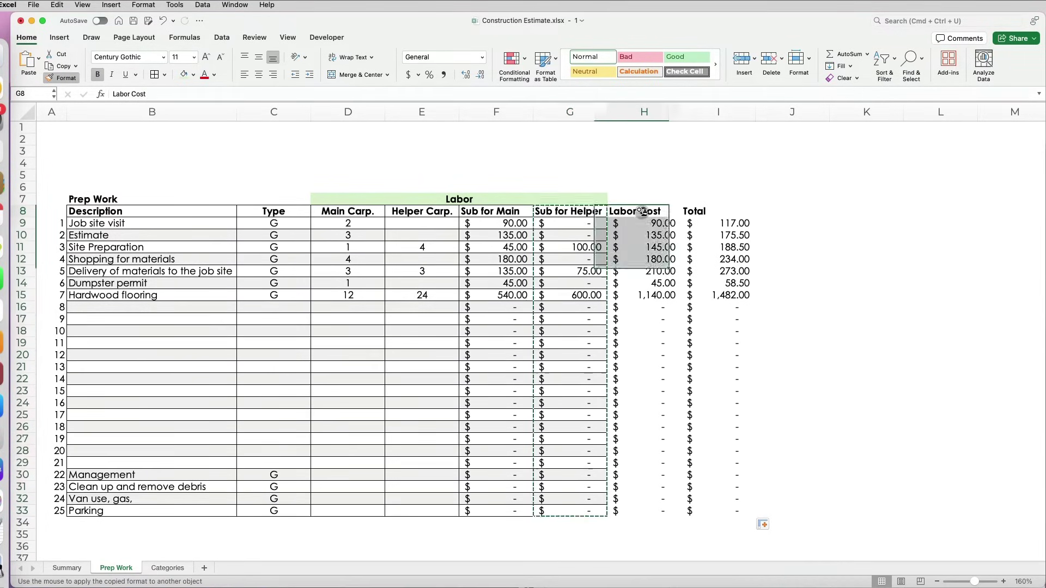
{"action": "left_click_drag", "start_coordinate": [641, 213], "coordinate": [713, 510]}
{"action": "left_click", "coordinate": [765, 497]}
Step: Center the Labor header across columns D to I and save the workbook
{"action": "left_click_drag", "start_coordinate": [440, 195], "coordinate": [746, 199]}
{"action": "left_click", "coordinate": [358, 74]}
{"action": "left_click", "coordinate": [449, 175]}
{"action": "key", "text": "super+s"}
Step: Enter =SUM(D9:D33) and =SUM(E9:E33) in row 34 to total Main and Helper Carp
{"action": "left_click", "coordinate": [336, 520]}
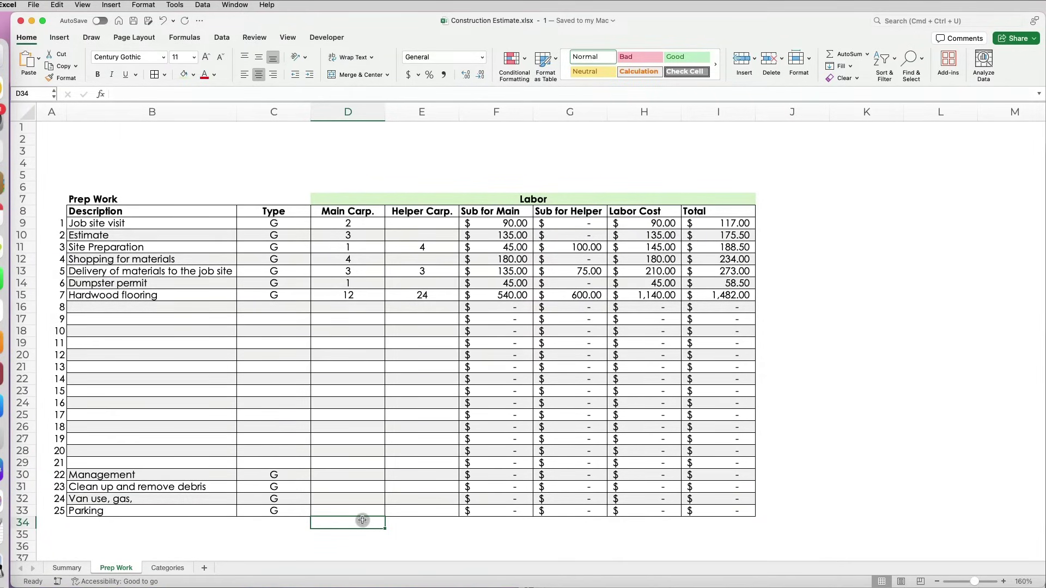
{"action": "type", "text": "=sum"}
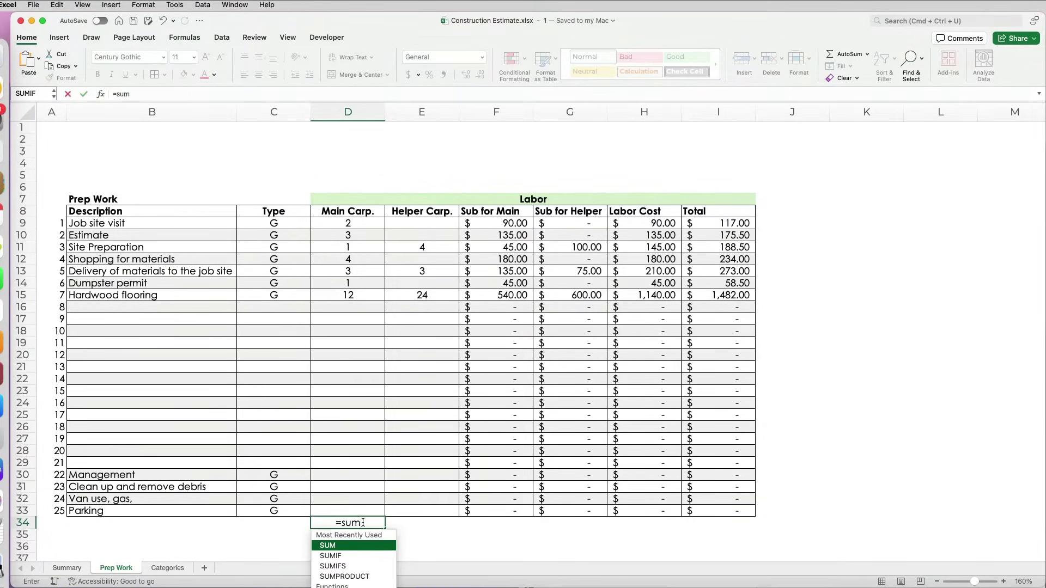
{"action": "type", "text": "("}
{"action": "key", "text": "Up"}
{"action": "key", "text": "shift+Up"}
{"action": "key", "text": "shift+Up"}
{"action": "key", "text": "shift+Up"}
{"action": "key", "text": "shift+Up"}
{"action": "key", "text": "shift+Up"}
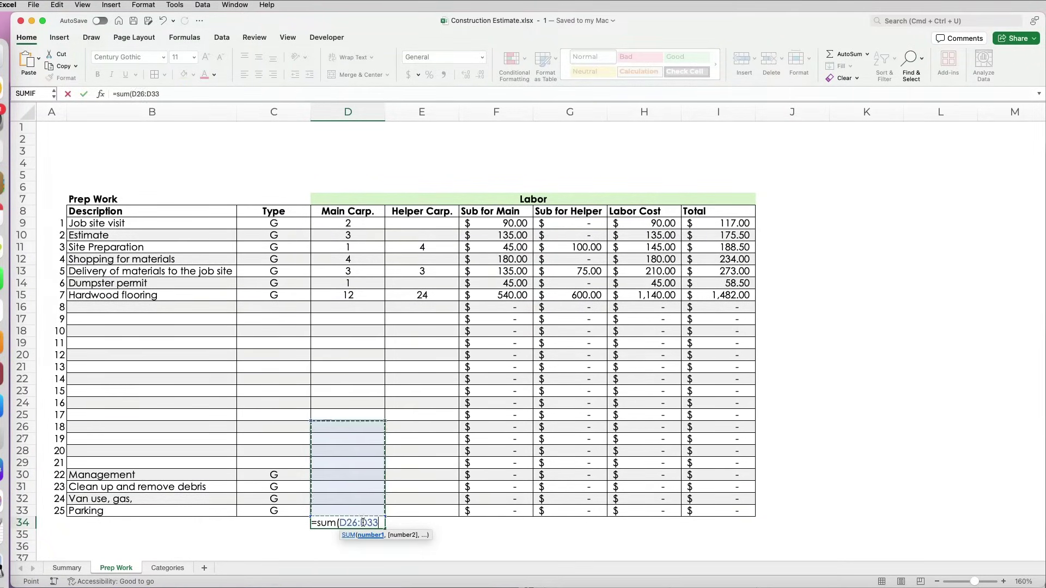
{"action": "key", "text": "shift+Up"}
{"action": "key", "text": "shift+Up"}
{"action": "key", "text": "shift+Up"}
{"action": "key", "text": "shift+Up"}
{"action": "key", "text": "shift+Up"}
{"action": "key", "text": "shift+Up"}
{"action": "key", "text": "shift+Up"}
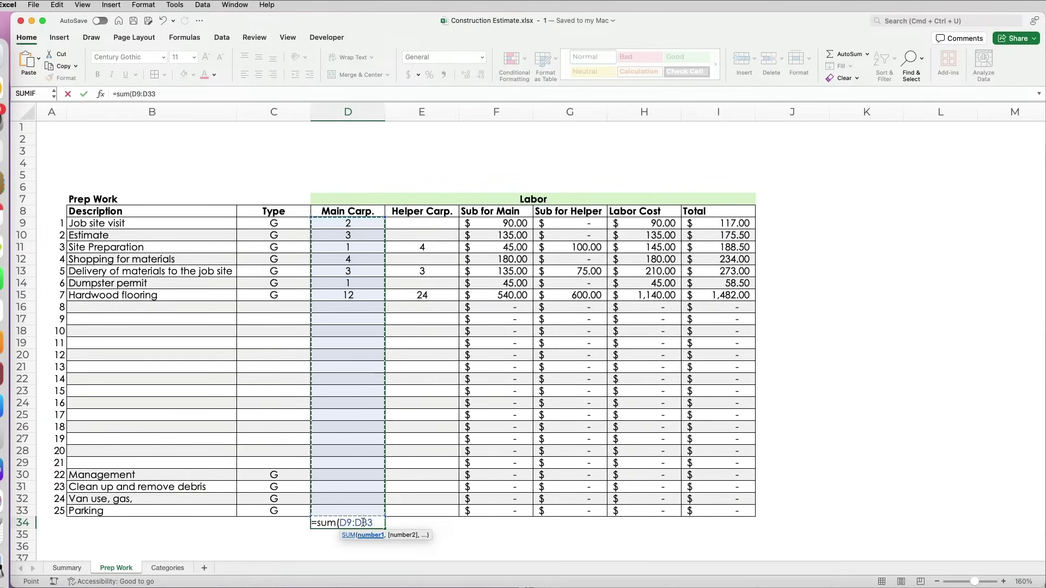
{"action": "key", "text": "Return"}
{"action": "key", "text": "Up"}
{"action": "key", "text": "Right"}
{"action": "type", "text": "=sum("}
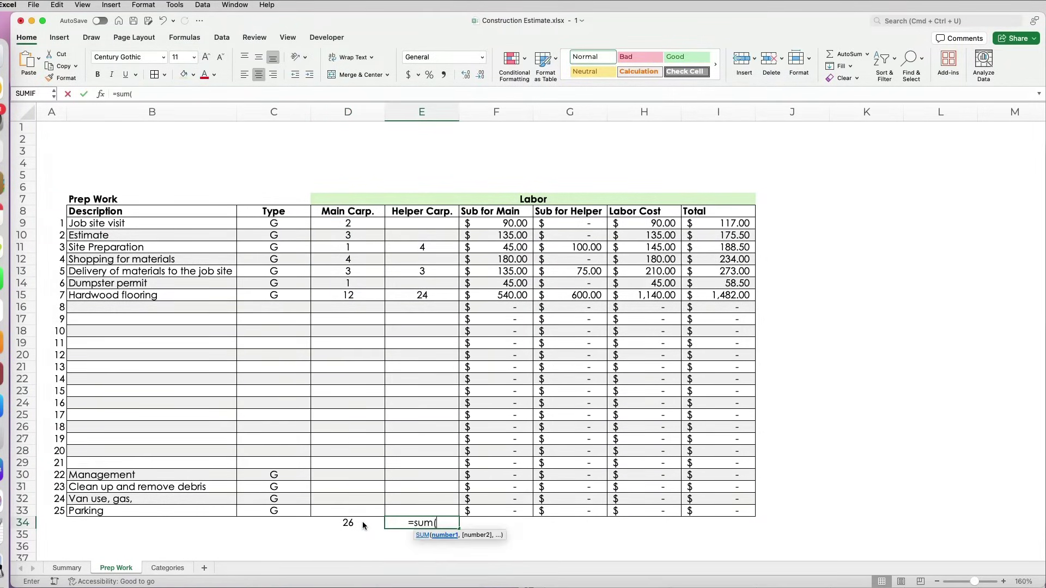
{"action": "mouse_move", "coordinate": [436, 223]}
{"action": "left_mouse_down"}
{"action": "mouse_move", "coordinate": [446, 505]}
{"action": "mouse_move", "coordinate": [729, 523]}
{"action": "mouse_move", "coordinate": [348, 523]}
{"action": "mouse_move", "coordinate": [724, 523]}
{"action": "left_mouse_up"}
{"action": "key", "text": "Return"}
Step: Give the D34:I34 totals row an outline border and bold text
{"action": "left_click", "coordinate": [431, 523]}
{"action": "left_click", "coordinate": [154, 74]}
{"action": "left_click", "coordinate": [344, 198]}
{"action": "left_click", "coordinate": [532, 156]}
{"action": "key", "text": "super+b"}
{"action": "left_click", "coordinate": [830, 524]}
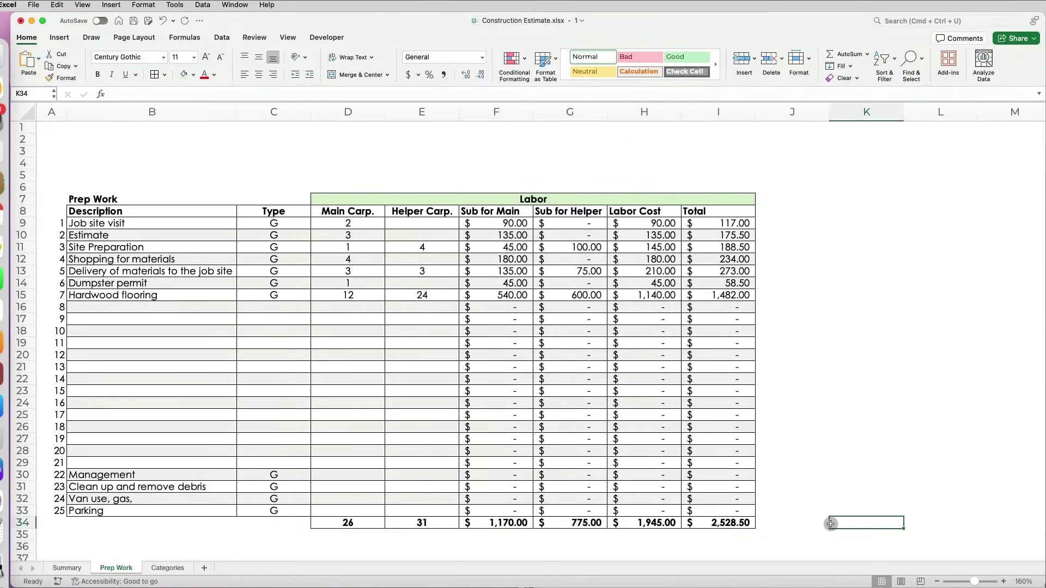
Step: Copy the Labor Cost and Total headings onto Summary beside Work Type
{"action": "left_click_drag", "start_coordinate": [657, 212], "coordinate": [700, 212]}
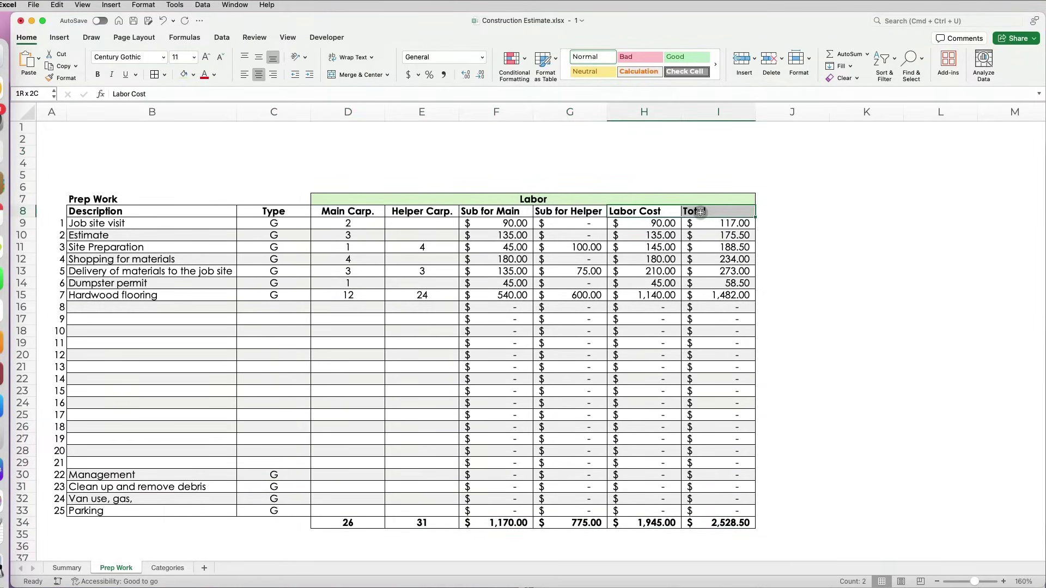
{"action": "key", "text": "super+c"}
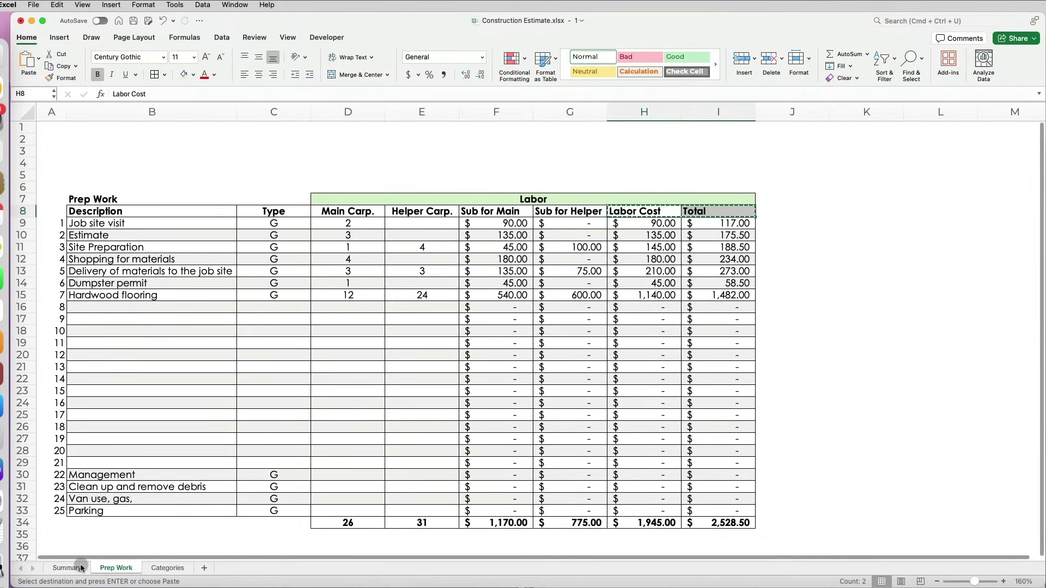
{"action": "left_click", "coordinate": [66, 568]}
{"action": "left_click", "coordinate": [257, 221]}
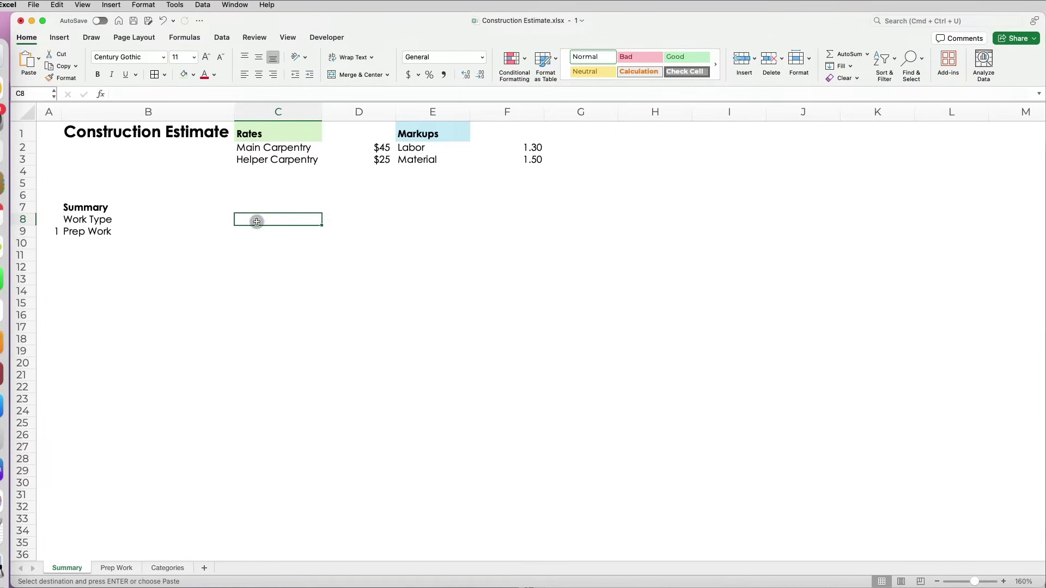
{"action": "key", "text": "super+v"}
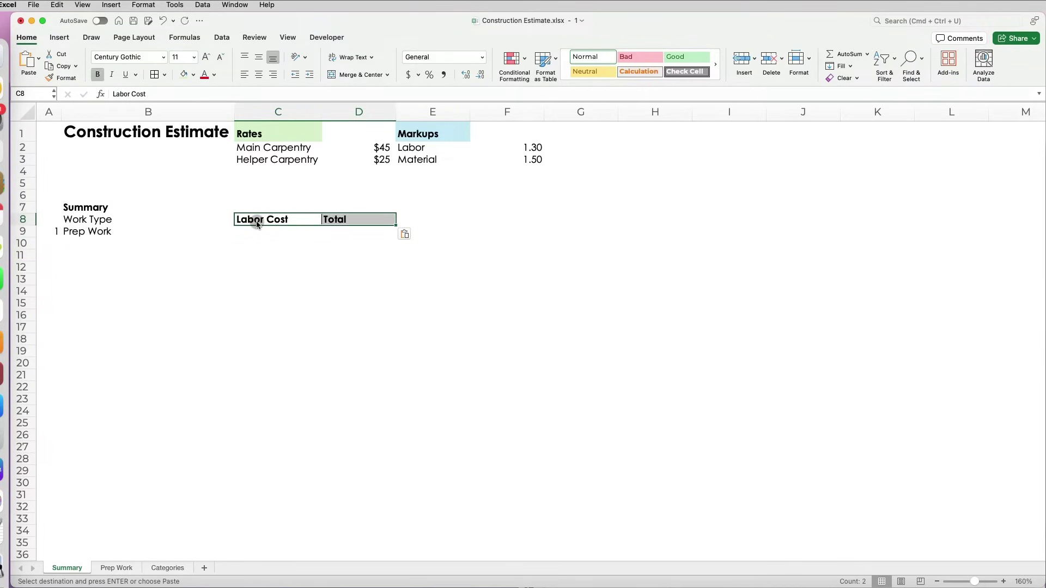
Step: Link Summary C9 to Prep Work's labor cost total with ='Prep Work'!$H$34
{"action": "left_click", "coordinate": [263, 232]}
{"action": "type", "text": "="}
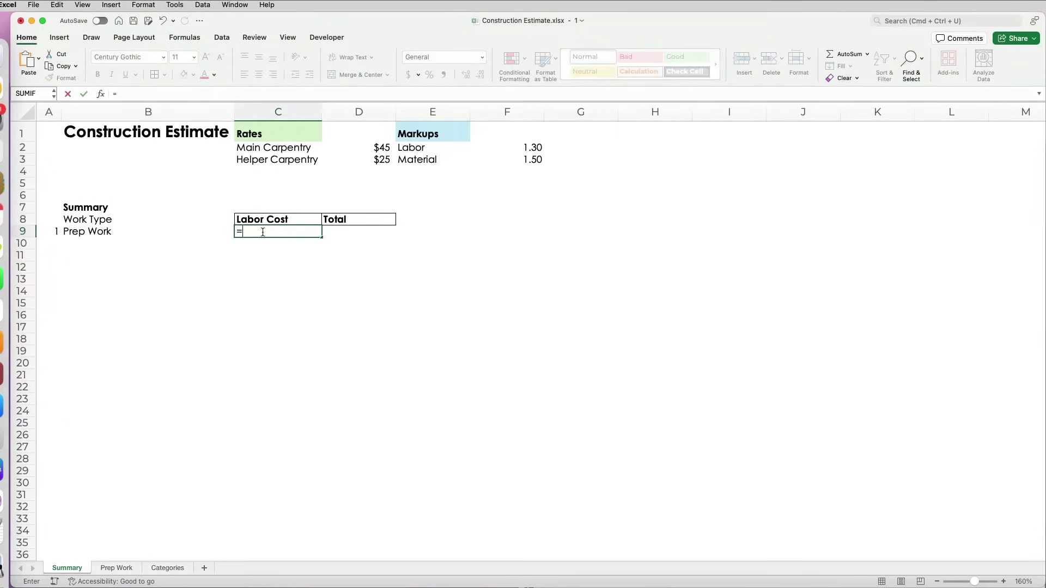
{"action": "key", "text": "super+grave"}
{"action": "key", "text": "super+grave"}
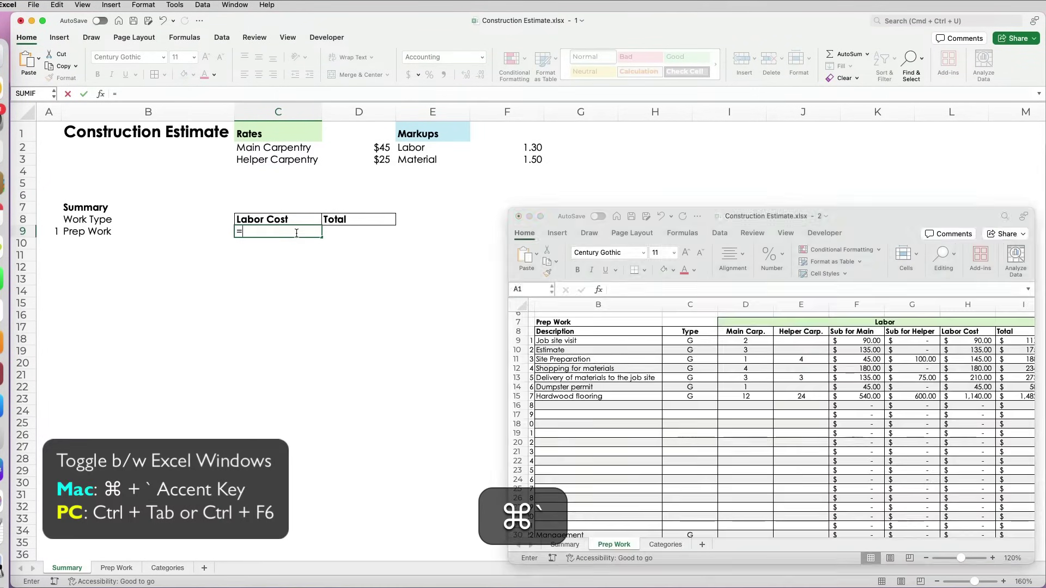
{"action": "scroll", "coordinate": [772, 417], "scroll_direction": "right", "scroll_amount": 2}
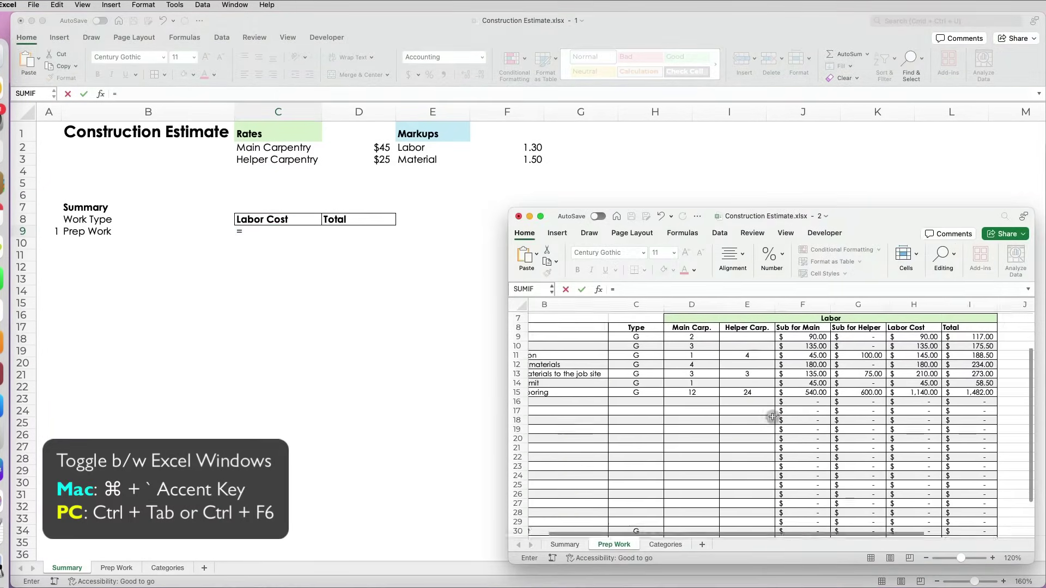
{"action": "scroll", "coordinate": [772, 417], "scroll_direction": "down", "scroll_amount": 8}
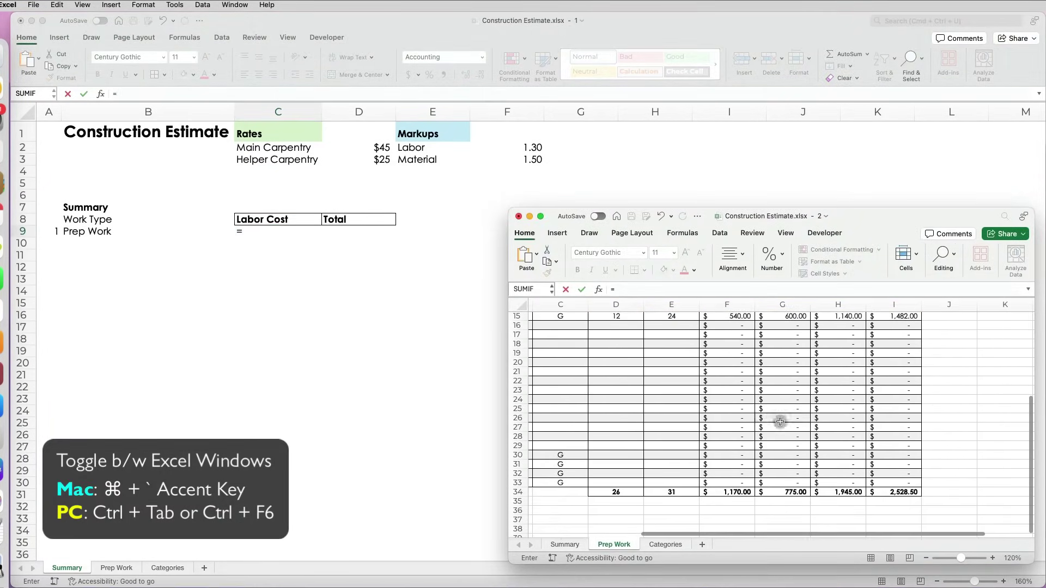
{"action": "left_click", "coordinate": [835, 492]}
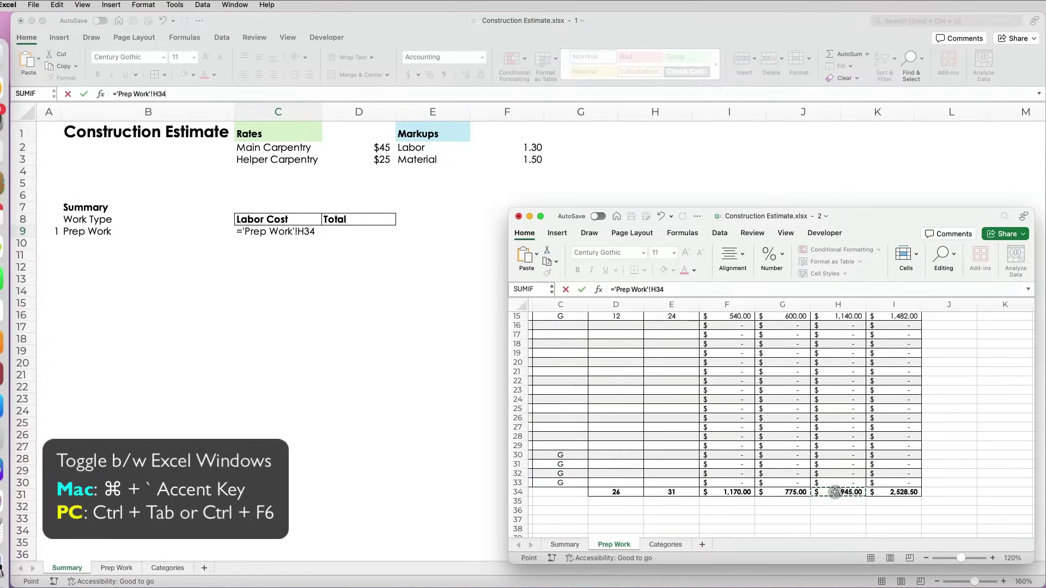
{"action": "key", "text": "super+t"}
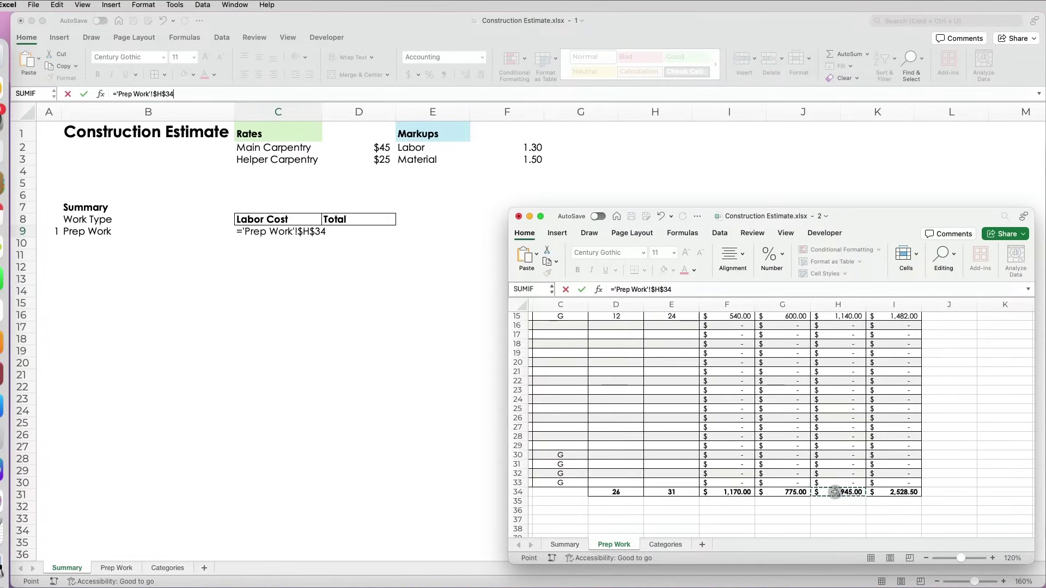
{"action": "key", "text": "Return"}
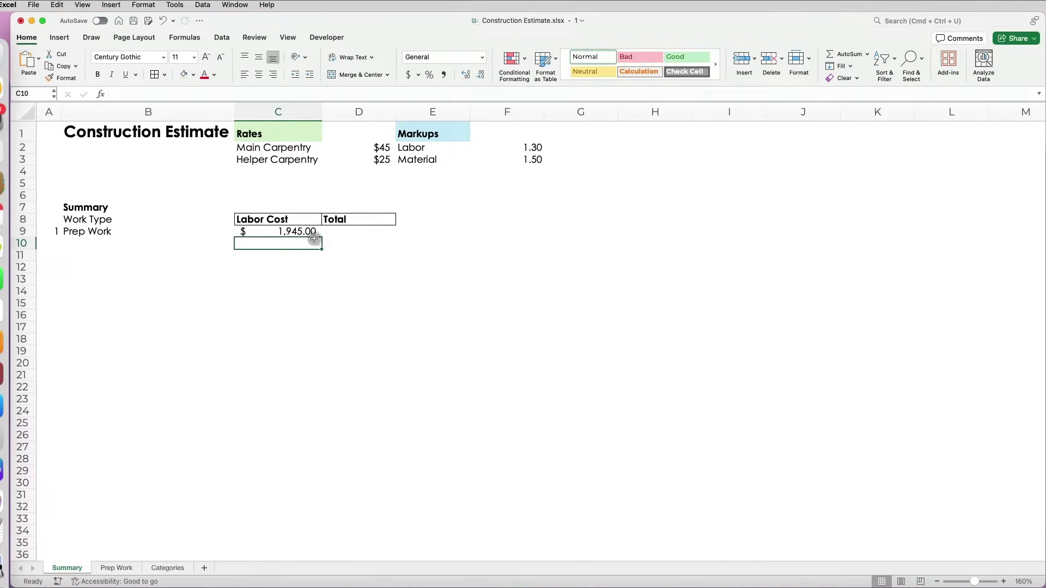
{"action": "left_click", "coordinate": [309, 233]}
Step: Link Summary D9 to Prep Work's grand total with ='Prep Work'!$I$34
{"action": "left_click_drag", "start_coordinate": [320, 238], "coordinate": [370, 231]}
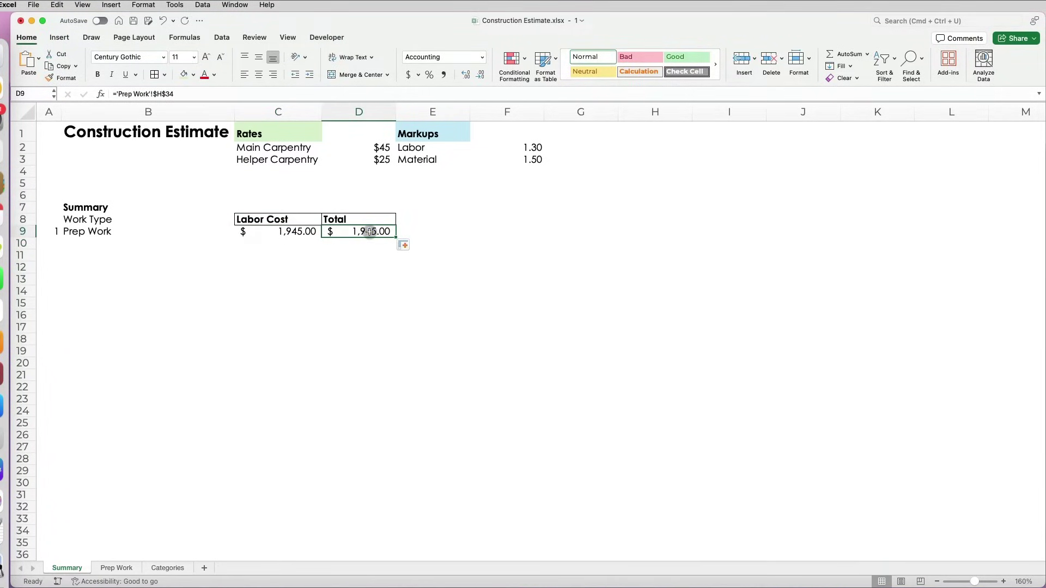
{"action": "type", "text": "="}
{"action": "key", "text": "super+grave"}
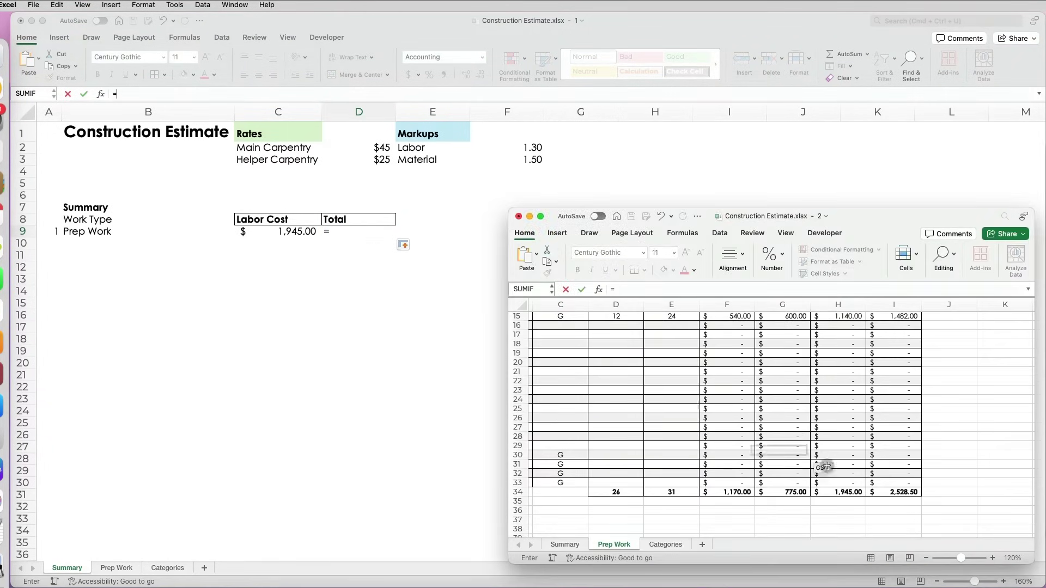
{"action": "left_click", "coordinate": [897, 492]}
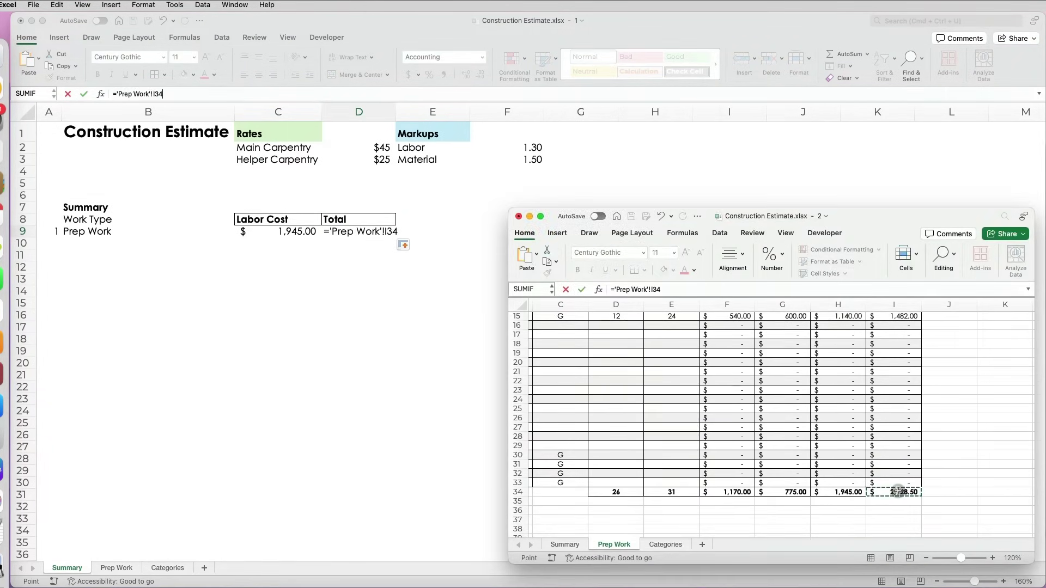
{"action": "key", "text": "F4"}
{"action": "key", "text": "Return"}
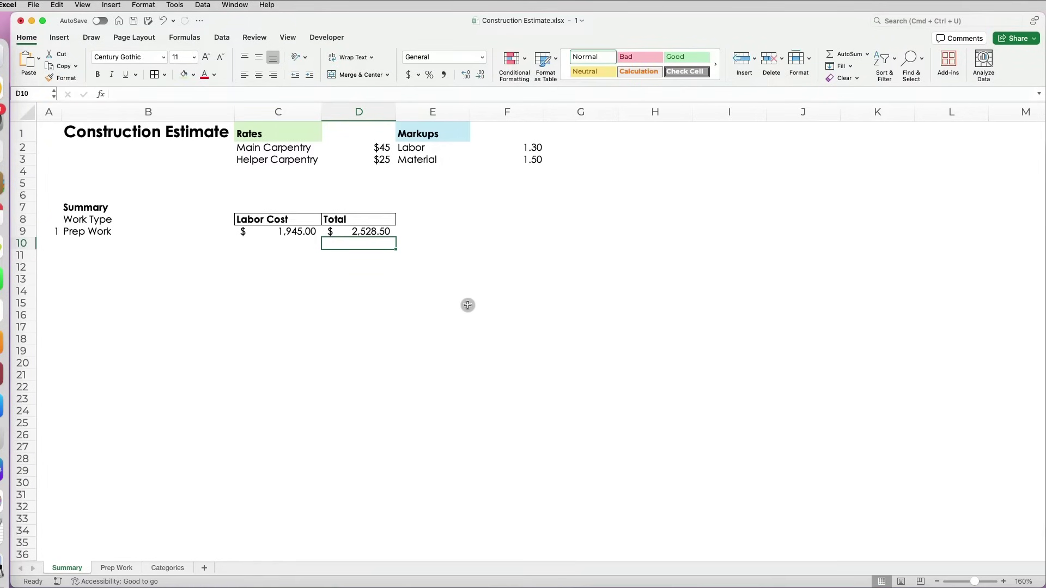
{"action": "key", "text": "super+grave"}
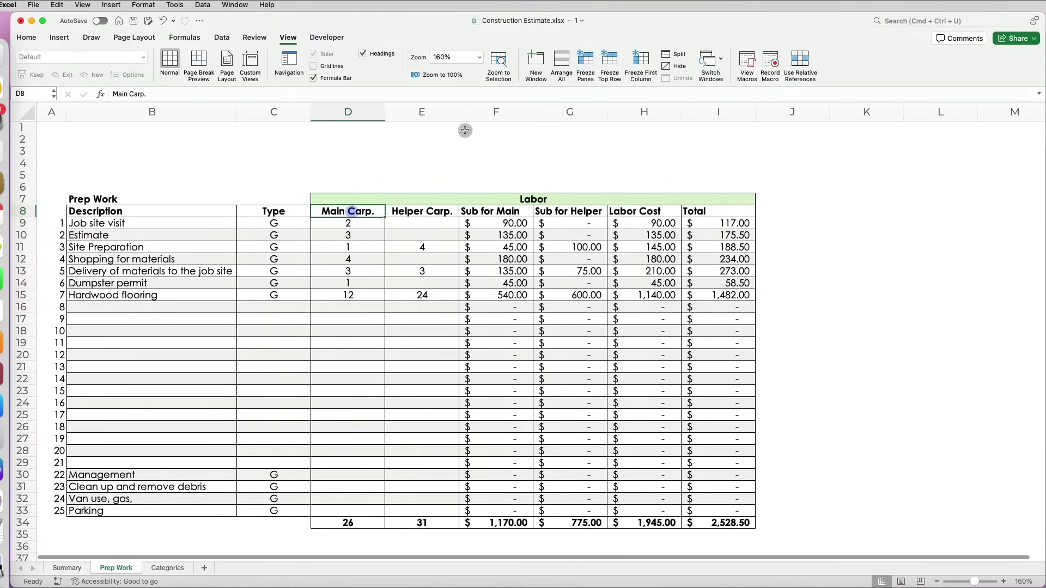
Step: Freeze the description columns and header rows on Prep Work
{"action": "left_click", "coordinate": [580, 71]}
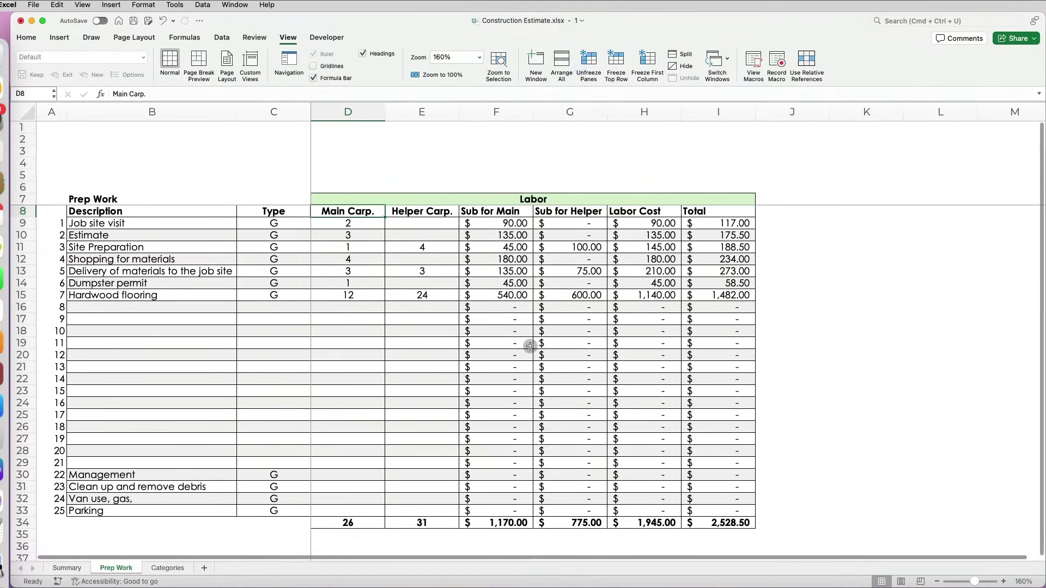
{"action": "scroll", "coordinate": [532, 343], "scroll_direction": "right", "scroll_amount": 3}
{"action": "scroll", "coordinate": [532, 343], "scroll_direction": "right", "scroll_amount": 3}
{"action": "scroll", "coordinate": [531, 346], "scroll_direction": "right", "scroll_amount": 3}
{"action": "scroll", "coordinate": [530, 346], "scroll_direction": "right", "scroll_amount": 2}
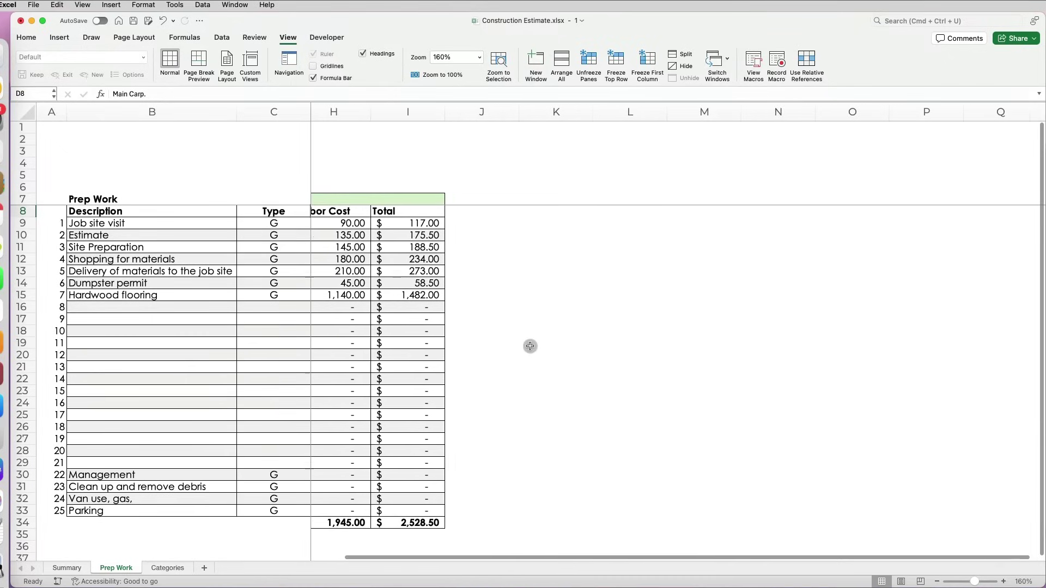
{"action": "scroll", "coordinate": [530, 346], "scroll_direction": "right", "scroll_amount": 1}
{"action": "scroll", "coordinate": [530, 346], "scroll_direction": "right", "scroll_amount": 2}
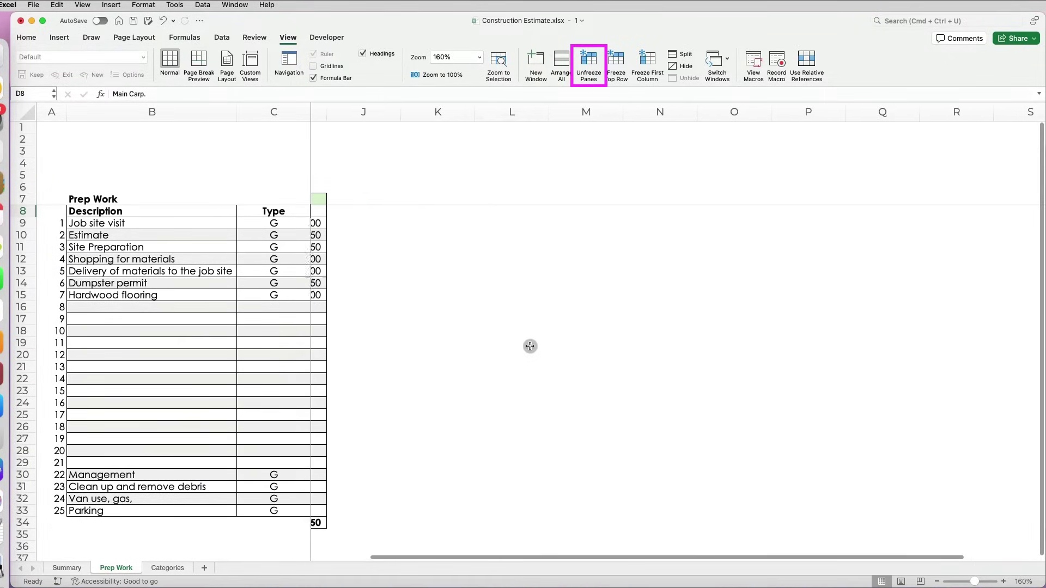
Step: Add Material and Total headings beside the labor Total column
{"action": "left_click", "coordinate": [347, 212]}
{"action": "type", "text": "Mat"}
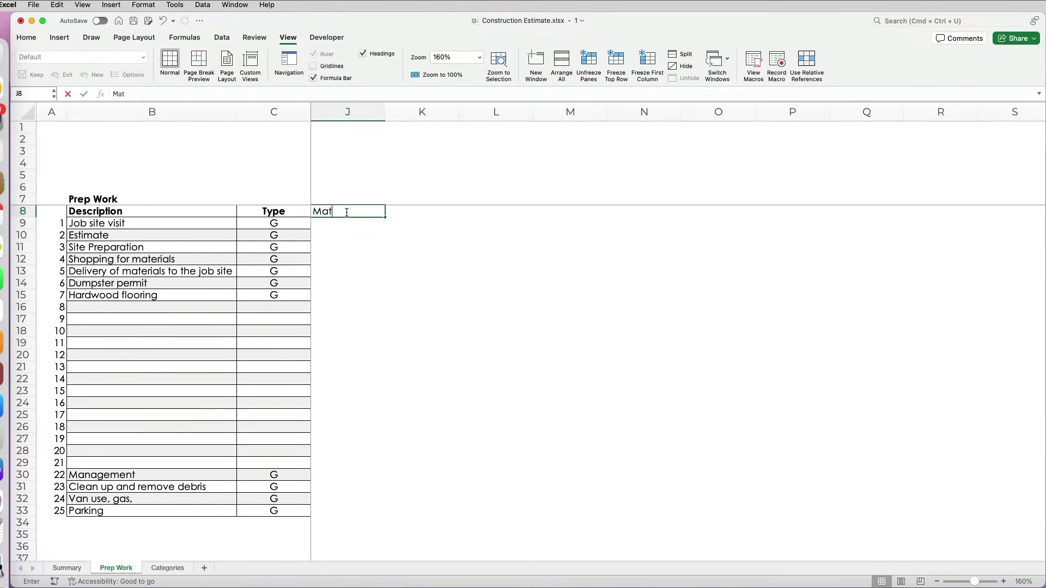
{"action": "type", "text": "erial"}
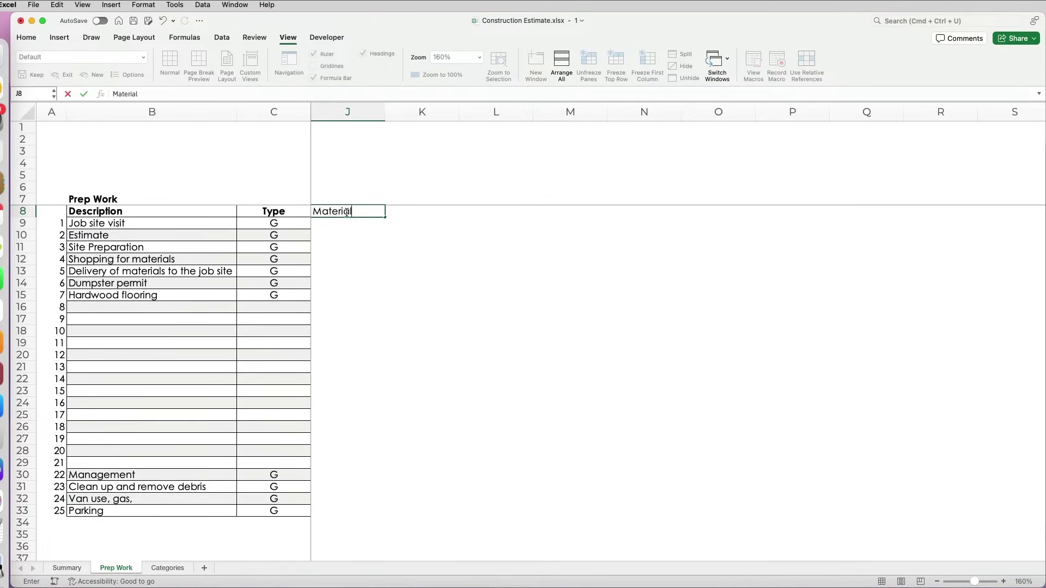
{"action": "key", "text": "Tab"}
{"action": "type", "text": "Total"}
{"action": "key", "text": "Return"}
Step: Enter material costs of $250, $25 and $55 in the Material column
{"action": "type", "text": "$100"}
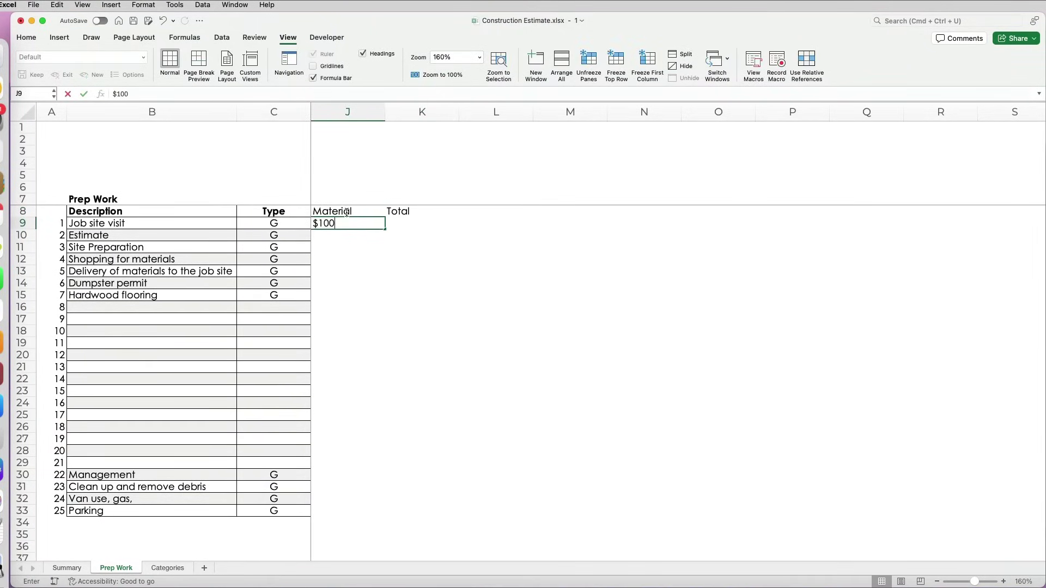
{"action": "key", "text": "Return"}
{"action": "key", "text": "Return"}
{"action": "type", "text": "$250"}
{"action": "key", "text": "Return"}
{"action": "type", "text": "$25"}
{"action": "key", "text": "Return"}
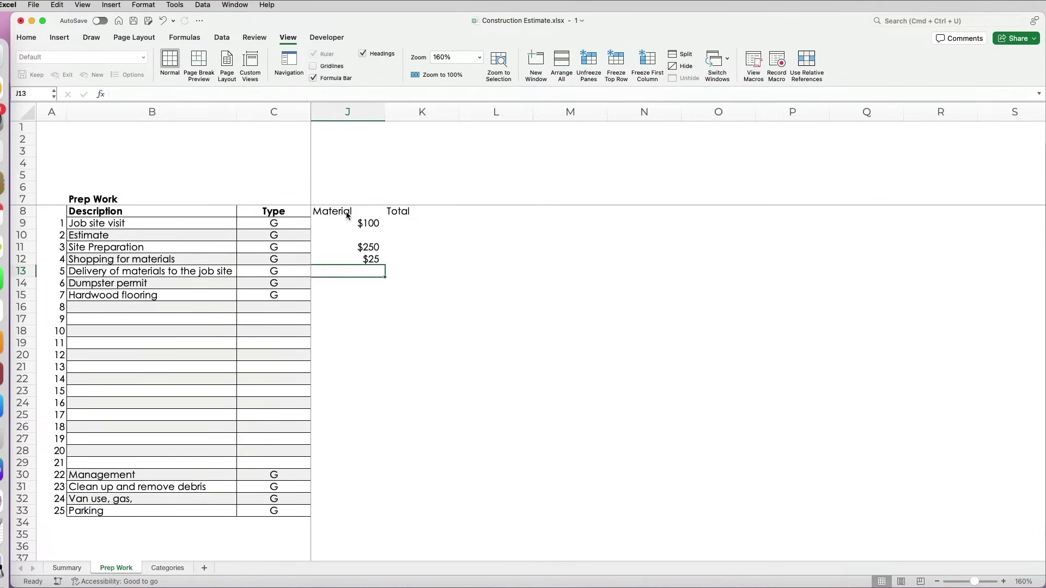
{"action": "type", "text": "$55"}
{"action": "key", "text": "Return"}
Step: Copy the labor Total column's formatting onto the Material and Total columns
{"action": "left_click_drag", "start_coordinate": [439, 211], "coordinate": [456, 519]}
{"action": "left_click", "coordinate": [55, 78]}
{"action": "left_click_drag", "start_coordinate": [513, 211], "coordinate": [631, 485]}
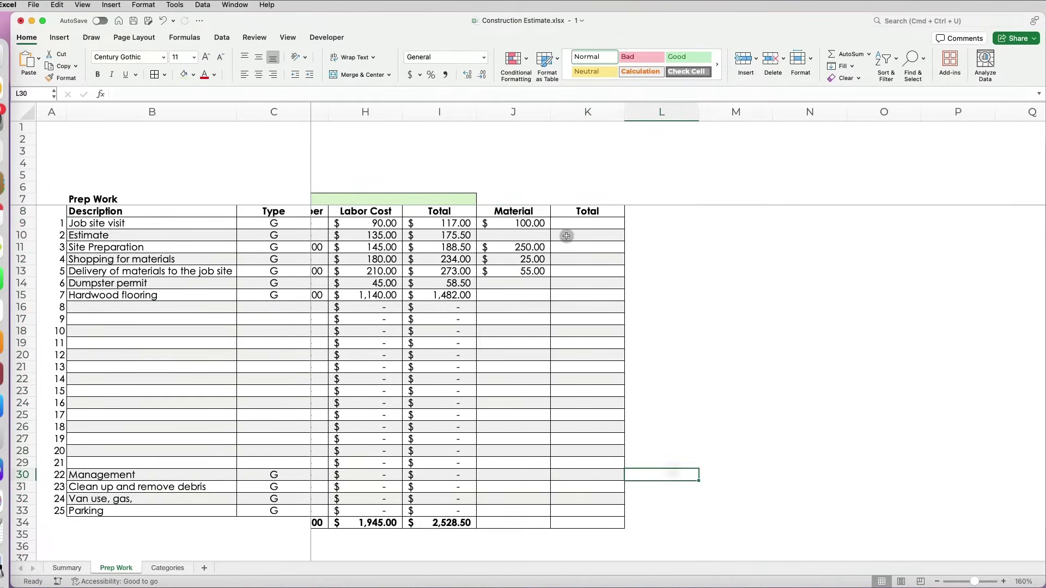
Step: Enter =J9*Summary!F3 in K9 and fill it down the material Total column
{"action": "left_click", "coordinate": [608, 224]}
{"action": "type", "text": "="}
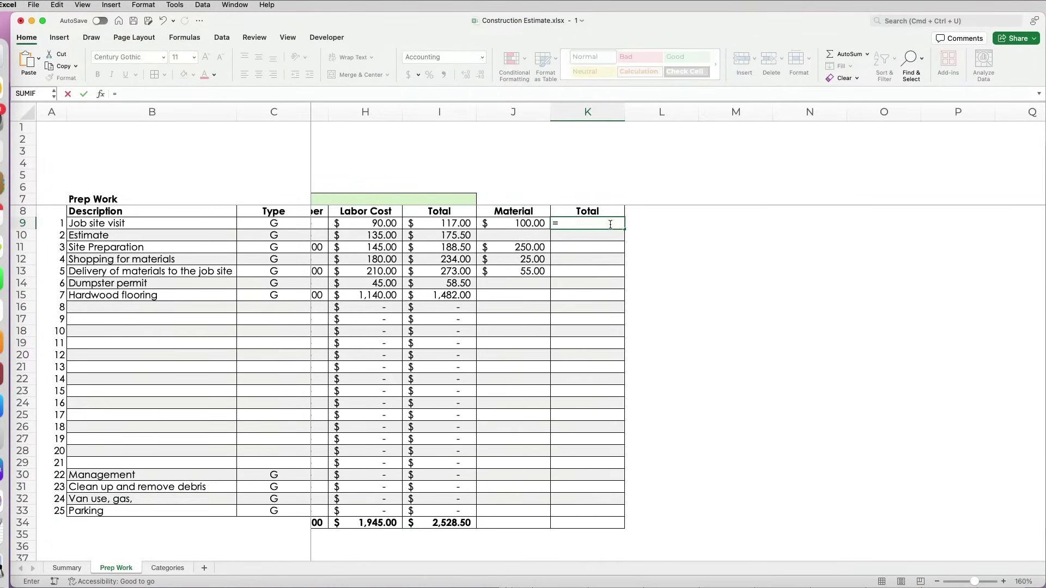
{"action": "left_click", "coordinate": [521, 225]}
{"action": "type", "text": "*"}
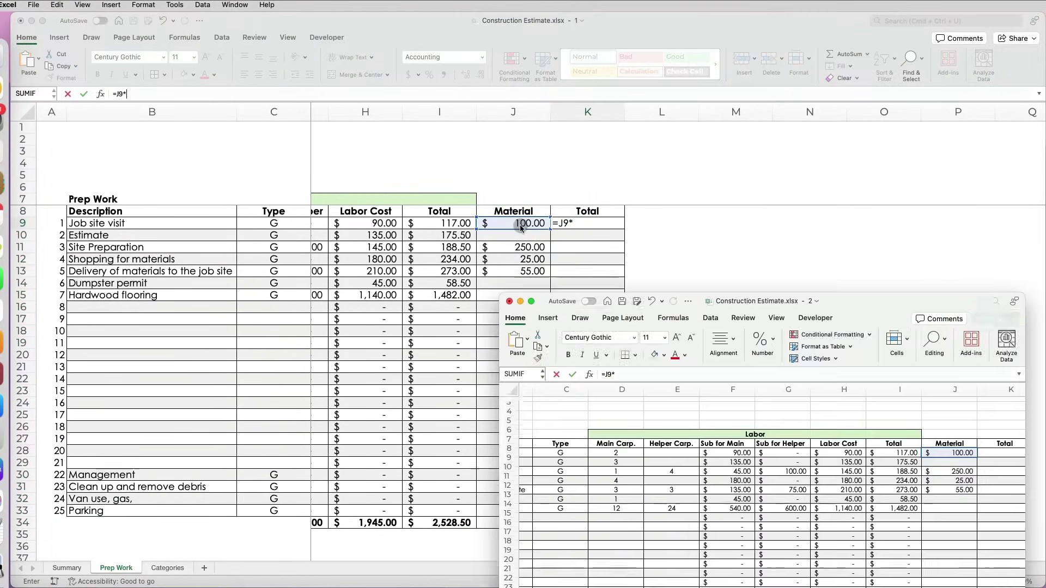
{"action": "key", "text": "ctrl+Page_Up"}
{"action": "scroll", "coordinate": [871, 486], "scroll_direction": "right", "scroll_amount": 3}
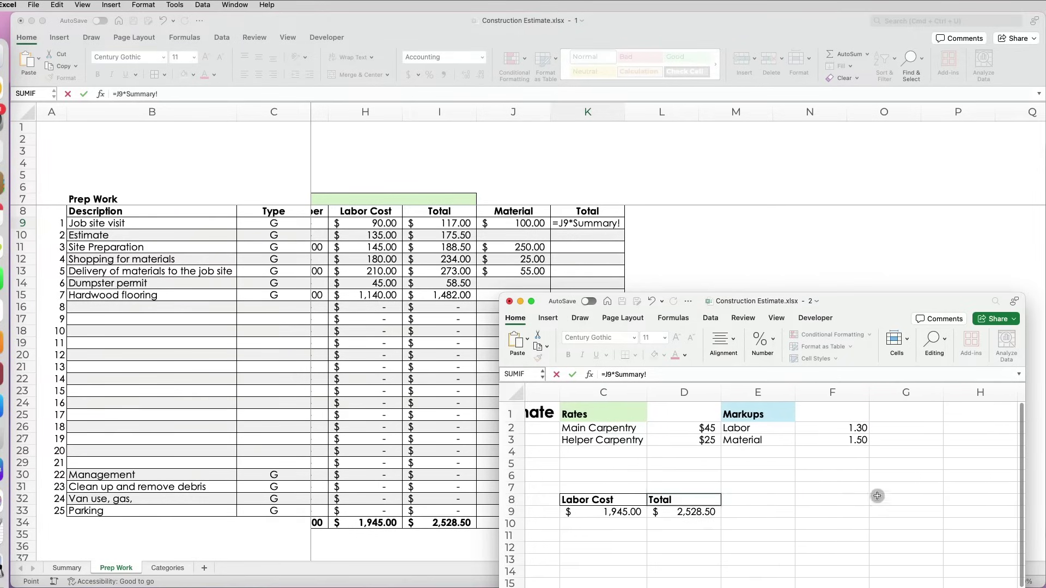
{"action": "left_click", "coordinate": [845, 443]}
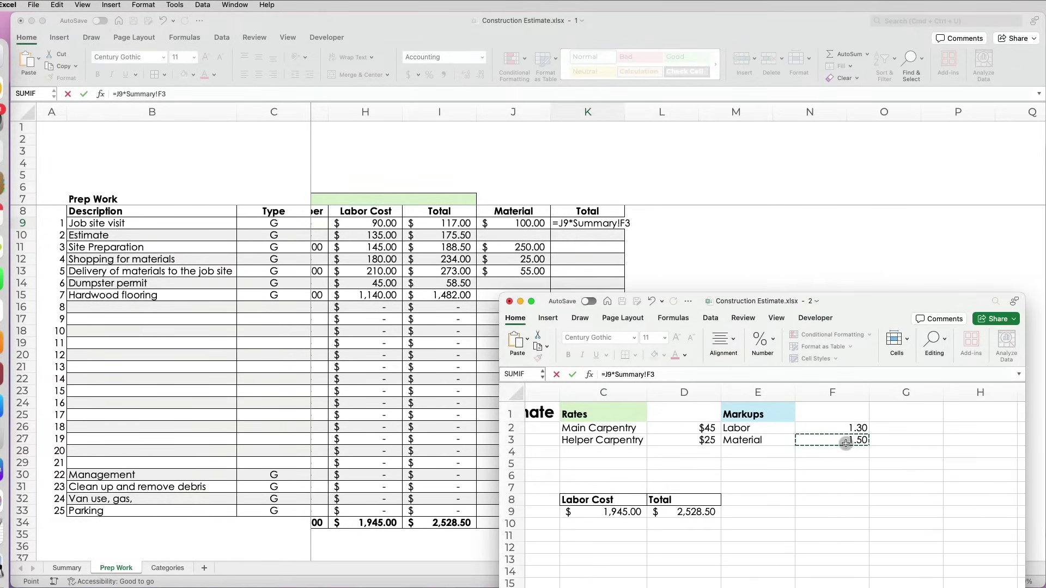
{"action": "key", "text": "Return"}
{"action": "left_click", "coordinate": [610, 224]}
{"action": "double_click", "coordinate": [623, 229]}
{"action": "left_click", "coordinate": [665, 258]}
Step: Extend the row-34 totals across to the Material and Total columns
{"action": "left_click", "coordinate": [519, 111]}
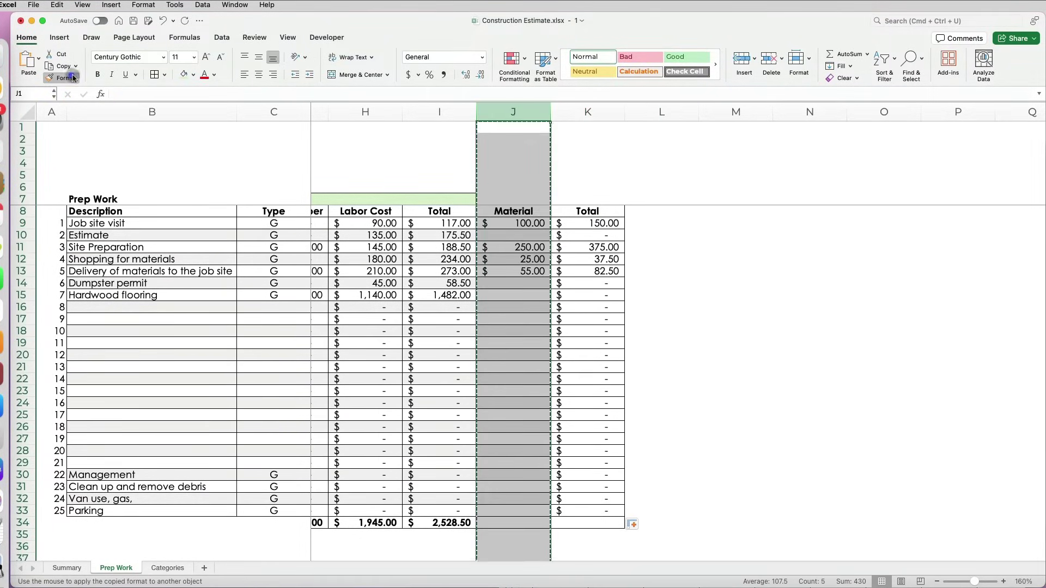
{"action": "left_click", "coordinate": [587, 112]}
{"action": "left_click", "coordinate": [728, 335]}
{"action": "left_click", "coordinate": [462, 523]}
{"action": "left_click_drag", "start_coordinate": [476, 528], "coordinate": [621, 525]}
Step: Shade the Material and Total headers salmon
{"action": "left_click", "coordinate": [498, 211]}
{"action": "left_click_drag", "start_coordinate": [498, 212], "coordinate": [587, 212]}
{"action": "left_click", "coordinate": [193, 74]}
{"action": "left_click", "coordinate": [236, 134]}
Step: Add a bold 'Total to Customer' header in L8 and widen column L
{"action": "left_click", "coordinate": [650, 211]}
{"action": "type", "text": "Total to Custom"}
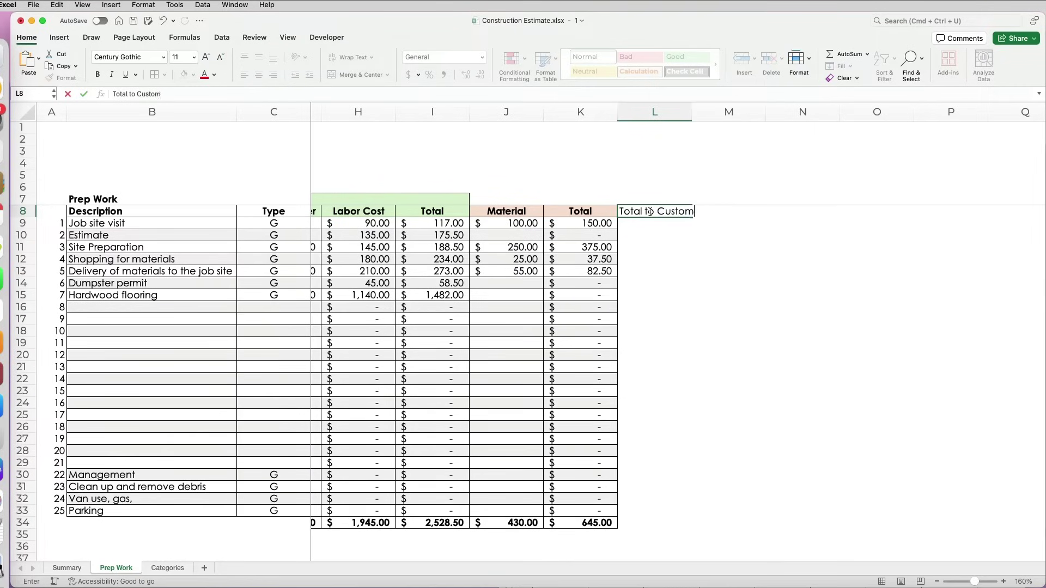
{"action": "type", "text": "r"}
{"action": "key", "text": "Return"}
{"action": "left_click_drag", "start_coordinate": [692, 112], "coordinate": [707, 112]}
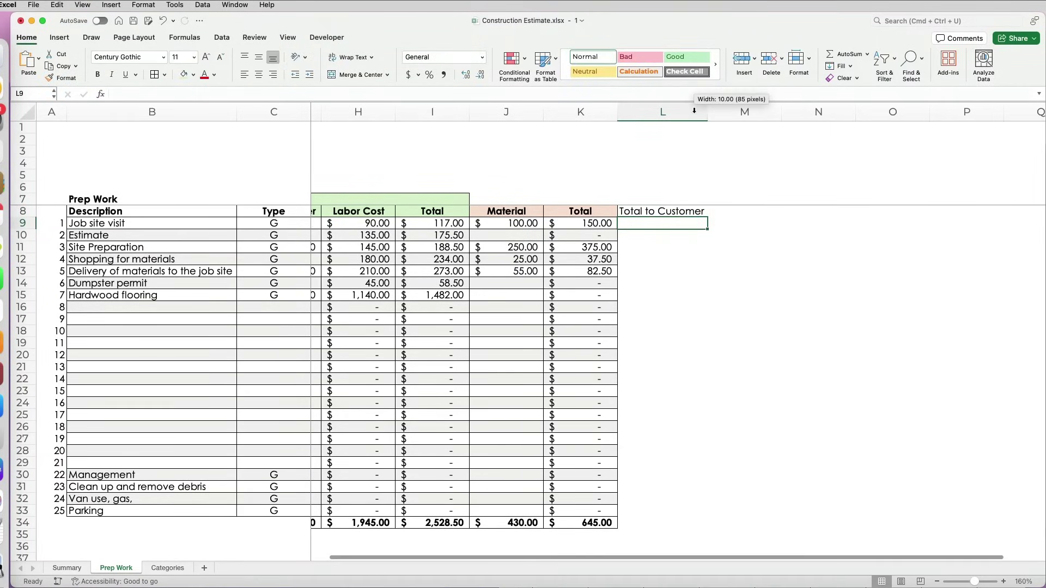
{"action": "left_click", "coordinate": [676, 212]}
{"action": "key", "text": "super+b"}
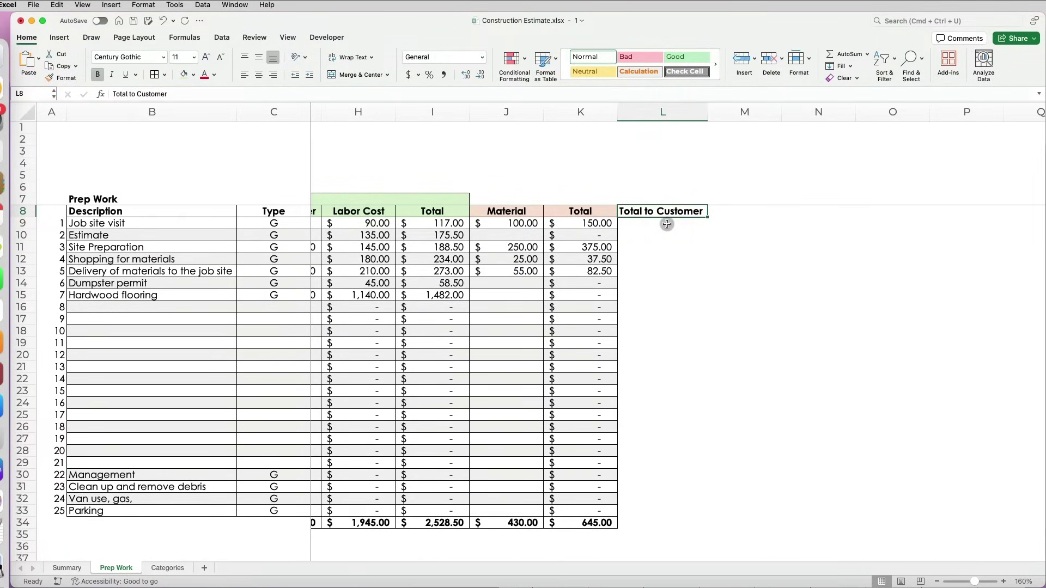
Step: Enter =I9+K9 in L9 and fill it down the column
{"action": "left_click", "coordinate": [667, 224]}
{"action": "type", "text": "="}
{"action": "left_click", "coordinate": [451, 223]}
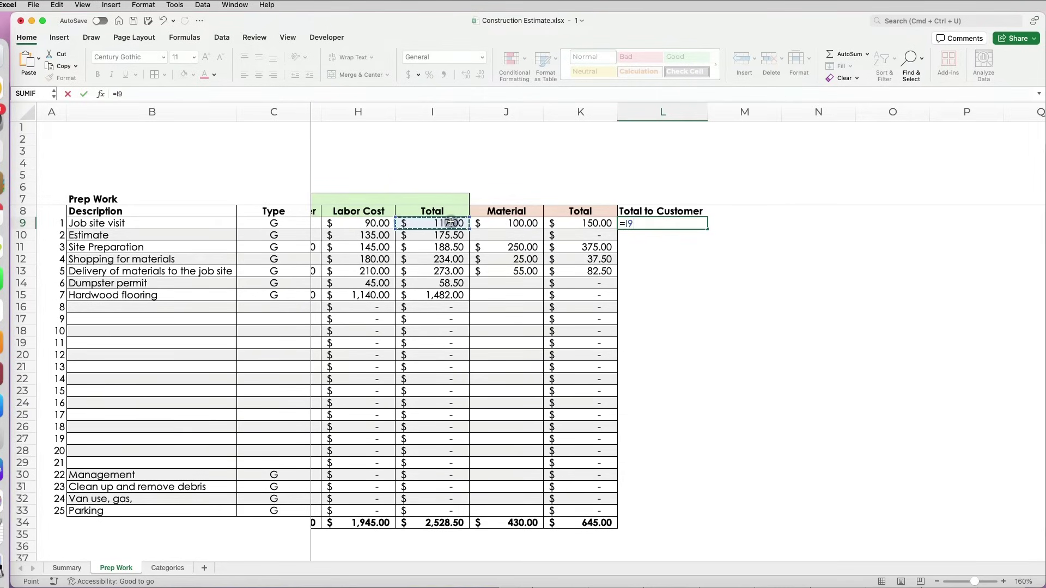
{"action": "type", "text": "+"}
{"action": "left_click", "coordinate": [563, 223]}
{"action": "key", "text": "Return"}
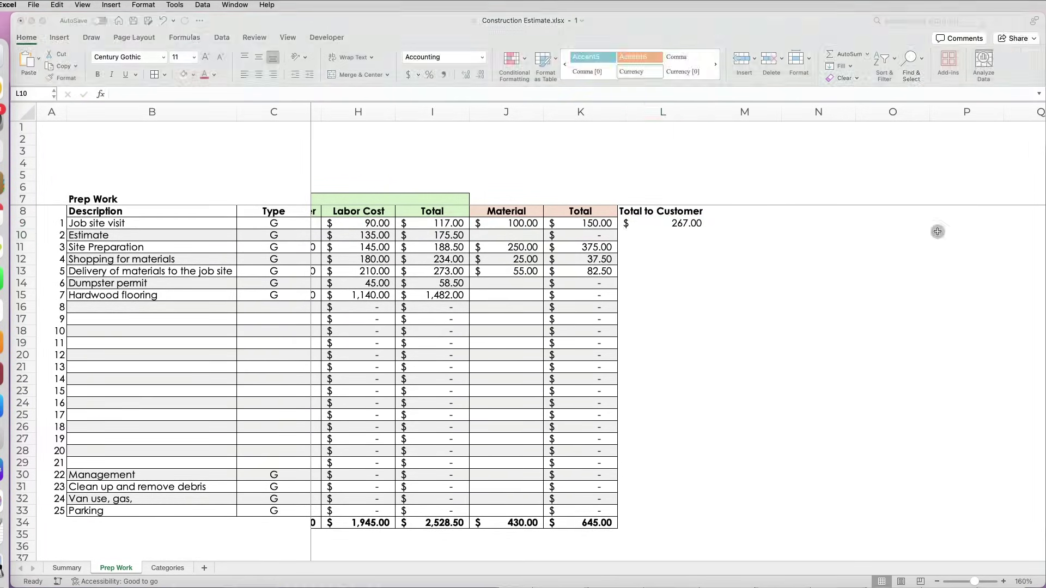
{"action": "double_click", "coordinate": [707, 229]}
Step: Add the 3,173.50 customer grand total in L34 and select the three new headers
{"action": "left_click", "coordinate": [193, 75]}
{"action": "left_click_drag", "start_coordinate": [581, 223], "coordinate": [594, 524]}
{"action": "left_click_drag", "start_coordinate": [663, 223], "coordinate": [663, 523]}
{"action": "key", "text": "super+shift+t"}
{"action": "left_click", "coordinate": [763, 523]}
{"action": "scroll", "coordinate": [731, 501], "scroll_direction": "left", "scroll_amount": 5}
{"action": "left_click_drag", "start_coordinate": [792, 211], "coordinate": [948, 211]}
Step: Copy the Material, Total and Total to Customer headers to Summary E8:G8, shaded light green, centered, column G autofit
{"action": "key", "text": "super+c"}
{"action": "key", "text": "ctrl+Page_Up"}
{"action": "left_click", "coordinate": [422, 219]}
{"action": "key", "text": "super+v"}
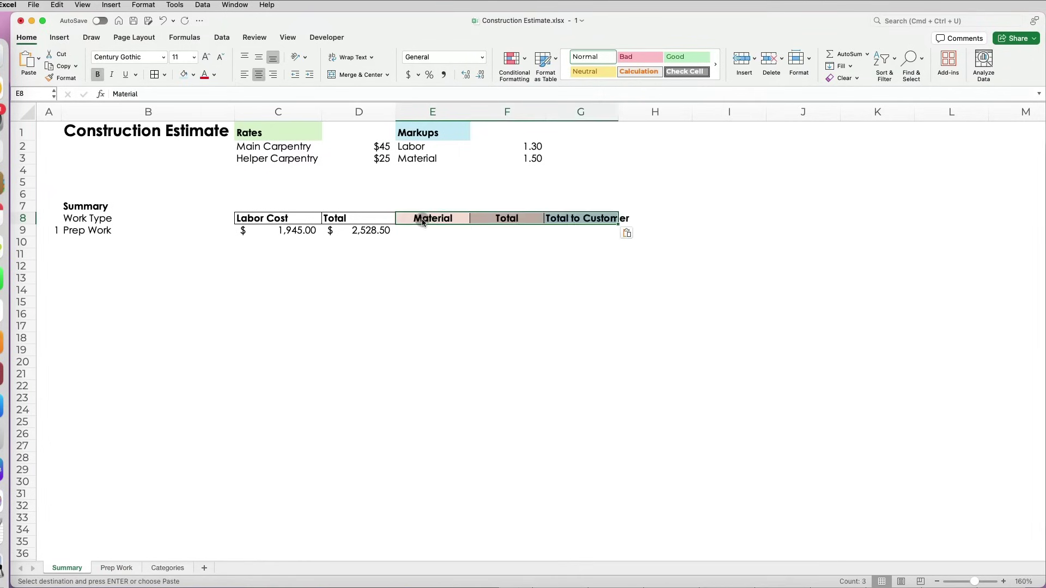
{"action": "left_click_drag", "start_coordinate": [272, 218], "coordinate": [580, 218]}
{"action": "left_click", "coordinate": [193, 74]}
{"action": "left_click", "coordinate": [267, 134]}
{"action": "left_click", "coordinate": [259, 75]}
{"action": "left_click", "coordinate": [641, 239]}
{"action": "left_click", "coordinate": [580, 218]}
{"action": "double_click", "coordinate": [617, 112]}
Step: Link Summary E9 and F9 to Prep Work's material grand total (J34) and Total sum (K34)
{"action": "left_click", "coordinate": [444, 235]}
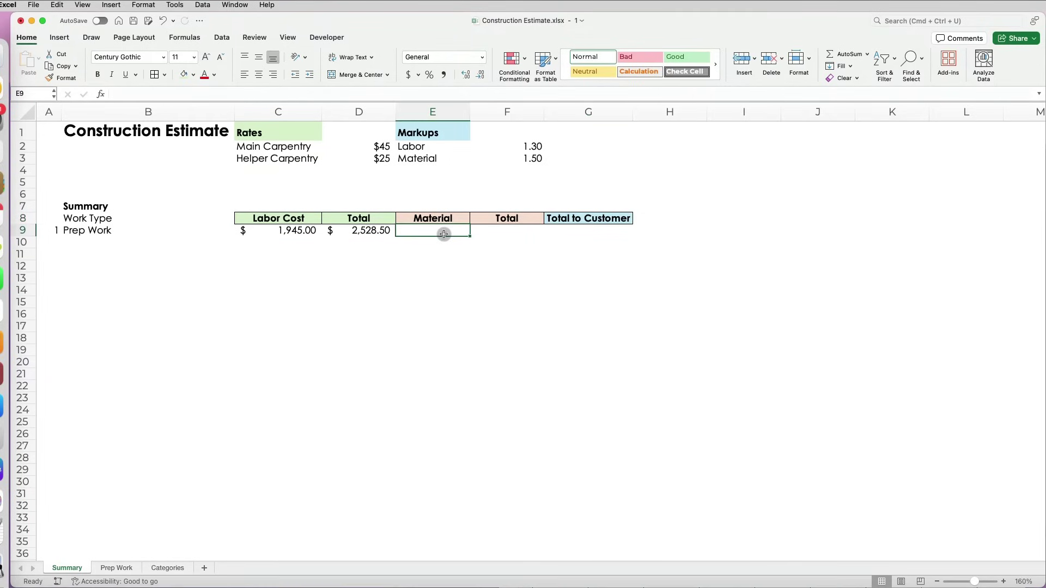
{"action": "type", "text": "="}
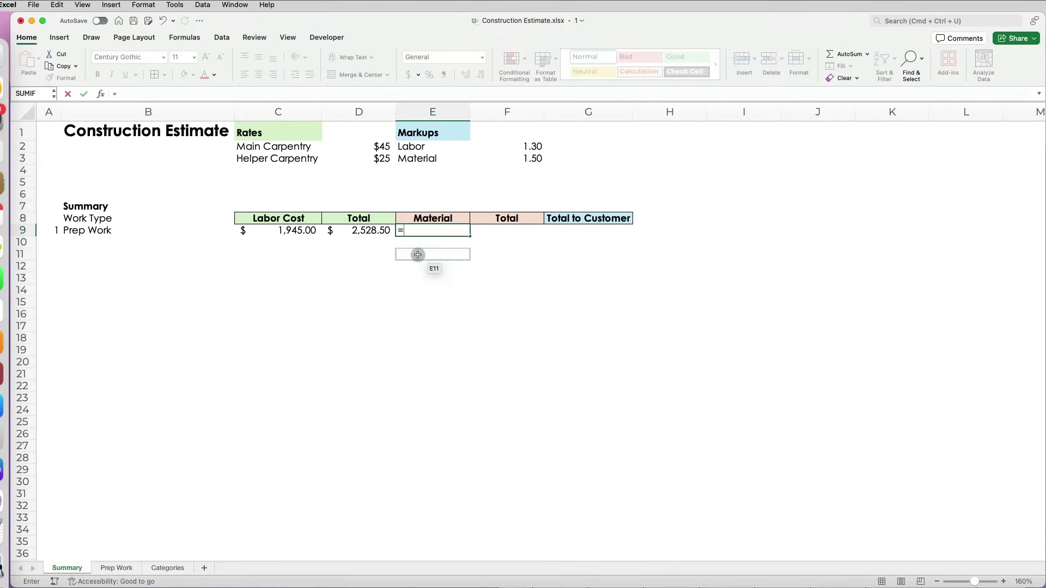
{"action": "key", "text": "super+grave"}
{"action": "left_click", "coordinate": [767, 531]}
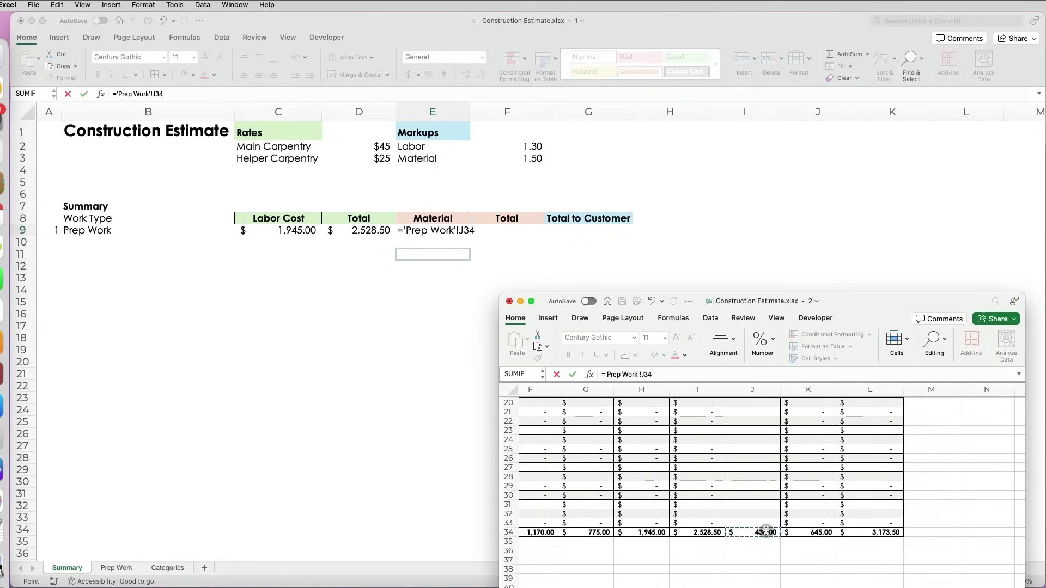
{"action": "key", "text": "Return"}
{"action": "key", "text": "Up"}
{"action": "key", "text": "Right"}
{"action": "type", "text": "="}
{"action": "key", "text": "super+grave"}
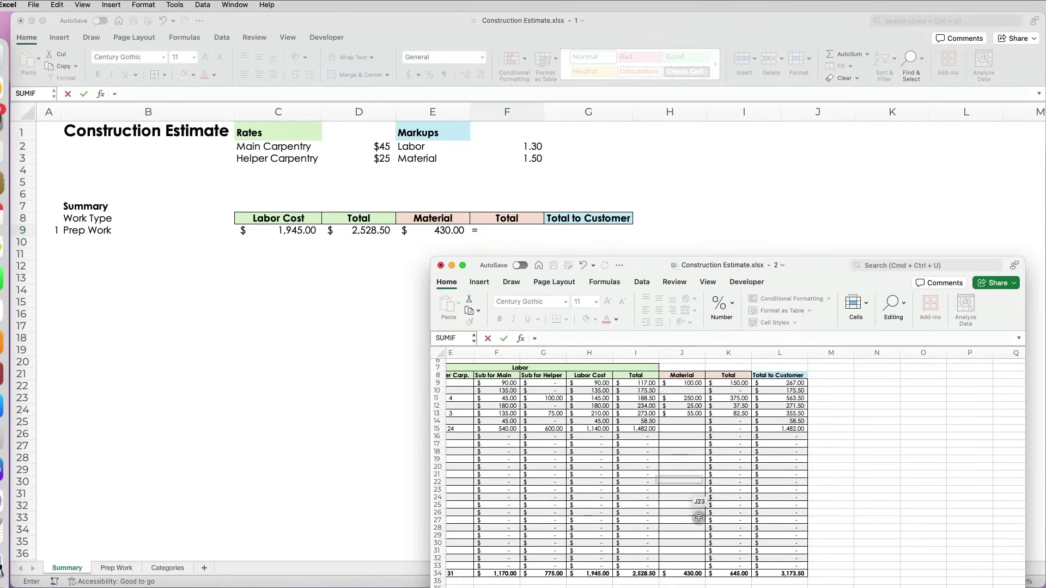
{"action": "left_click", "coordinate": [731, 569]}
{"action": "key", "text": "Return"}
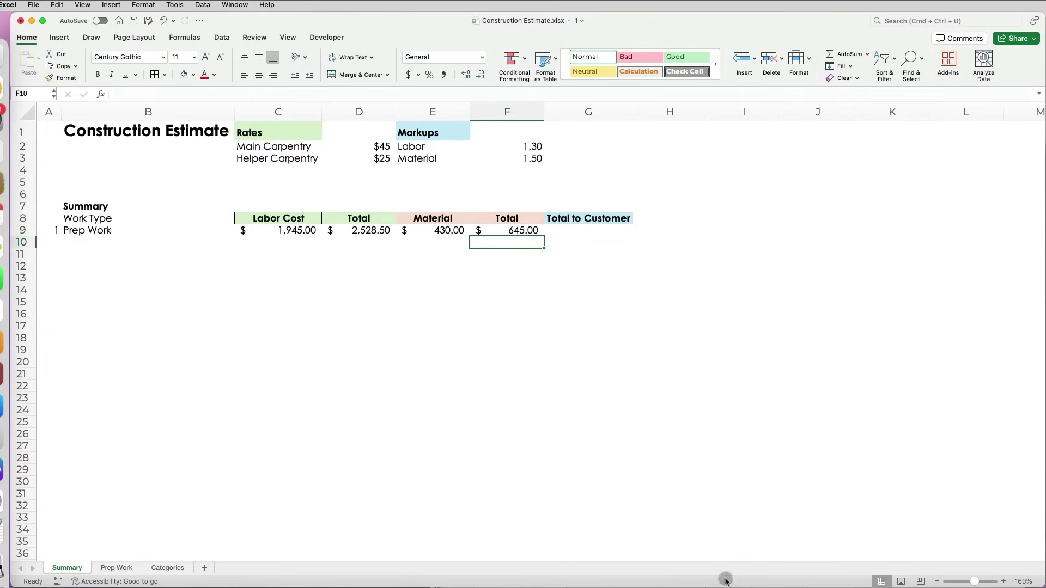
Step: Link Summary G9 to Prep Work's Total to Customer grand total (L34)
{"action": "left_click", "coordinate": [598, 229]}
{"action": "type", "text": "="}
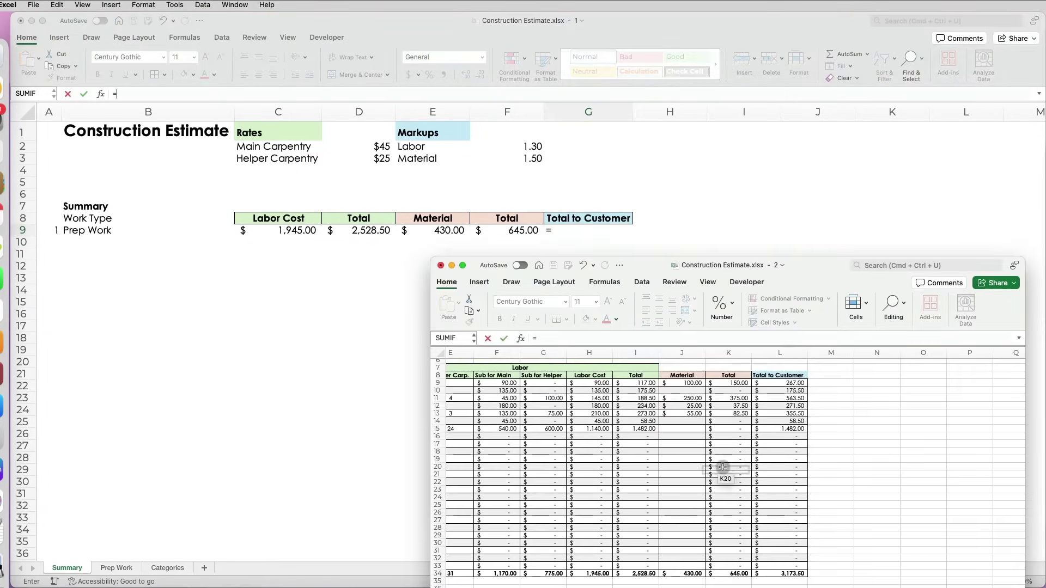
{"action": "key", "text": "super+grave"}
{"action": "left_click", "coordinate": [779, 572]}
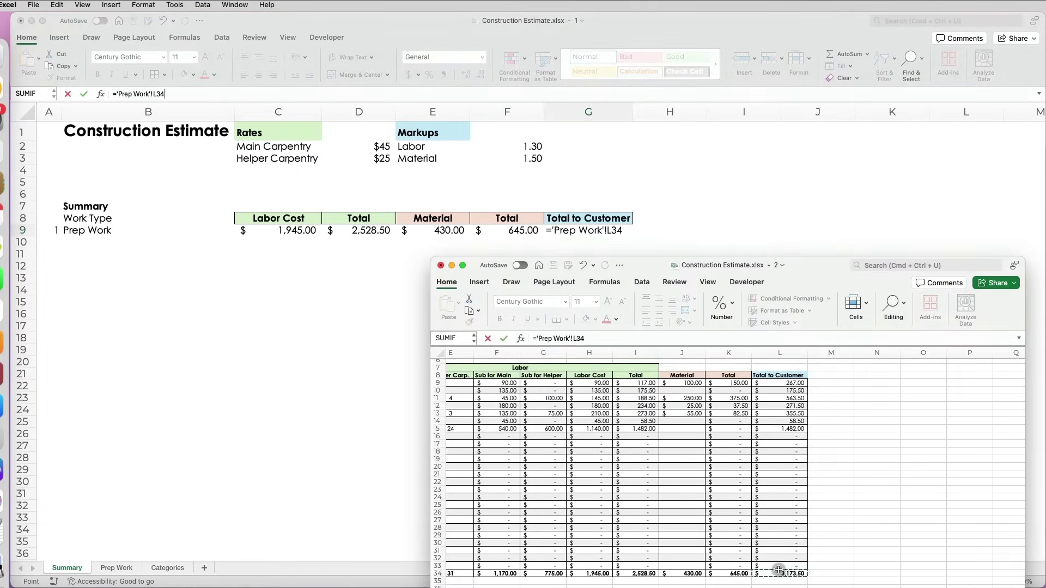
{"action": "key", "text": "Return"}
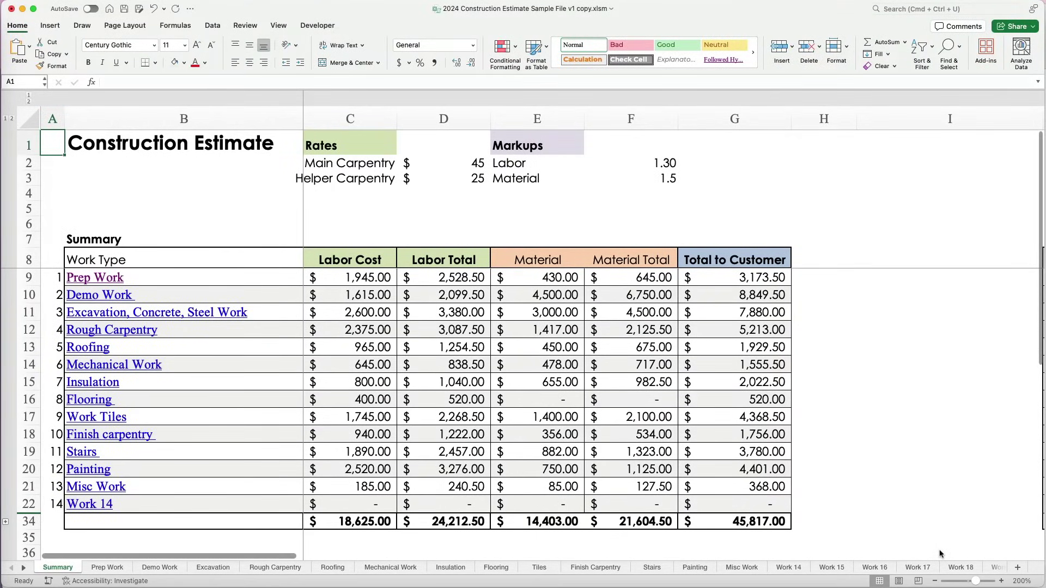
Step: Browse the finished example's Excavation, Rough Carpentry, Roofing and Mechanical Work sheets
{"action": "left_click", "coordinate": [212, 568]}
{"action": "left_click", "coordinate": [275, 567]}
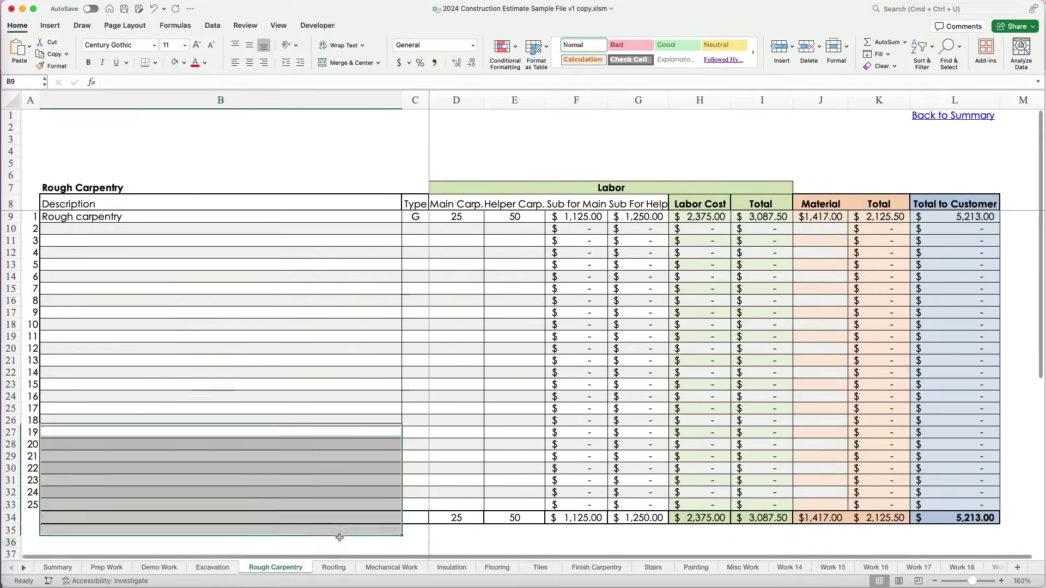
{"action": "left_click", "coordinate": [342, 569]}
{"action": "left_click", "coordinate": [391, 567]}
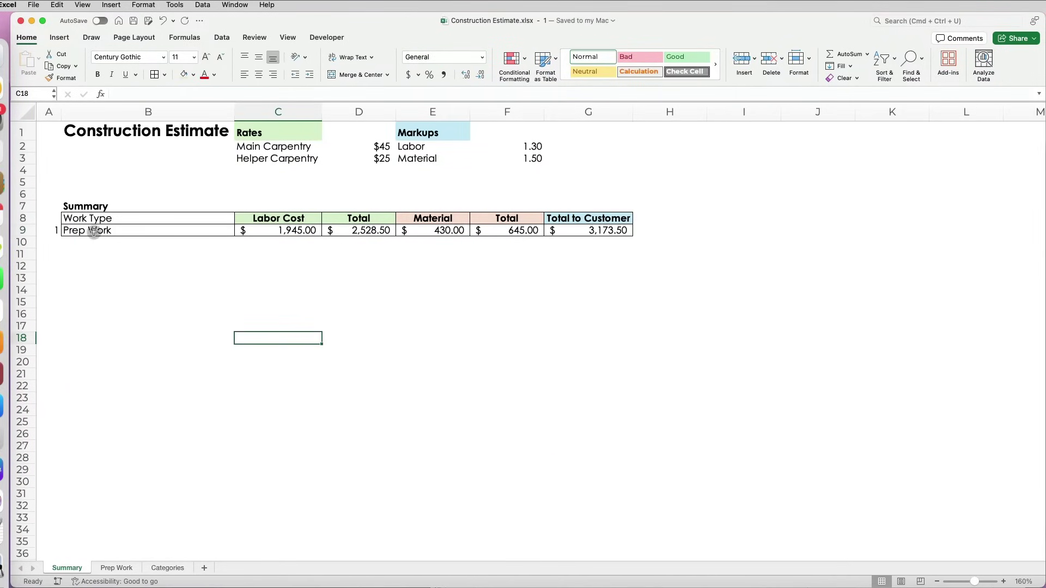
{"action": "left_click", "coordinate": [93, 232]}
Step: Hyperlink the Summary's Prep Work label in B9 to the 'Prep Work' sheet and follow it there
{"action": "right_click", "coordinate": [93, 235]}
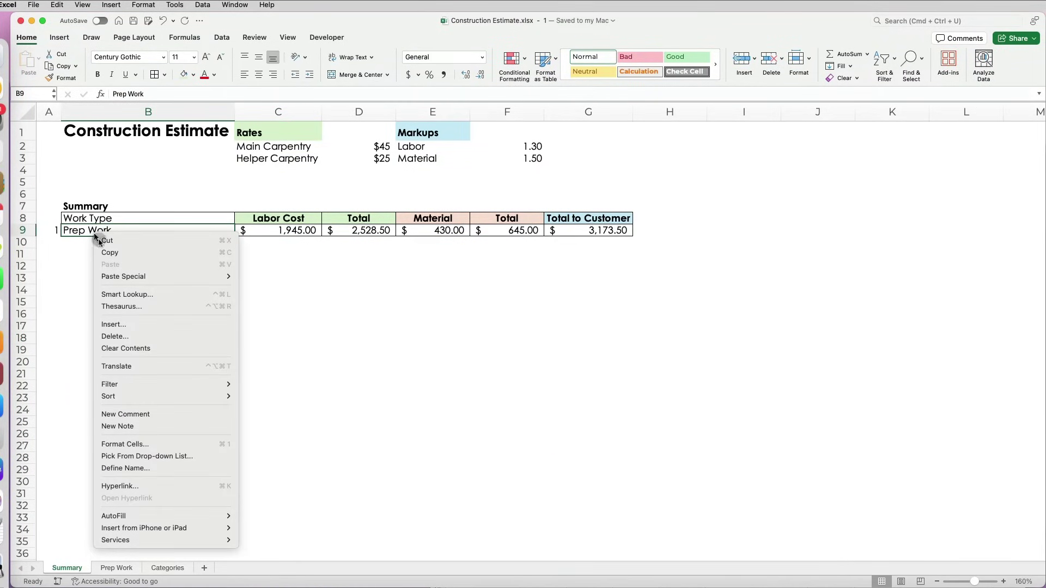
{"action": "left_click", "coordinate": [138, 486]}
{"action": "left_click", "coordinate": [797, 316]}
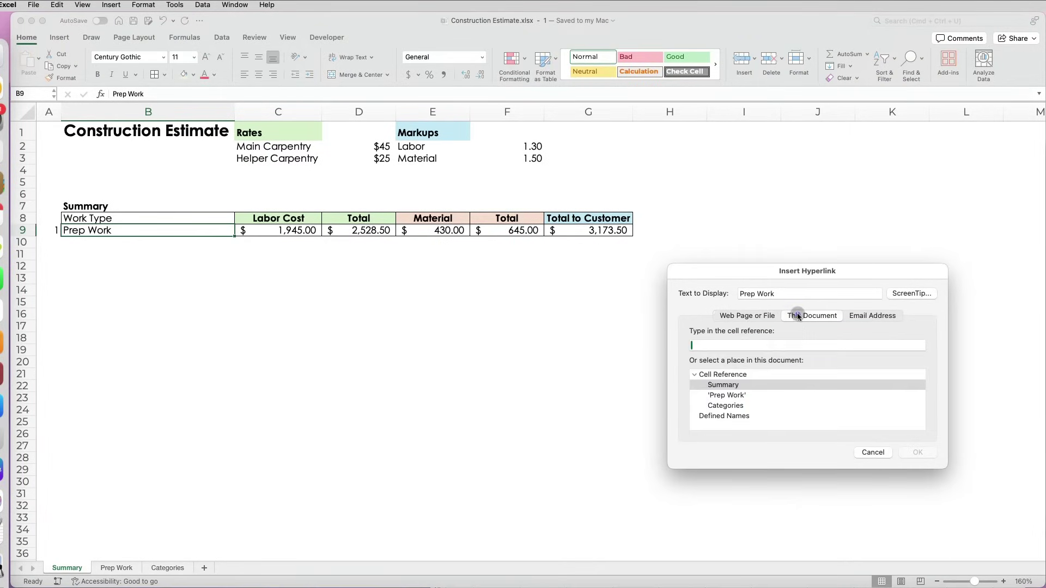
{"action": "left_click", "coordinate": [738, 396]}
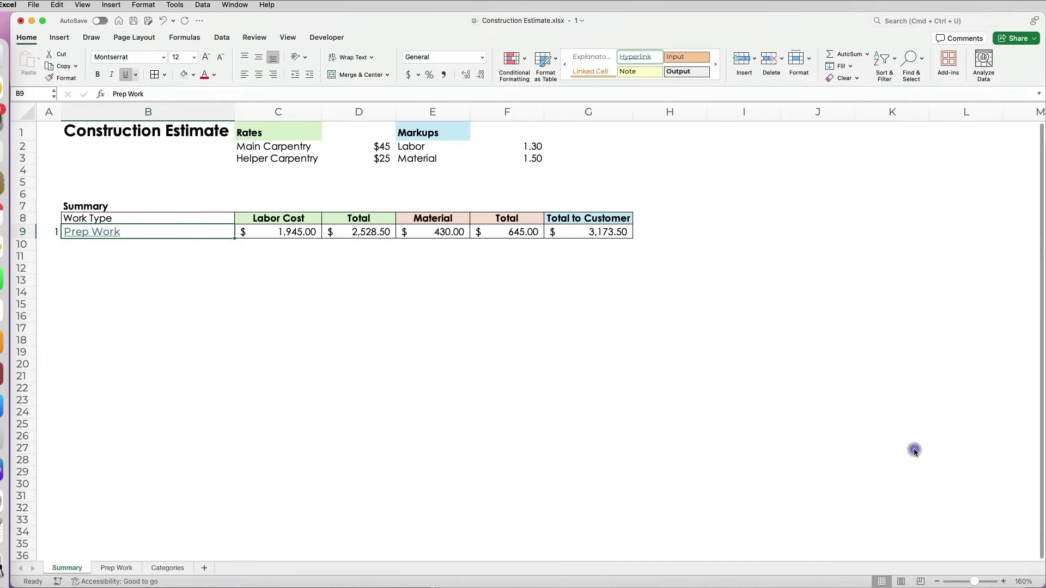
{"action": "left_click", "coordinate": [170, 254]}
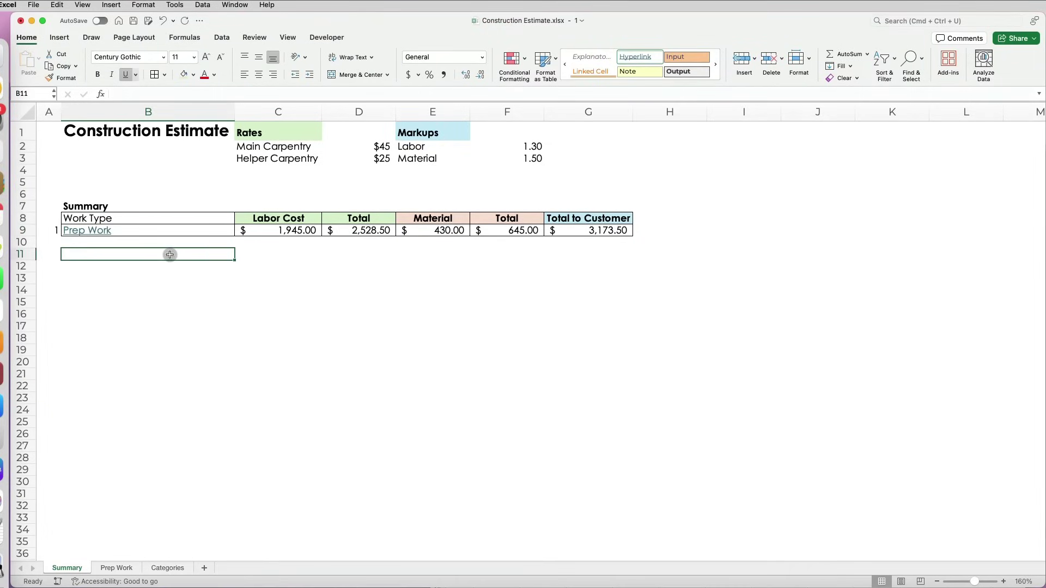
{"action": "left_click", "coordinate": [103, 232]}
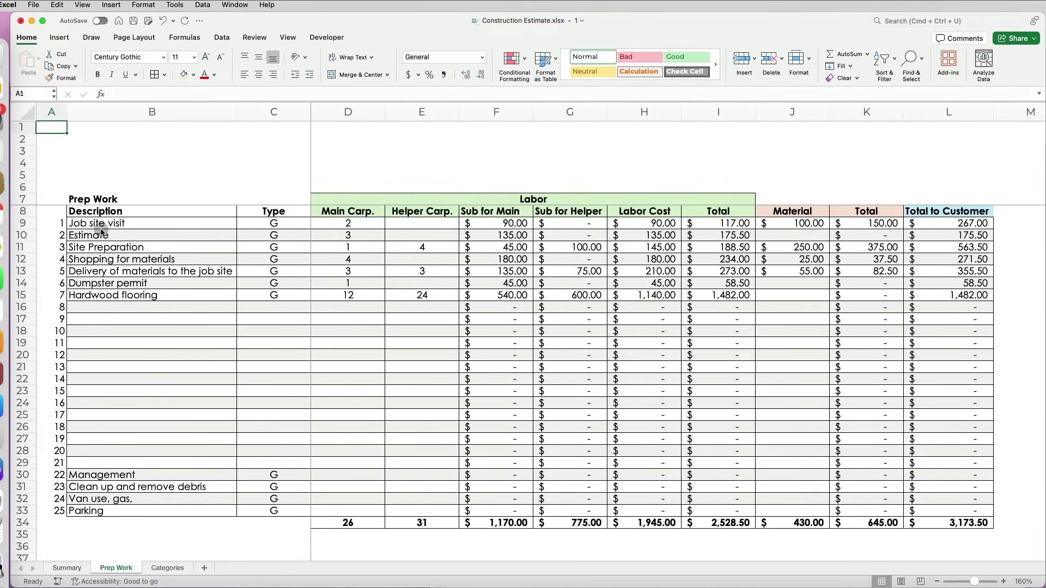
{"action": "left_click", "coordinate": [934, 133]}
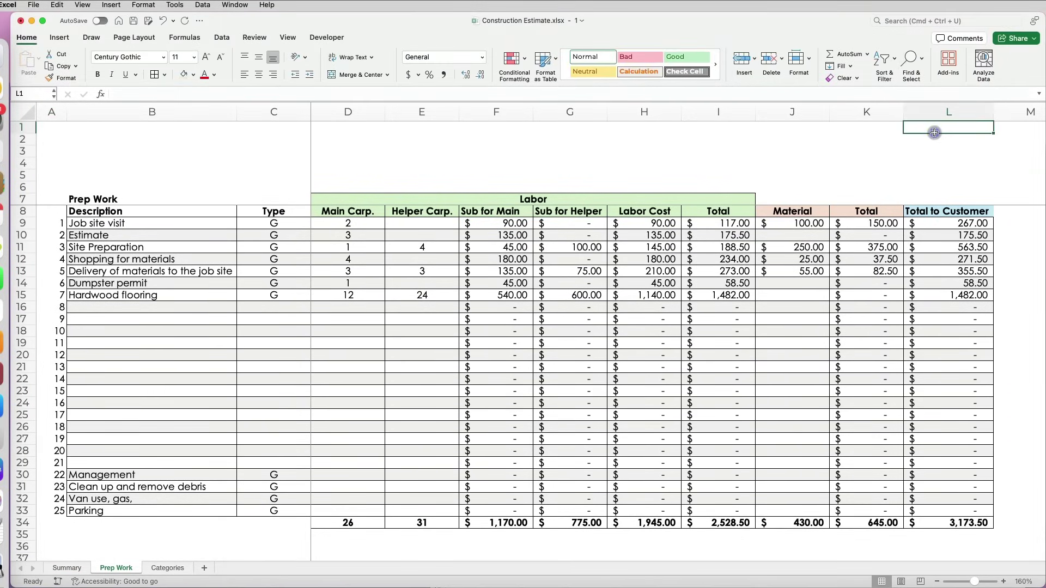
Step: Enter 'Back to Summary' in Prep Work L1 and hyperlink it to the Summary sheet
{"action": "type", "text": "Back t"}
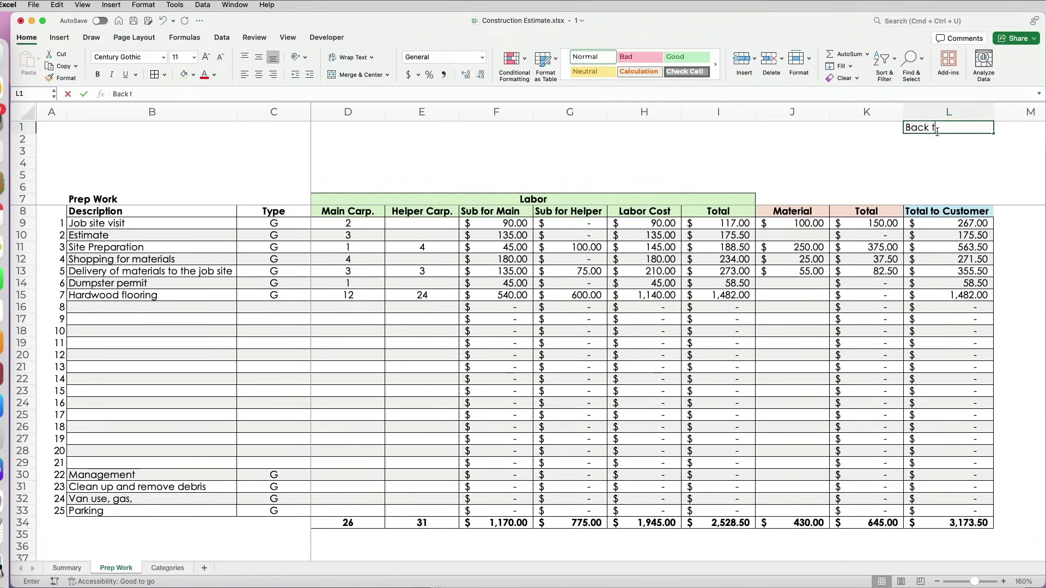
{"action": "type", "text": "o Summary"}
{"action": "key", "text": "Return"}
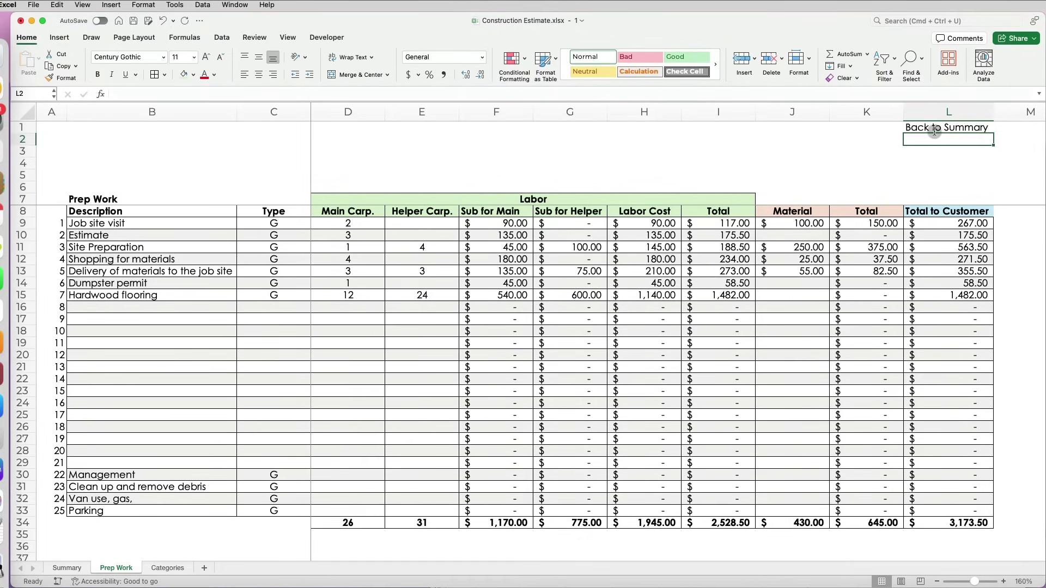
{"action": "left_click", "coordinate": [934, 129]}
{"action": "right_click", "coordinate": [934, 127]}
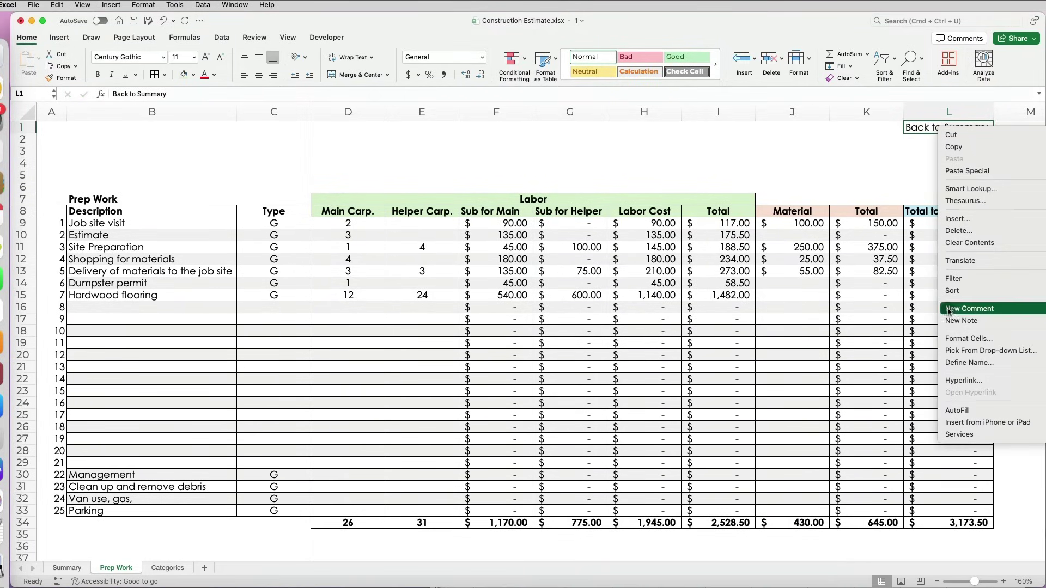
{"action": "left_click", "coordinate": [947, 380]}
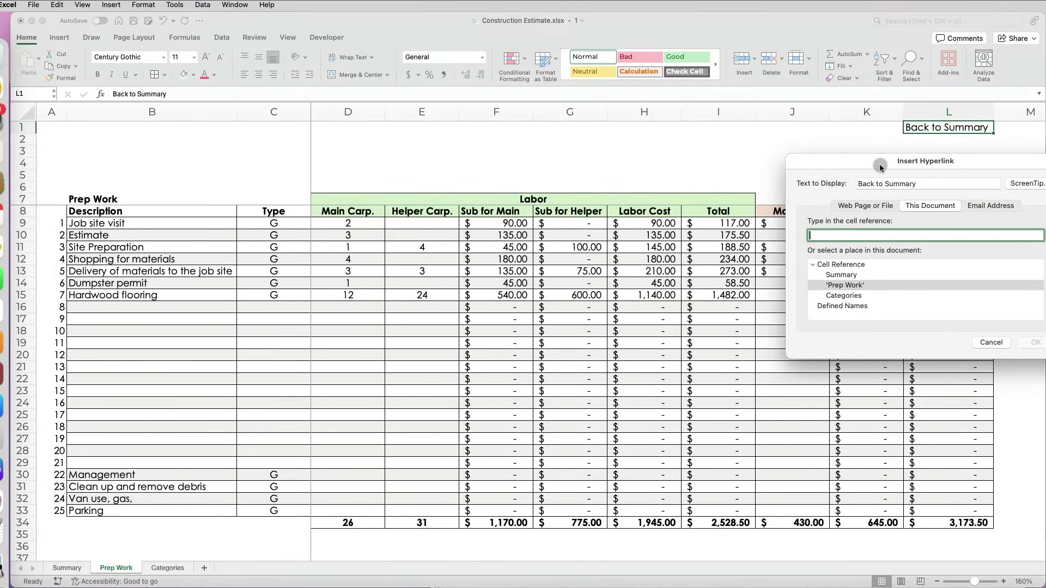
{"action": "left_click_drag", "start_coordinate": [879, 162], "coordinate": [817, 164]}
{"action": "left_click", "coordinate": [780, 276]}
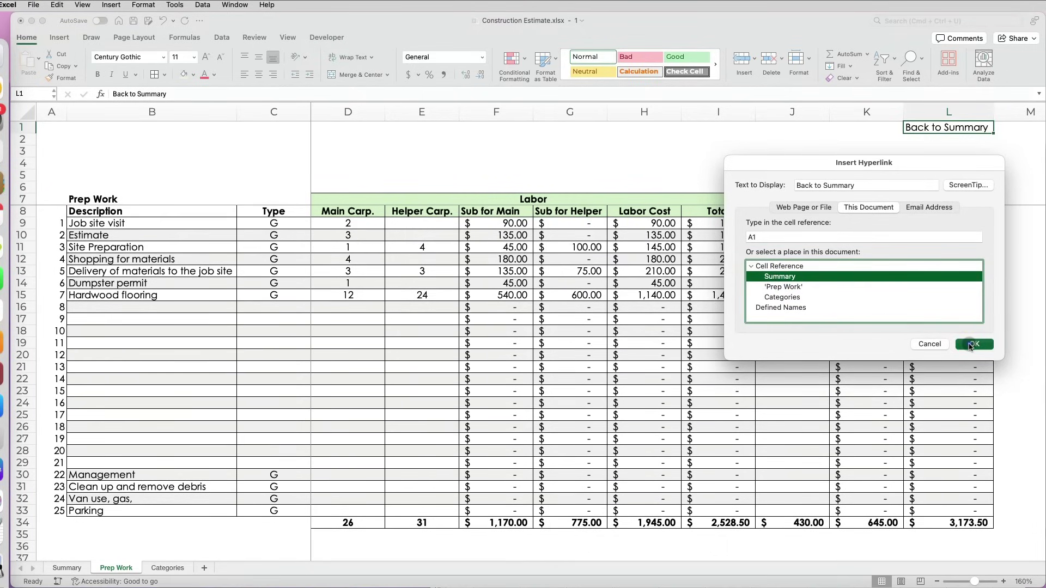
{"action": "left_click", "coordinate": [971, 345]}
Step: Test the Back to Summary and Prep Work links in both directions
{"action": "left_click", "coordinate": [931, 127]}
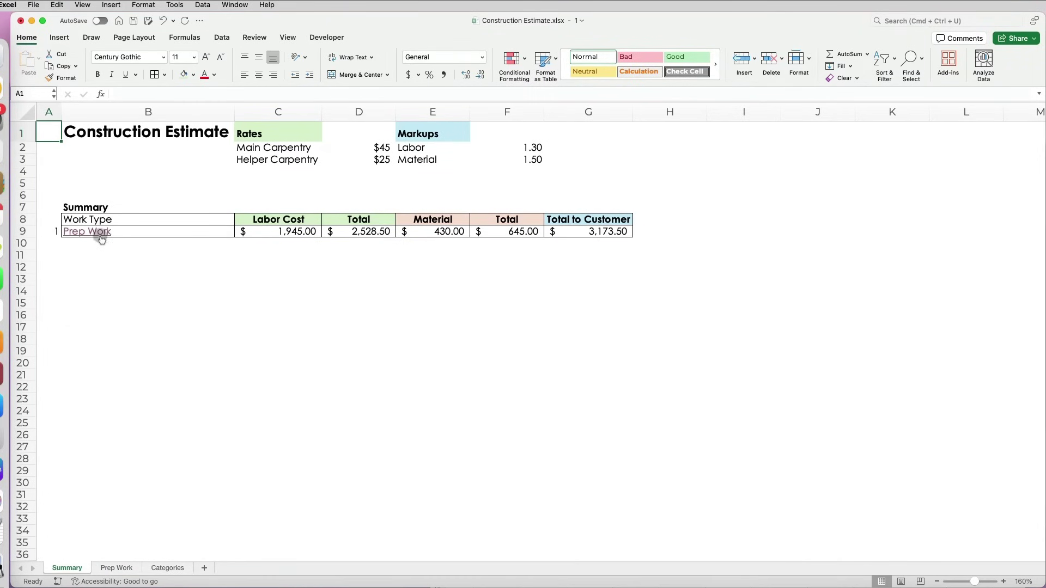
{"action": "left_click", "coordinate": [101, 237]}
{"action": "left_click", "coordinate": [926, 133]}
{"action": "left_click", "coordinate": [636, 327]}
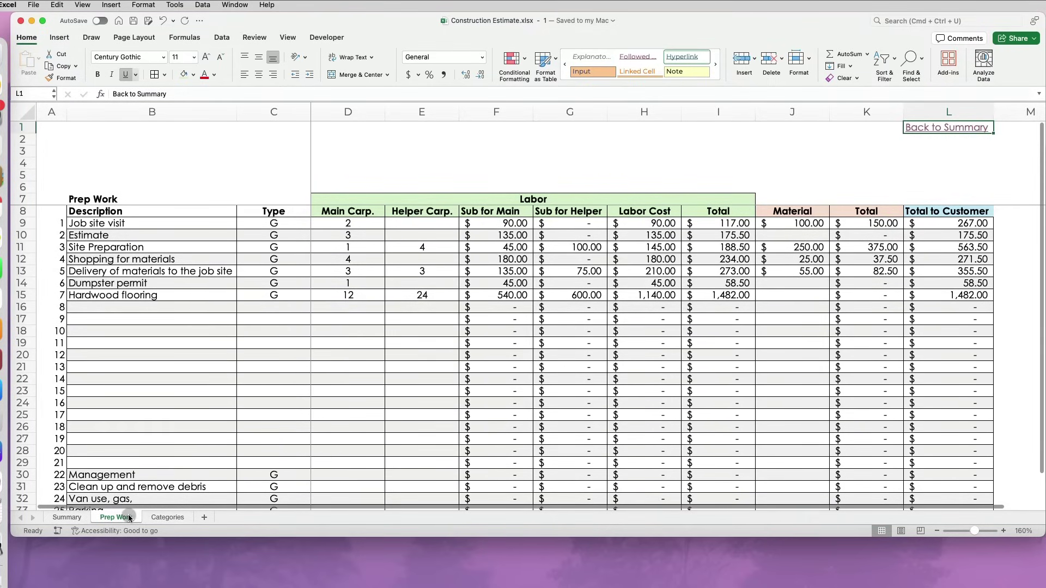
Step: Duplicate the Prep Work sheet before Categories and start renaming the copy
{"action": "right_click", "coordinate": [130, 518]}
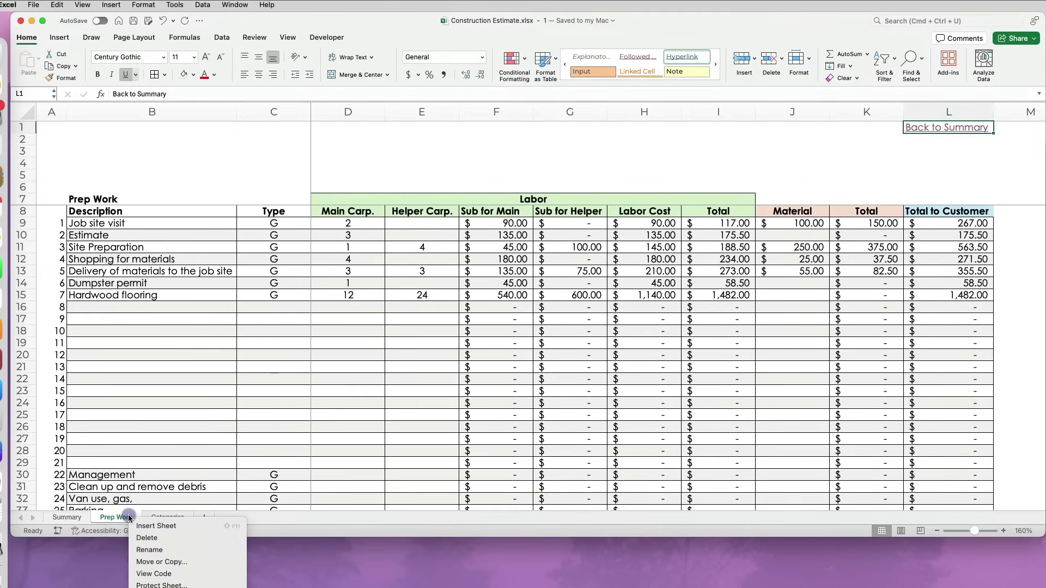
{"action": "left_click", "coordinate": [160, 563]}
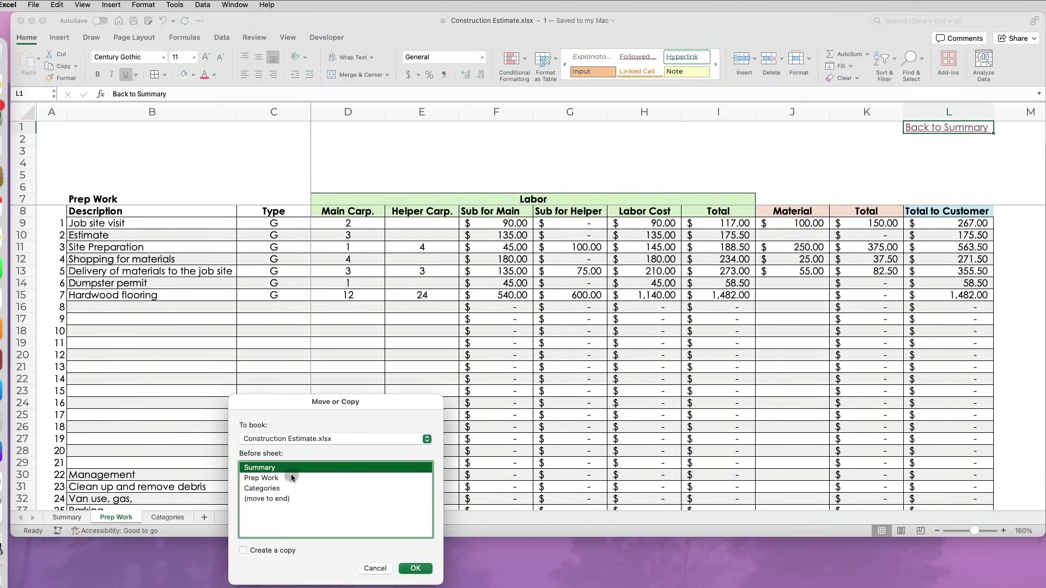
{"action": "left_click", "coordinate": [287, 487]}
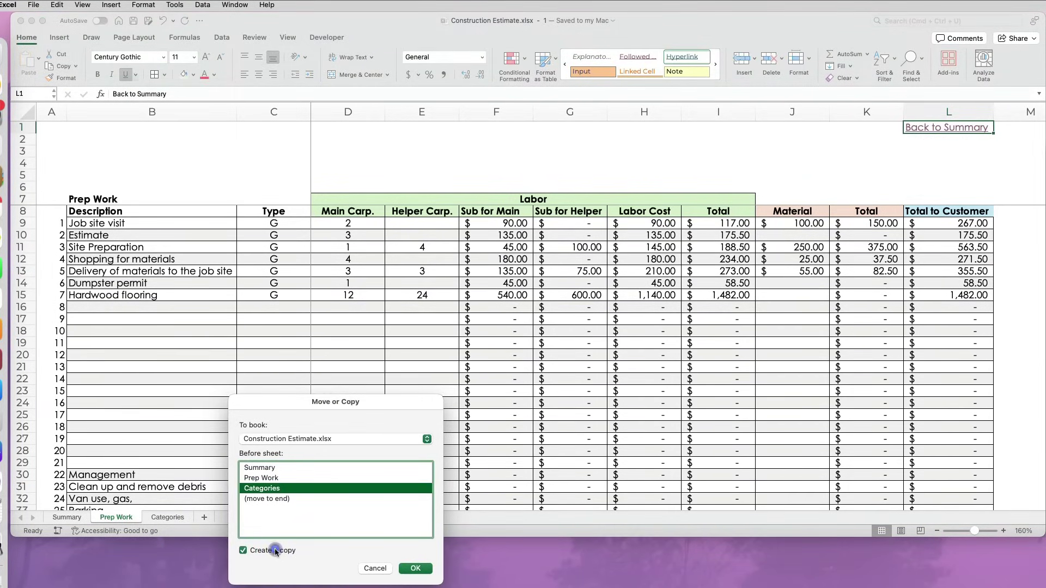
{"action": "left_click", "coordinate": [402, 566]}
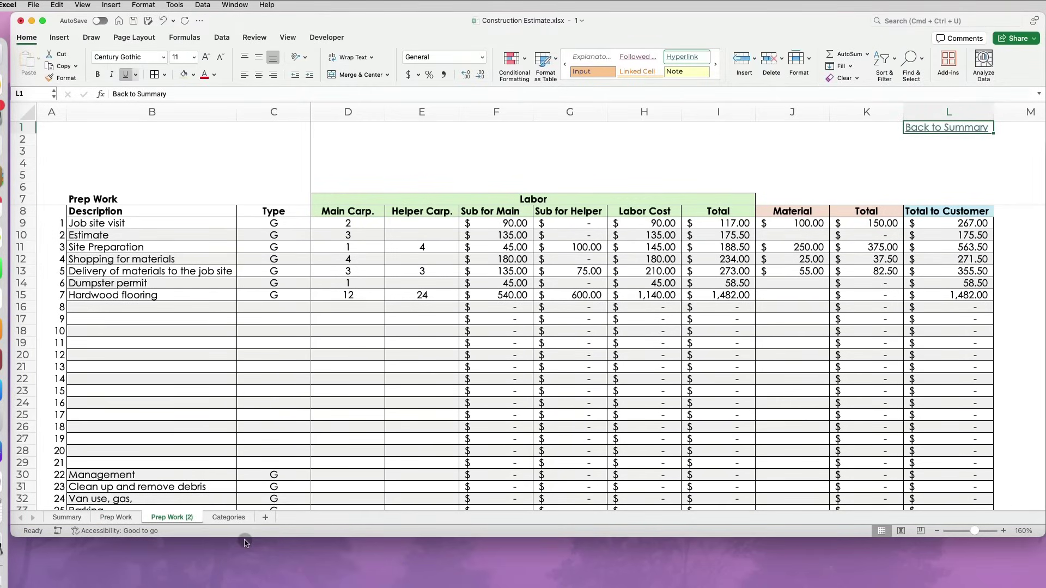
{"action": "double_click", "coordinate": [188, 565]}
Step: Name the copied sheet Demo Work and clear its copied carpenter counts and material amounts
{"action": "type", "text": "Demo Work"}
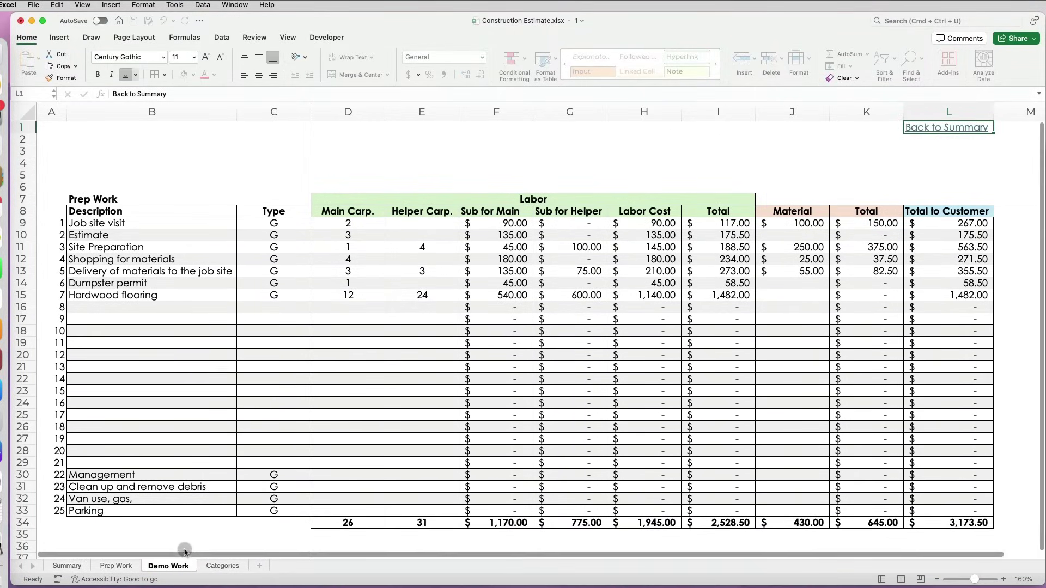
{"action": "left_click", "coordinate": [185, 536]}
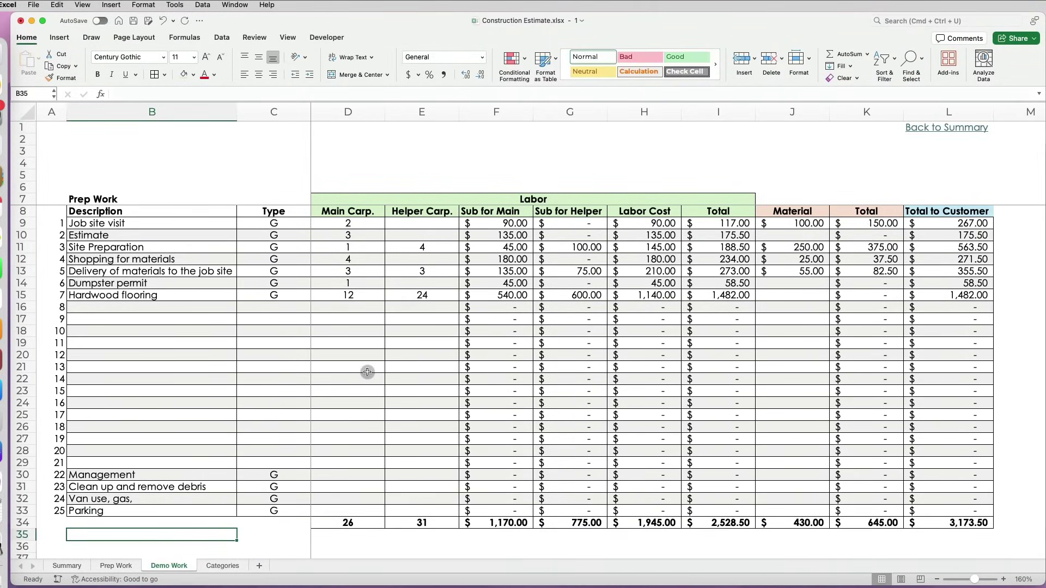
{"action": "left_click_drag", "start_coordinate": [365, 224], "coordinate": [418, 294]}
{"action": "key", "text": "Delete"}
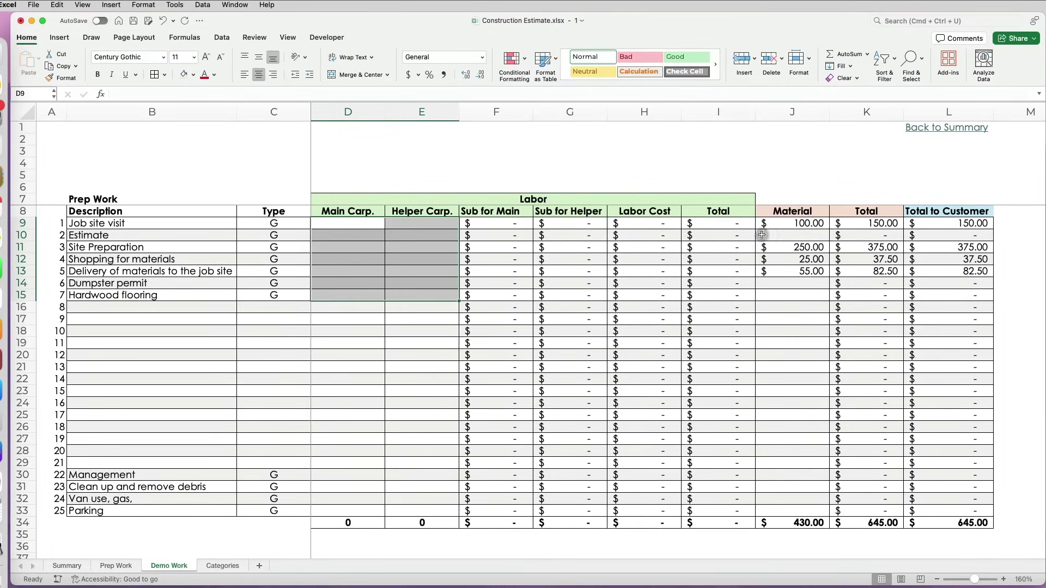
{"action": "left_click_drag", "start_coordinate": [775, 227], "coordinate": [799, 268]}
{"action": "key", "text": "Delete"}
Step: Delete the copied prep descriptions, including Management, and the Type column entries
{"action": "left_click_drag", "start_coordinate": [128, 224], "coordinate": [140, 297]}
{"action": "key", "text": "Delete"}
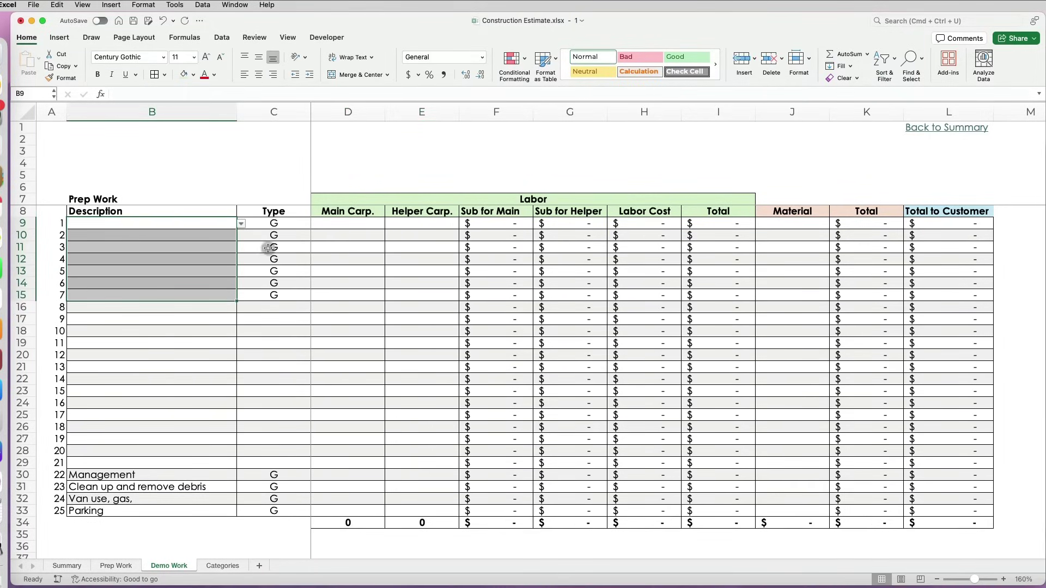
{"action": "left_click_drag", "start_coordinate": [275, 224], "coordinate": [275, 510]}
{"action": "key", "text": "Delete"}
{"action": "left_click", "coordinate": [245, 451]}
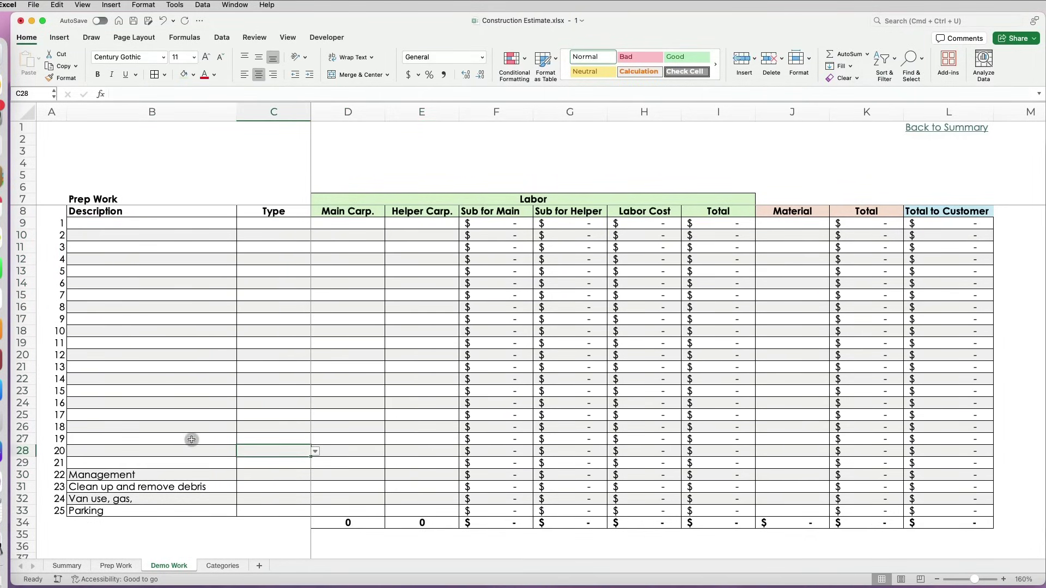
{"action": "left_click_drag", "start_coordinate": [192, 439], "coordinate": [192, 510]}
{"action": "key", "text": "Delete"}
{"action": "left_click", "coordinate": [198, 390]}
Step: Enter items Demo work and Custom shower door, both with type G
{"action": "left_click", "coordinate": [174, 223]}
{"action": "type", "text": "D"}
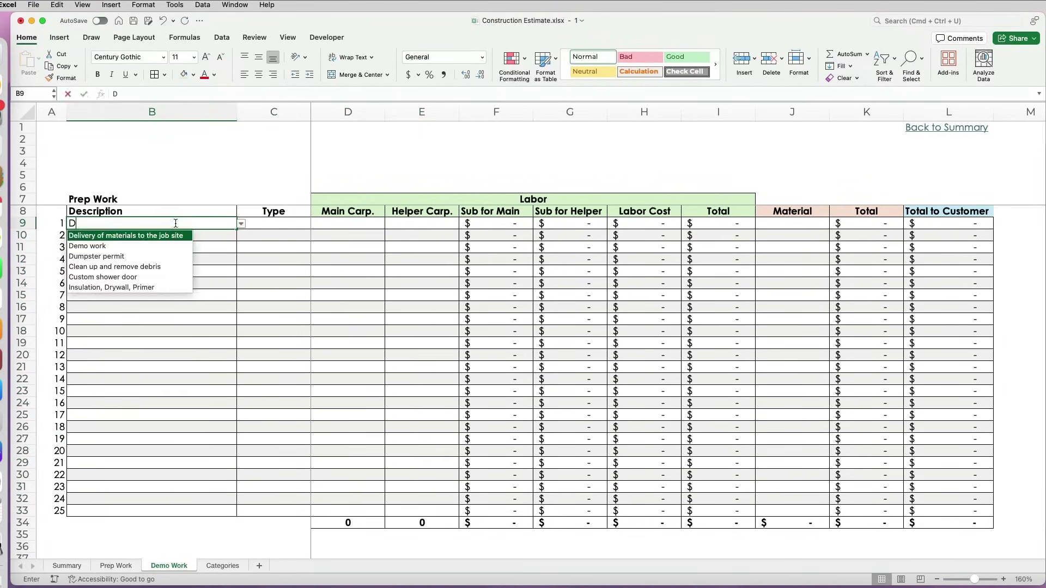
{"action": "type", "text": "em"}
{"action": "key", "text": "Return"}
{"action": "type", "text": "Cus"}
{"action": "key", "text": "Return"}
{"action": "left_click", "coordinate": [251, 223]}
{"action": "type", "text": "G"}
{"action": "key", "text": "Return"}
{"action": "type", "text": "g"}
{"action": "key", "text": "Return"}
Step: Enter main carpenter counts 9 and 8 and helper counts 20 and 14
{"action": "left_click", "coordinate": [350, 220]}
{"action": "type", "text": "9"}
{"action": "key", "text": "Return"}
{"action": "type", "text": "8"}
{"action": "key", "text": "Return"}
{"action": "key", "text": "Up"}
{"action": "key", "text": "Right"}
{"action": "key", "text": "Up"}
{"action": "type", "text": "20"}
{"action": "key", "text": "Return"}
{"action": "type", "text": "14"}
{"action": "key", "text": "Return"}
Step: Enter material costs of 5 for Demo work and 4000 for the shower door
{"action": "left_click", "coordinate": [779, 234]}
{"action": "left_click", "coordinate": [779, 225]}
{"action": "type", "text": "5"}
{"action": "key", "text": "Return"}
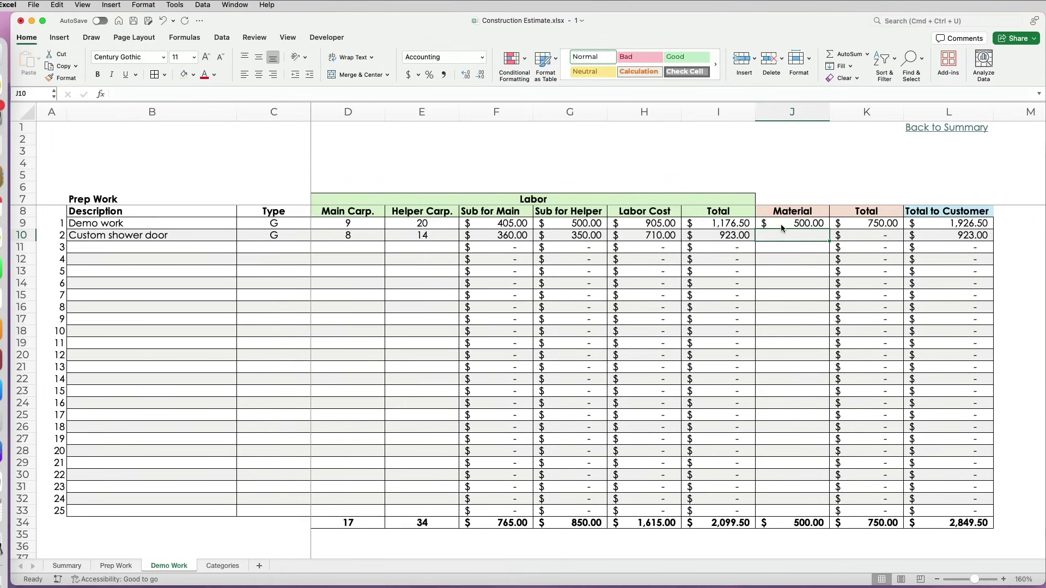
{"action": "type", "text": "4000"}
{"action": "key", "text": "Return"}
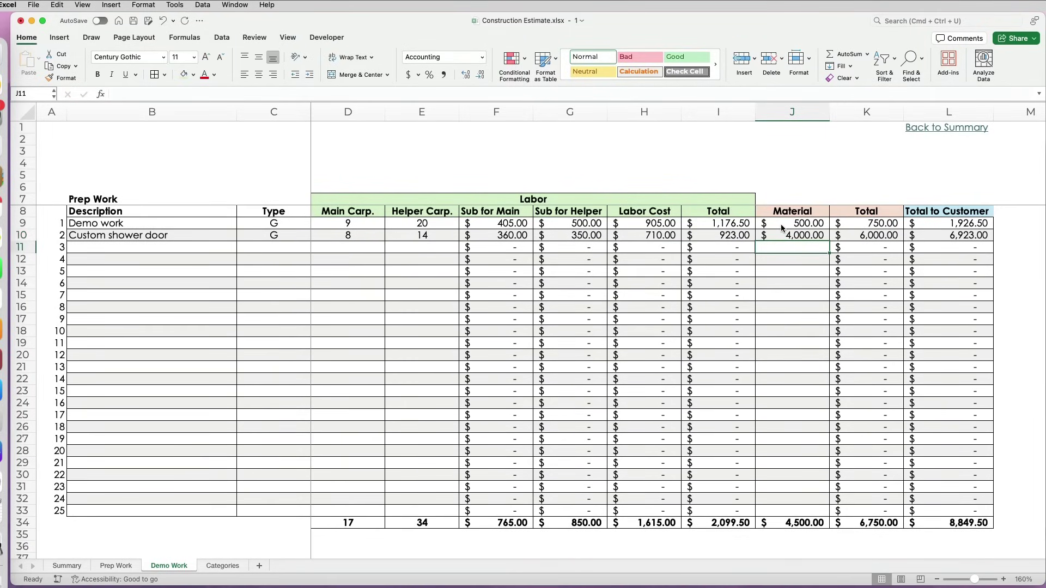
Step: Copy the Summary's Prep Work row into row 10 and number it 2
{"action": "left_click", "coordinate": [73, 568]}
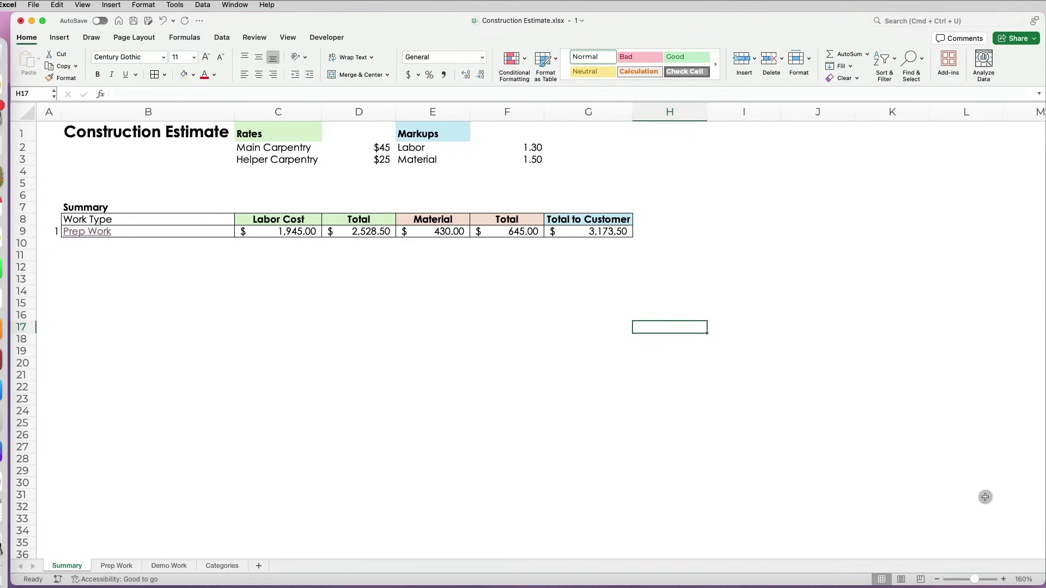
{"action": "left_click", "coordinate": [174, 235]}
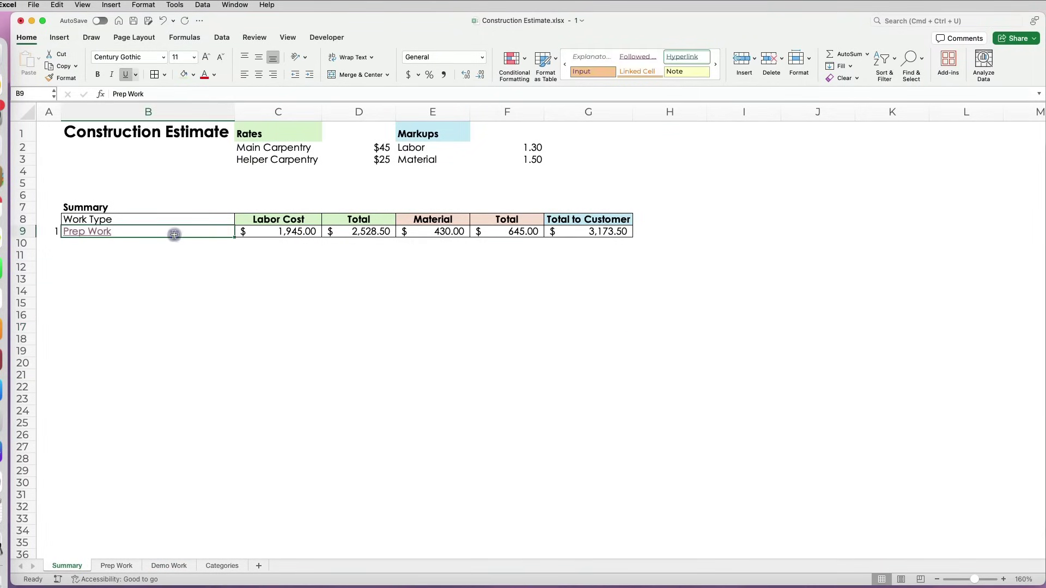
{"action": "left_click_drag", "start_coordinate": [174, 231], "coordinate": [562, 231]}
{"action": "key", "text": "super+c"}
{"action": "left_click", "coordinate": [171, 241]}
{"action": "key", "text": "super+v"}
{"action": "left_click", "coordinate": [54, 243]}
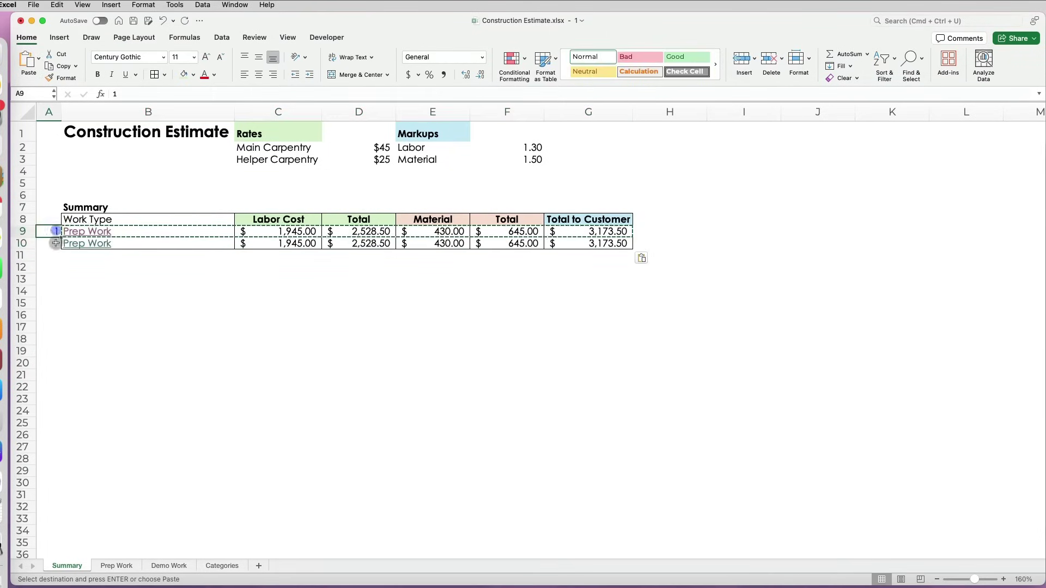
{"action": "type", "text": "2"}
{"action": "key", "text": "Return"}
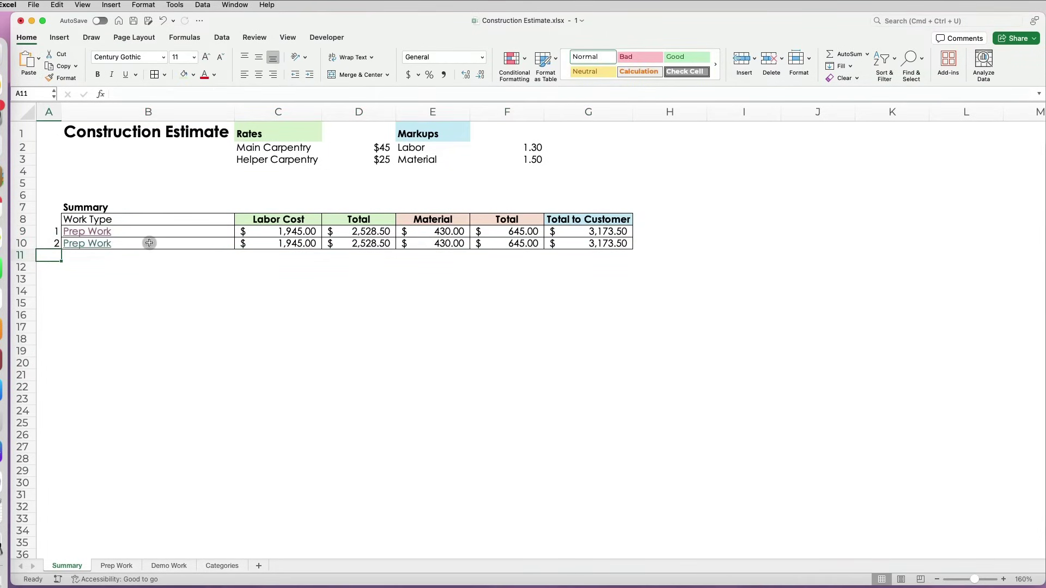
Step: Replace Prep Work with Demo Work throughout row 10 using Find & Replace
{"action": "left_click_drag", "start_coordinate": [149, 243], "coordinate": [553, 245]}
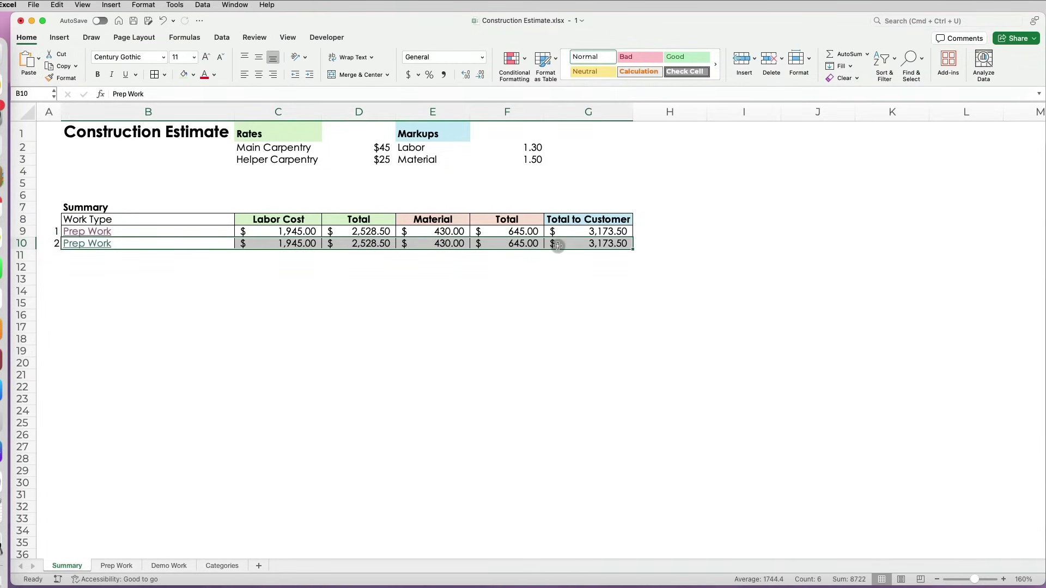
{"action": "key", "text": "super+f"}
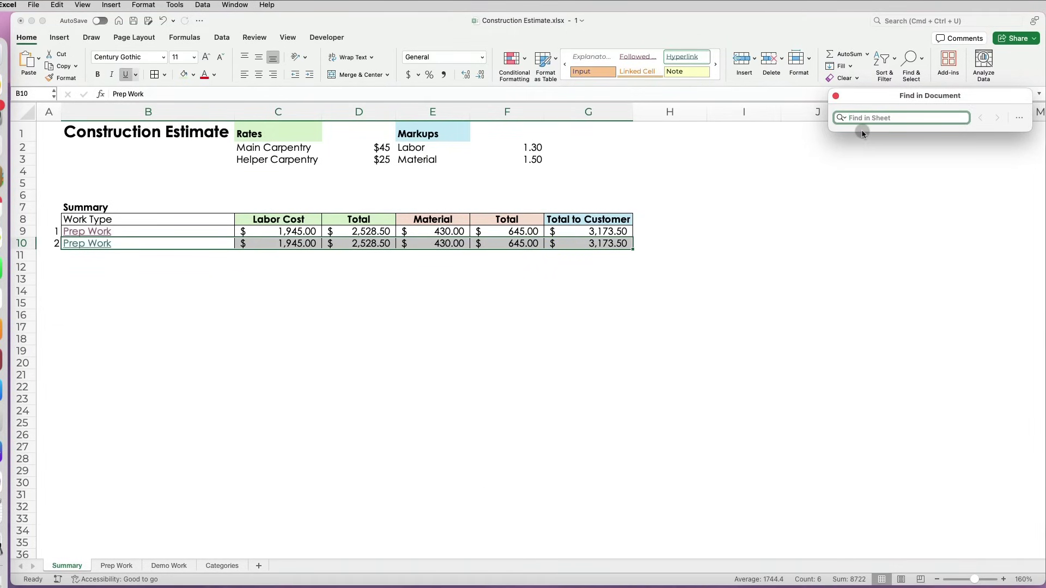
{"action": "type", "text": "Prep Work"}
{"action": "left_click_drag", "start_coordinate": [992, 96], "coordinate": [866, 171]}
{"action": "left_click", "coordinate": [891, 193]}
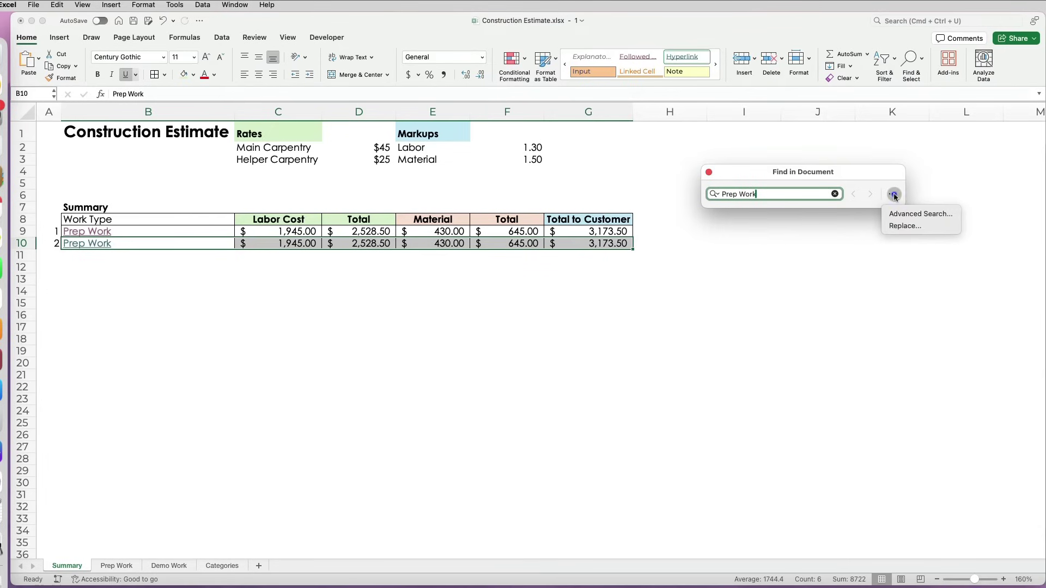
{"action": "left_click", "coordinate": [903, 226]}
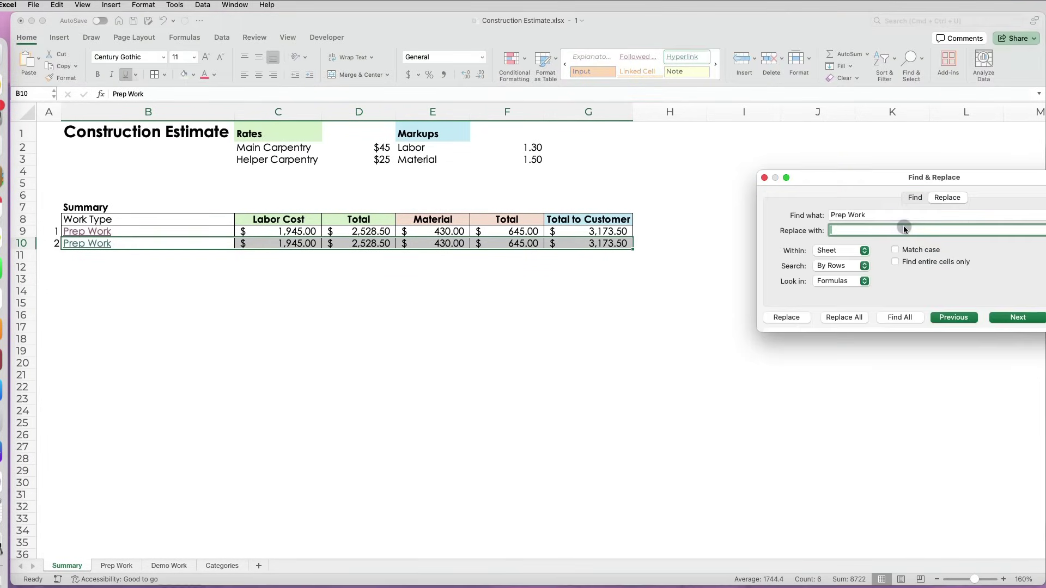
{"action": "type", "text": "Demo Work"}
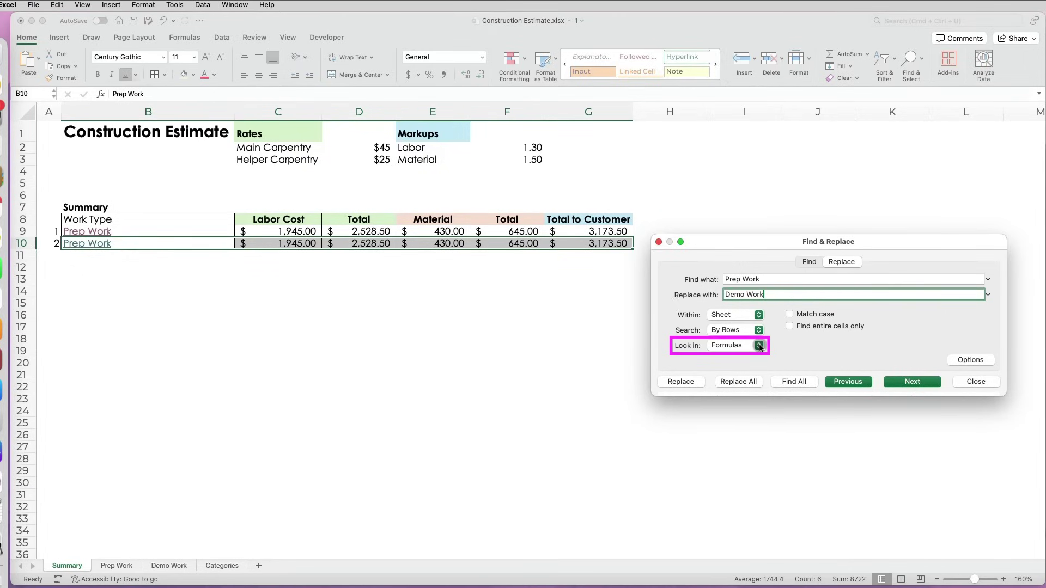
{"action": "left_click", "coordinate": [745, 382]}
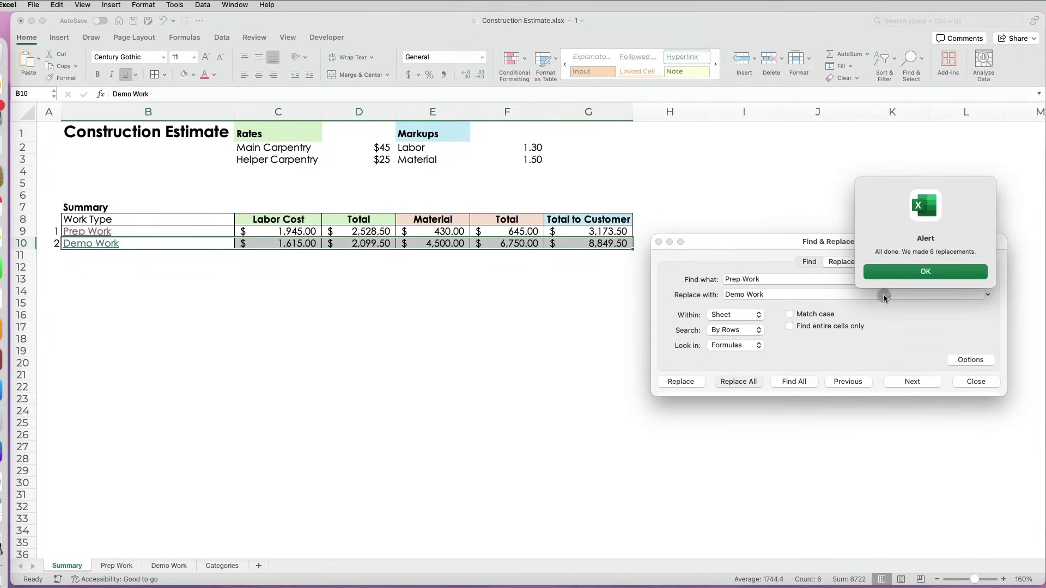
{"action": "left_click", "coordinate": [924, 271]}
{"action": "left_click", "coordinate": [971, 380]}
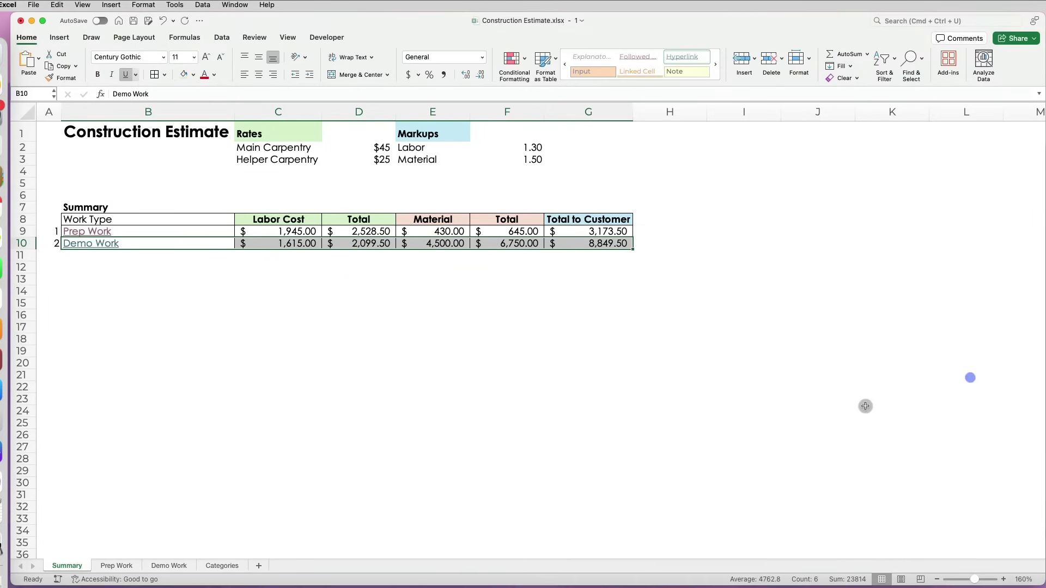
{"action": "left_click", "coordinate": [877, 375]}
{"action": "key", "text": "super+grave"}
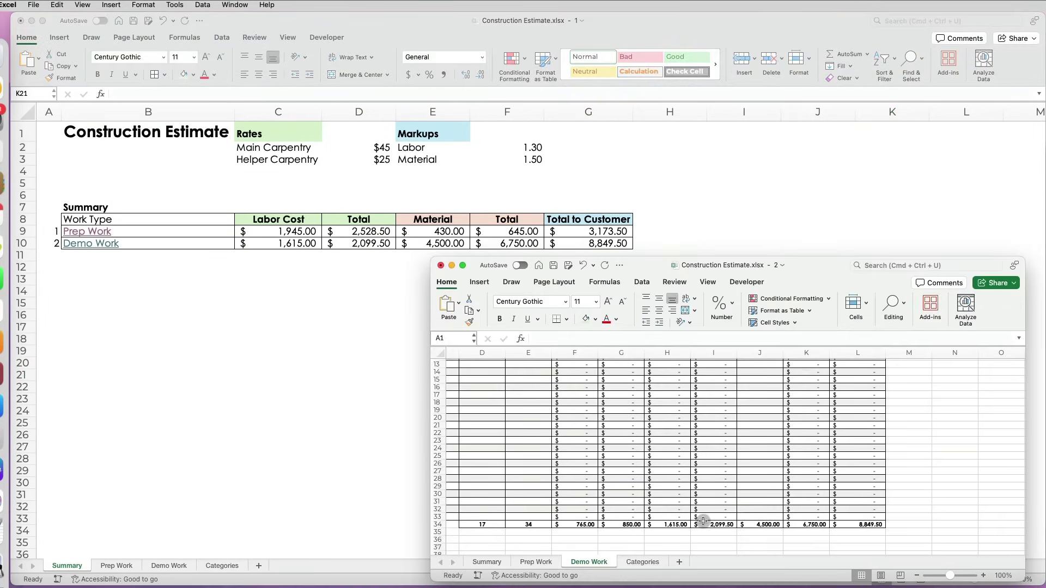
{"action": "left_click", "coordinate": [678, 523]}
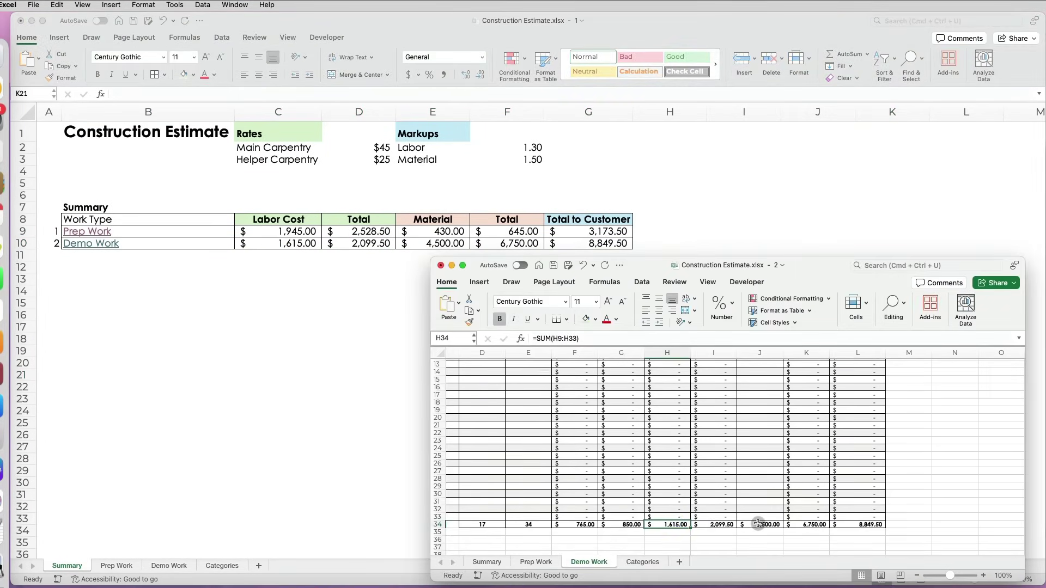
{"action": "left_click", "coordinate": [731, 522]}
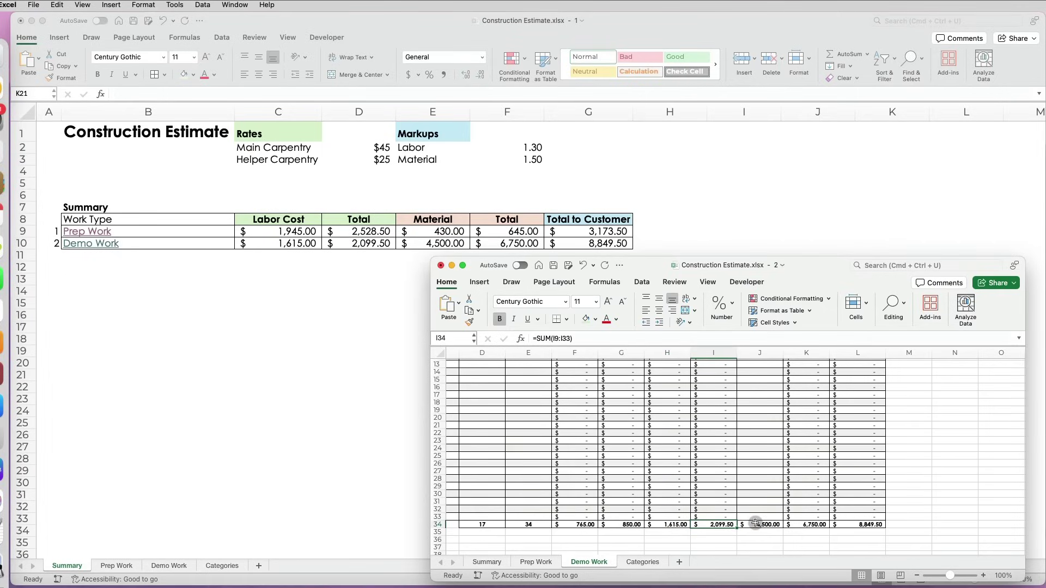
{"action": "left_click", "coordinate": [755, 523]}
{"action": "left_click", "coordinate": [806, 522]}
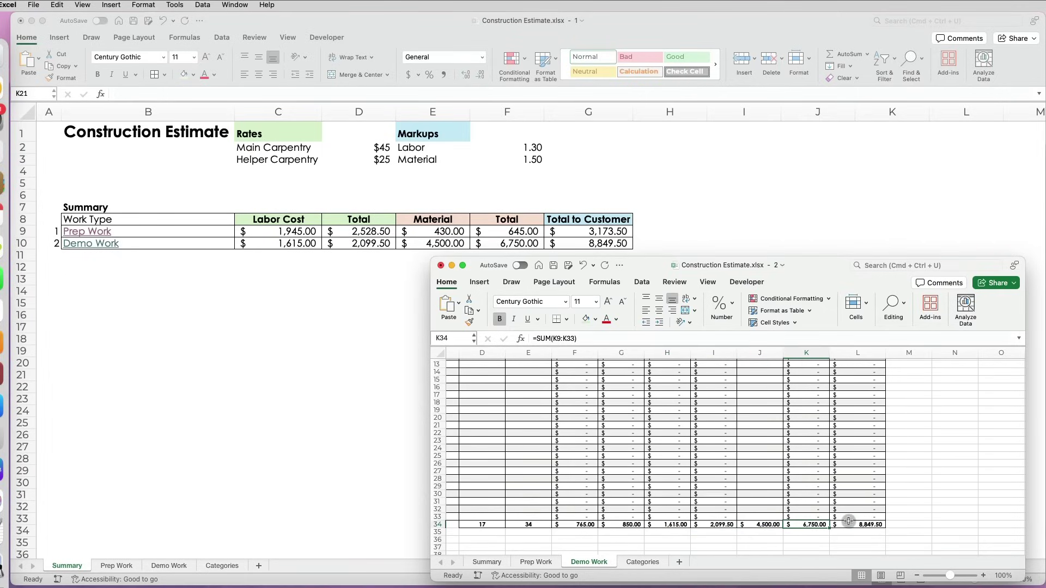
{"action": "key", "text": "super+w"}
{"action": "key", "text": "ctrl+Home"}
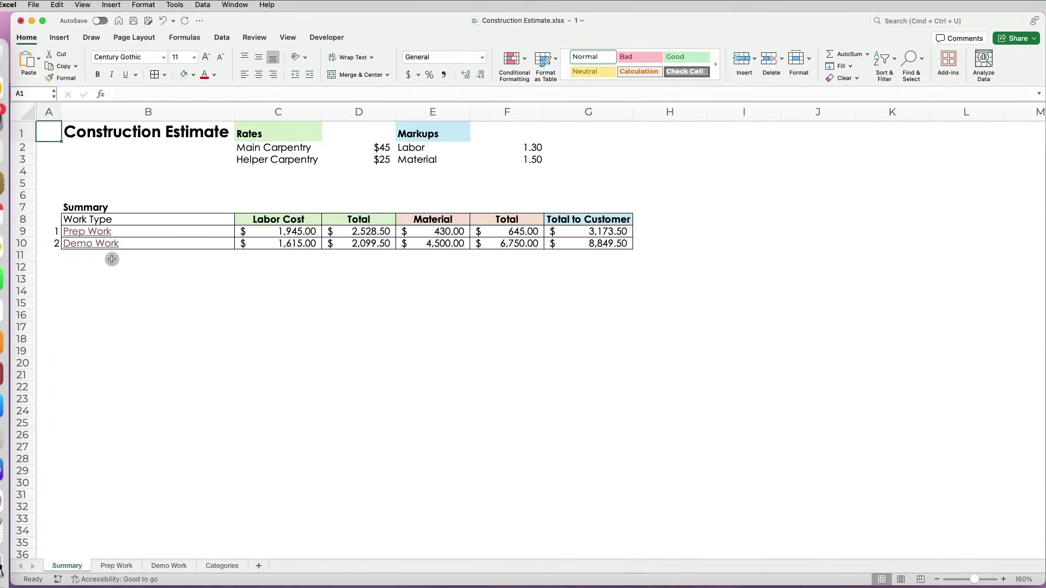
{"action": "left_click", "coordinate": [103, 245]}
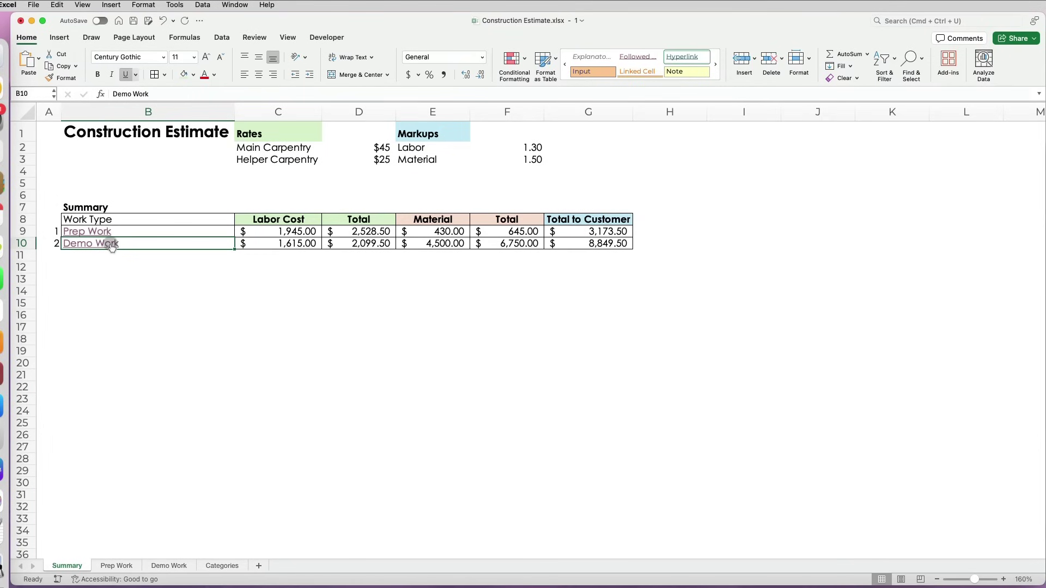
{"action": "right_click", "coordinate": [110, 246]}
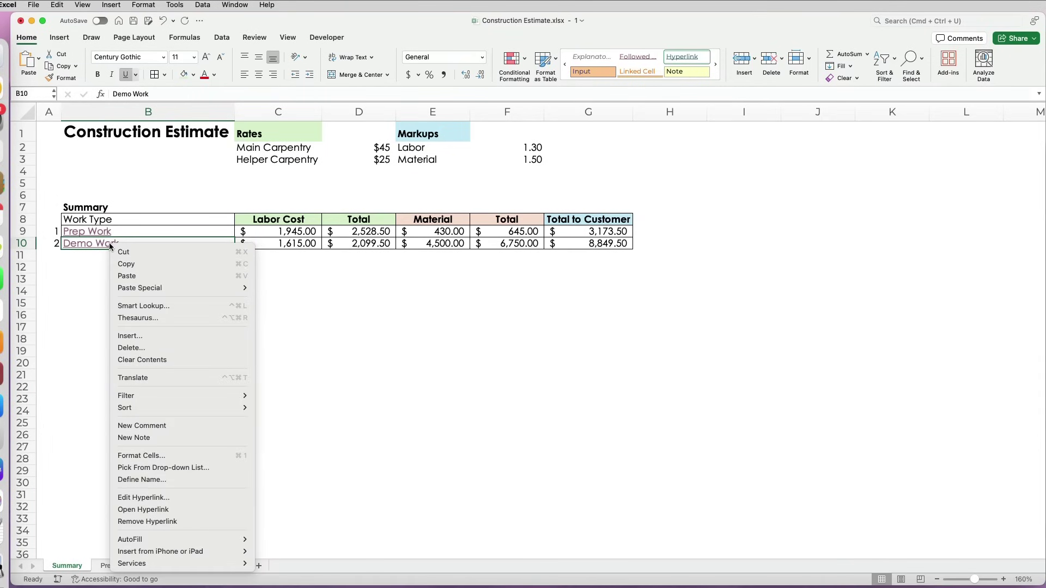
{"action": "left_click", "coordinate": [162, 497]}
{"action": "left_click_drag", "start_coordinate": [837, 153], "coordinate": [760, 170]}
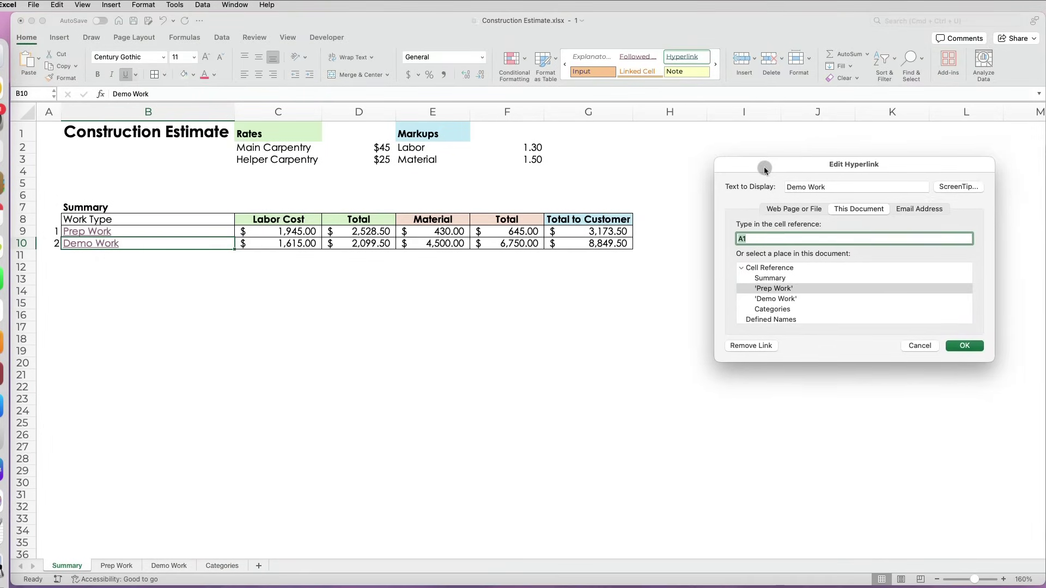
{"action": "left_click", "coordinate": [771, 302]}
{"action": "left_click", "coordinate": [962, 349]}
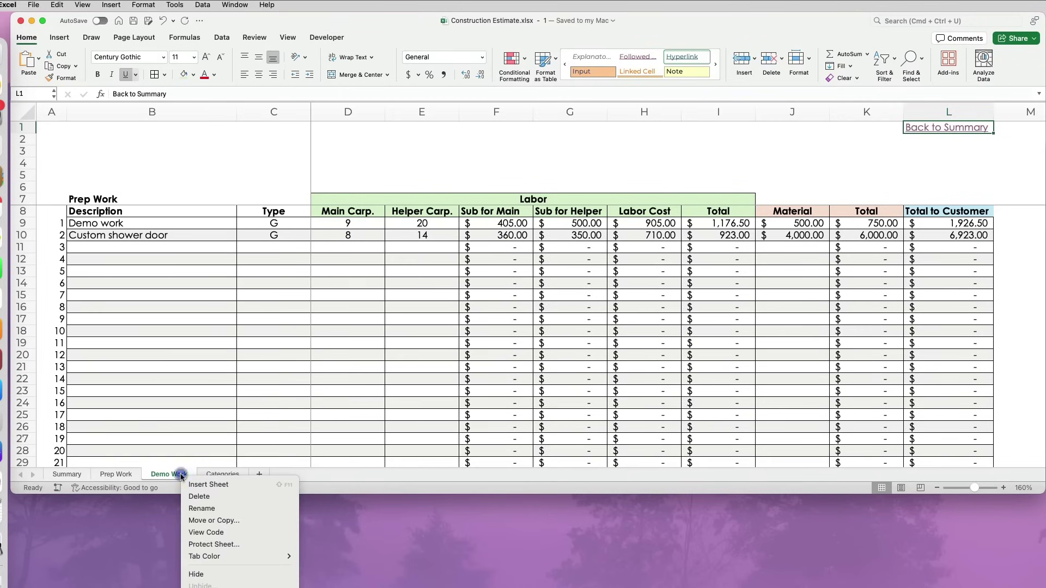
{"action": "left_click", "coordinate": [212, 520]}
{"action": "left_click", "coordinate": [239, 545]}
{"action": "left_click", "coordinate": [245, 496]}
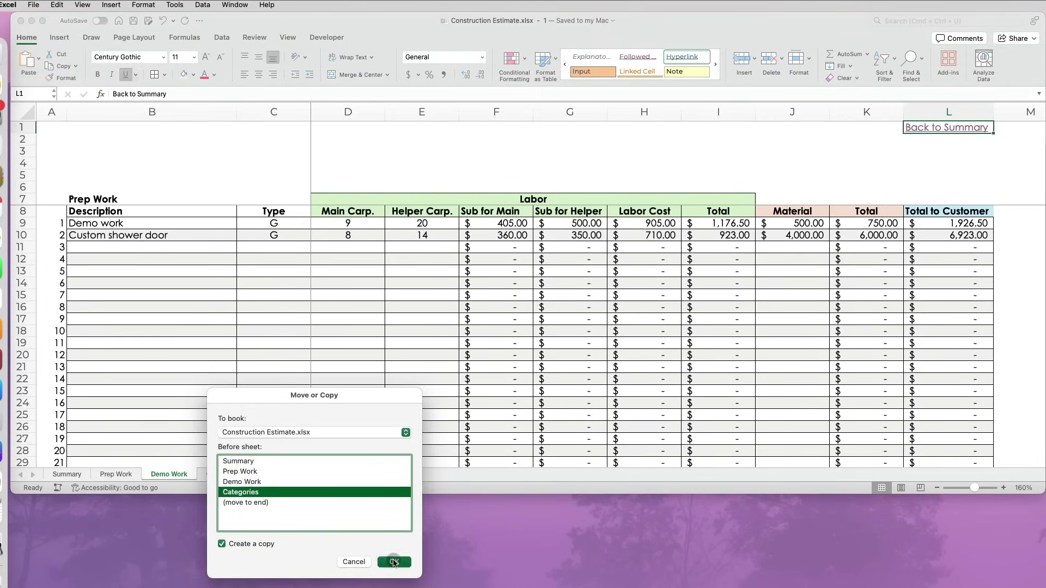
{"action": "left_click", "coordinate": [394, 561]}
{"action": "type", "text": "Work 3"}
{"action": "key", "text": "Return"}
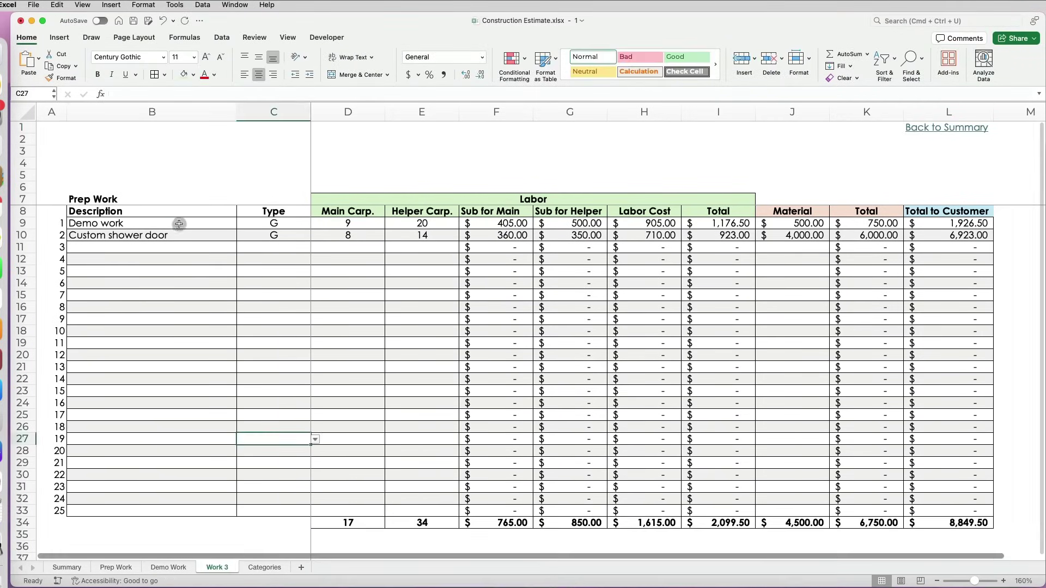
{"action": "left_click_drag", "start_coordinate": [180, 223], "coordinate": [403, 511]}
{"action": "key", "text": "Delete"}
{"action": "left_click_drag", "start_coordinate": [790, 224], "coordinate": [790, 511]}
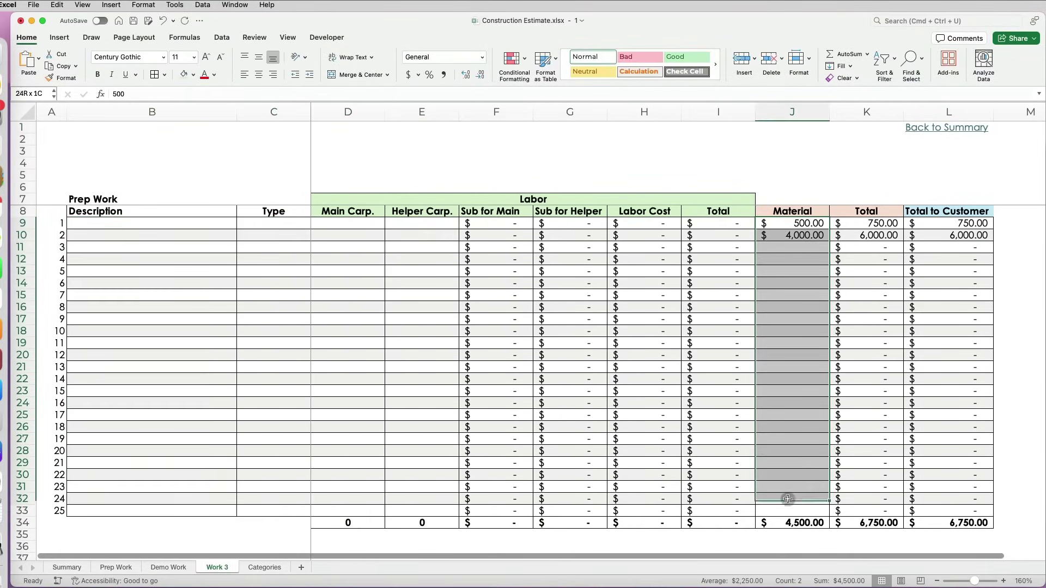
{"action": "key", "text": "Delete"}
{"action": "left_click", "coordinate": [169, 567]}
{"action": "left_click", "coordinate": [110, 199]}
{"action": "type", "text": "D"}
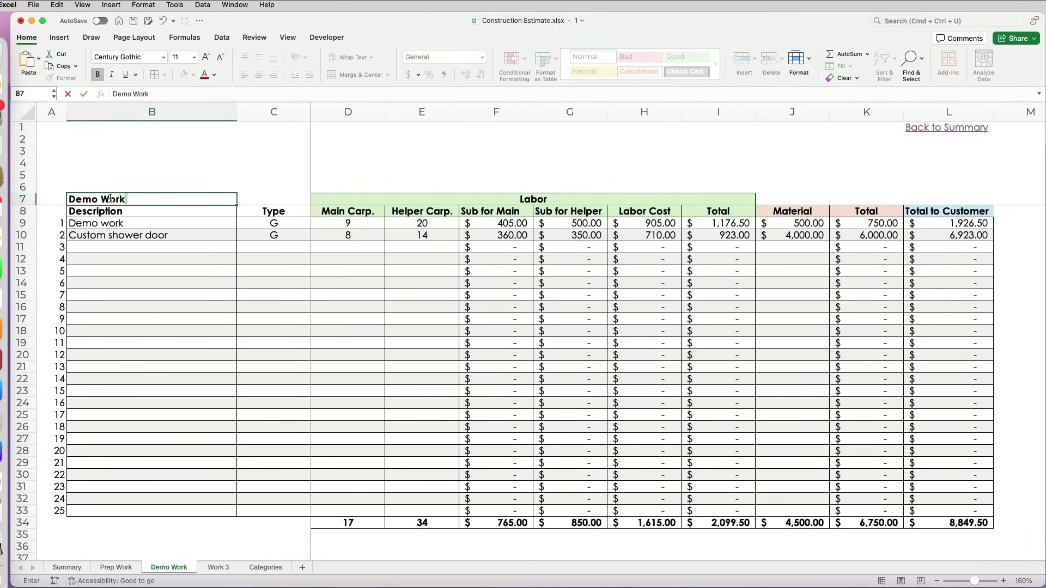
{"action": "type", "text": "emo Work"}
{"action": "key", "text": "Return"}
{"action": "left_click", "coordinate": [218, 567]}
{"action": "left_click", "coordinate": [109, 198]}
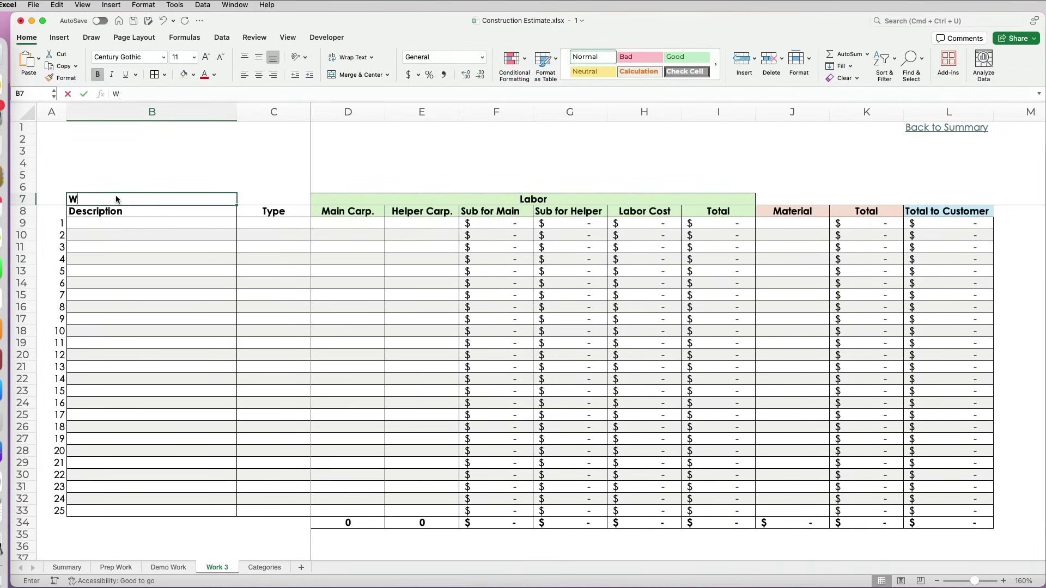
{"action": "type", "text": "Work 3"}
{"action": "left_click", "coordinate": [67, 567]}
{"action": "left_click_drag", "start_coordinate": [87, 231], "coordinate": [600, 231]}
{"action": "key", "text": "super+c"}
{"action": "left_click", "coordinate": [201, 255]}
{"action": "key", "text": "super+v"}
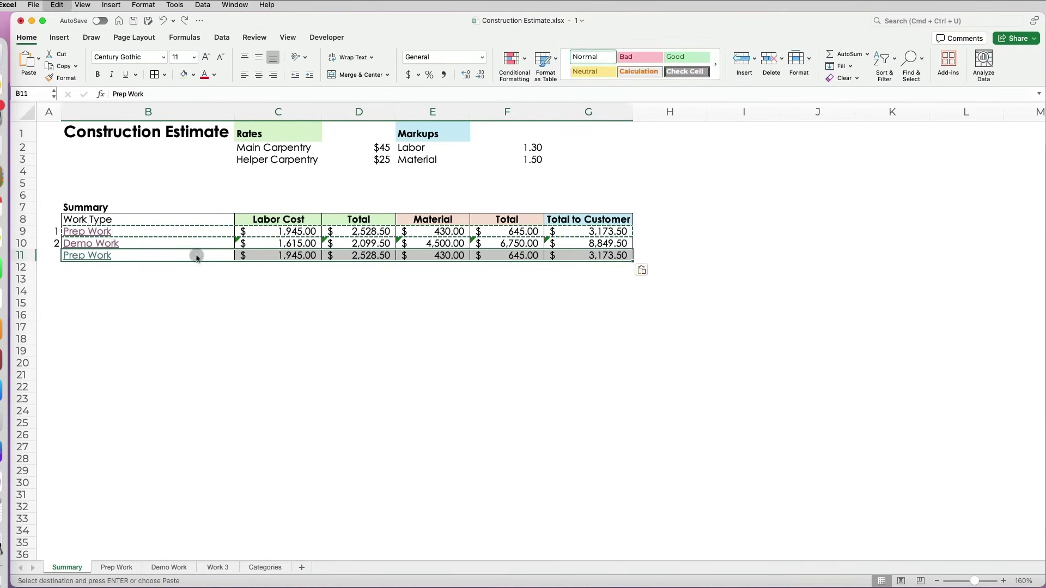
{"action": "key", "text": "super+f"}
{"action": "key", "text": "ctrl+h"}
{"action": "left_click_drag", "start_coordinate": [890, 182], "coordinate": [884, 182]}
{"action": "type", "text": "Prep Work"}
{"action": "key", "text": "Tab"}
{"action": "type", "text": "Work 3"}
{"action": "left_click", "coordinate": [748, 316]}
{"action": "left_click", "coordinate": [910, 270]}
{"action": "left_click", "coordinate": [668, 176]}
{"action": "left_click", "coordinate": [303, 326]}
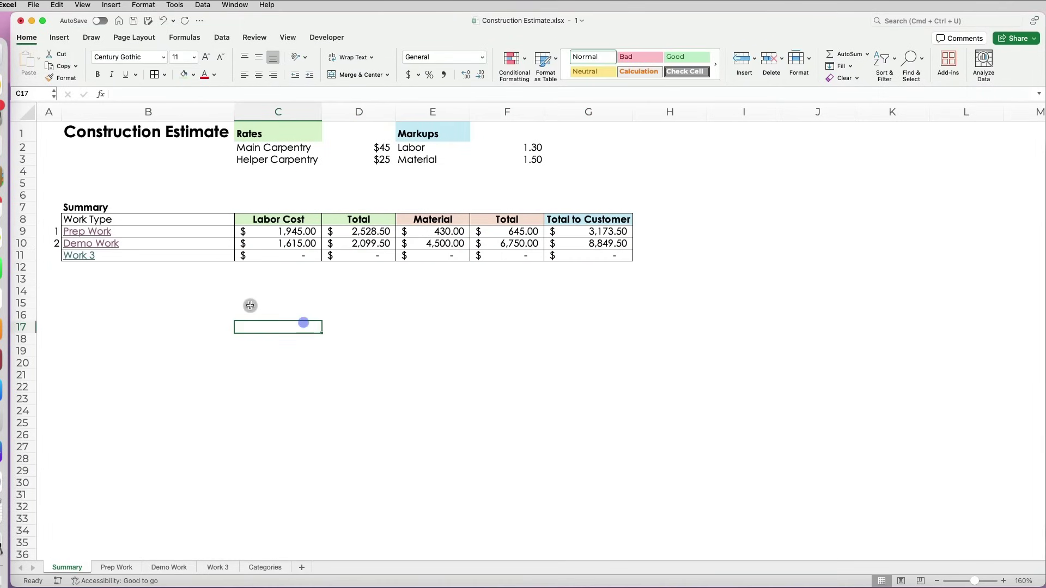
{"action": "right_click", "coordinate": [82, 256]}
{"action": "left_click", "coordinate": [109, 506]}
{"action": "left_click", "coordinate": [755, 312]}
{"action": "left_click", "coordinate": [951, 349]}
{"action": "right_click", "coordinate": [217, 444]}
{"action": "left_click", "coordinate": [267, 486]}
{"action": "left_click", "coordinate": [214, 505]}
{"action": "left_click", "coordinate": [195, 546]}
{"action": "left_click", "coordinate": [367, 564]}
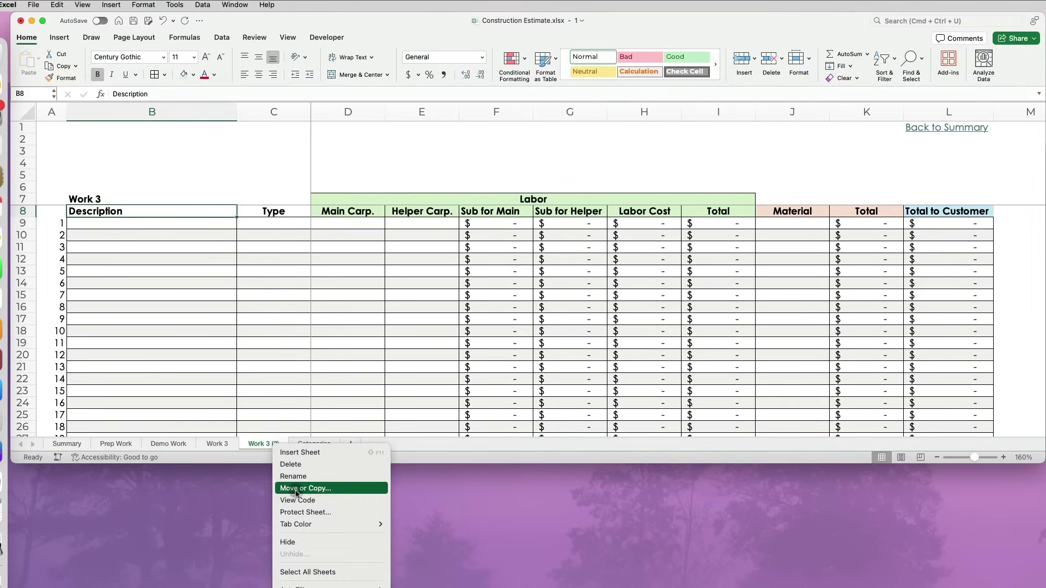
{"action": "left_click", "coordinate": [295, 489]}
{"action": "right_click", "coordinate": [311, 444]}
{"action": "left_click", "coordinate": [338, 488]}
{"action": "left_click", "coordinate": [460, 569]}
{"action": "right_click", "coordinate": [371, 445]}
{"action": "left_click", "coordinate": [400, 488]}
{"action": "left_click", "coordinate": [509, 566]}
{"action": "right_click", "coordinate": [369, 442]}
{"action": "left_click", "coordinate": [400, 488]}
{"action": "left_click", "coordinate": [345, 552]}
{"action": "left_click", "coordinate": [509, 566]}
{"action": "right_click", "coordinate": [427, 444]}
{"action": "left_click", "coordinate": [458, 488]}
{"action": "left_click", "coordinate": [579, 567]}
{"action": "double_click", "coordinate": [263, 444]}
{"action": "type", "text": "Work 4"}
{"action": "double_click", "coordinate": [312, 444]}
{"action": "type", "text": "k 6"}
{"action": "double_click", "coordinate": [389, 444]}
{"action": "type", "text": "Work 7"}
{"action": "double_click", "coordinate": [432, 443]}
{"action": "type", "text": "Work 8"}
{"action": "key", "text": "Return"}
{"action": "left_click", "coordinate": [389, 443]}
{"action": "type", "text": "Work 7"}
{"action": "left_click", "coordinate": [346, 443]}
{"action": "type", "text": "Work 6"}
{"action": "left_click", "coordinate": [303, 443]}
{"action": "type", "text": "Work 5"}
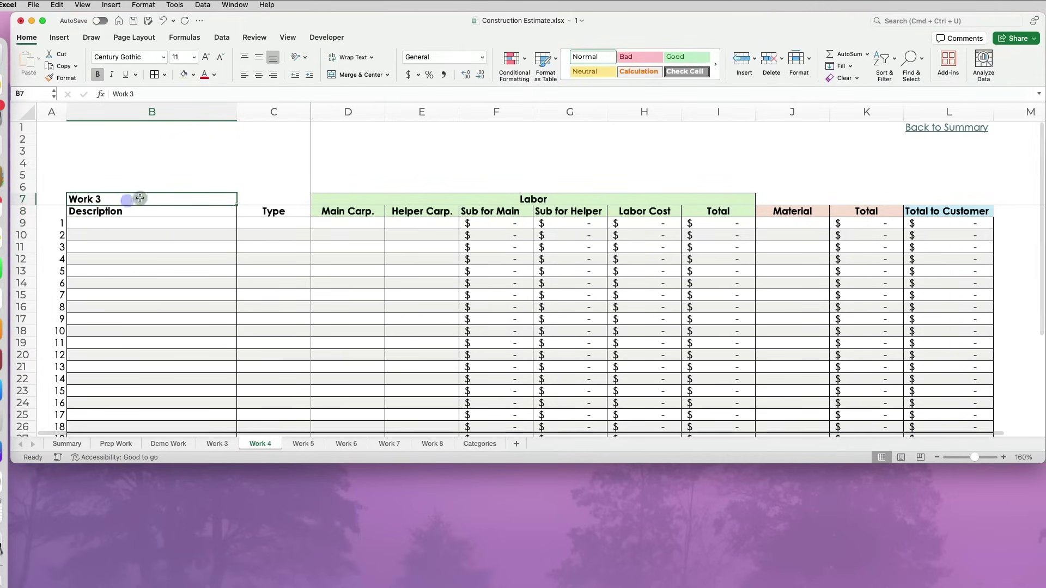
{"action": "left_click", "coordinate": [67, 443]}
{"action": "left_click_drag", "start_coordinate": [214, 231], "coordinate": [599, 231]}
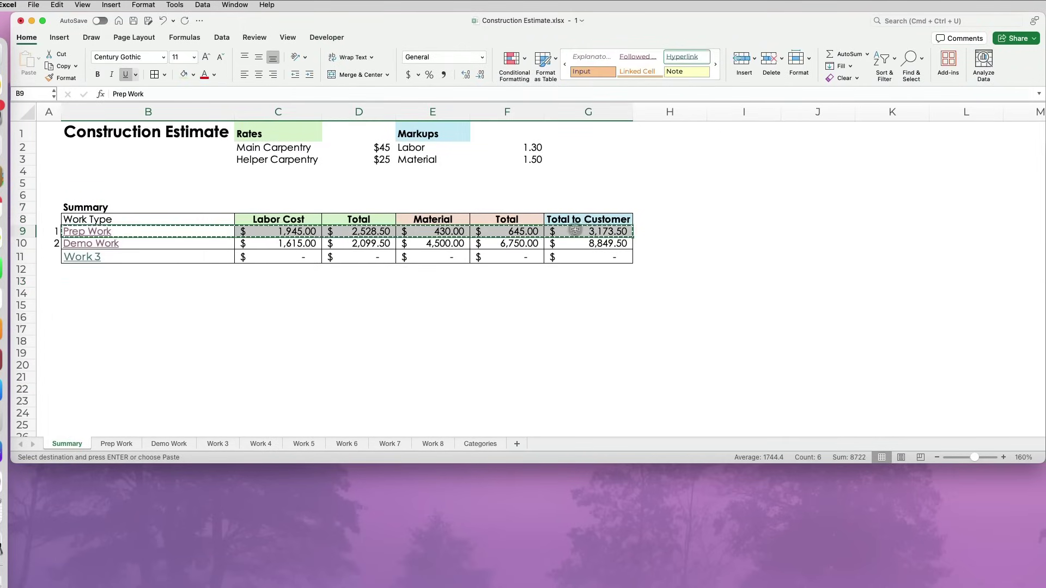
{"action": "key", "text": "super+c"}
{"action": "left_click_drag", "start_coordinate": [207, 269], "coordinate": [585, 315]}
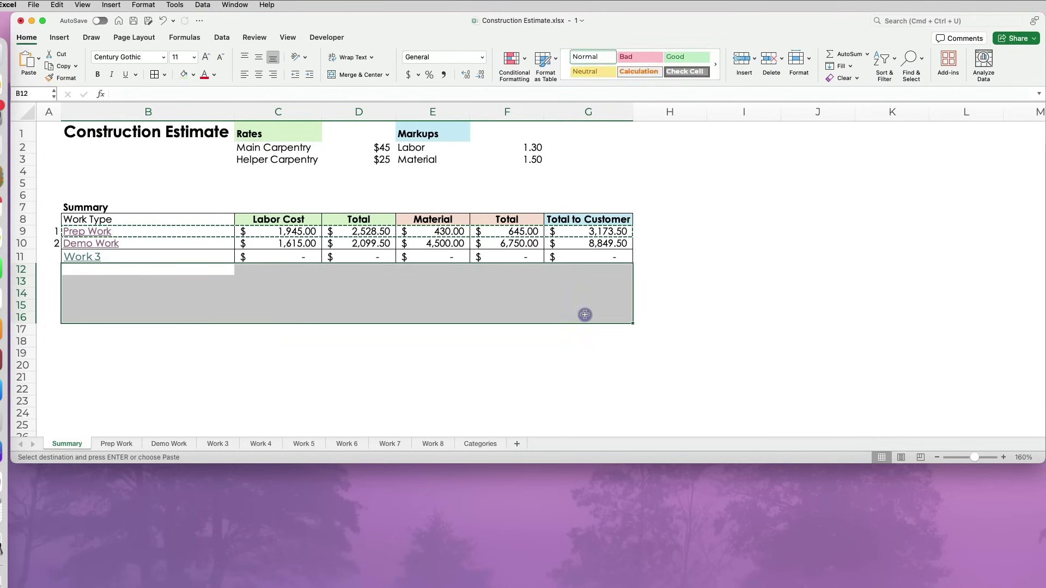
{"action": "key", "text": "super+v"}
{"action": "left_click_drag", "start_coordinate": [209, 269], "coordinate": [580, 270]}
{"action": "key", "text": "ctrl+h"}
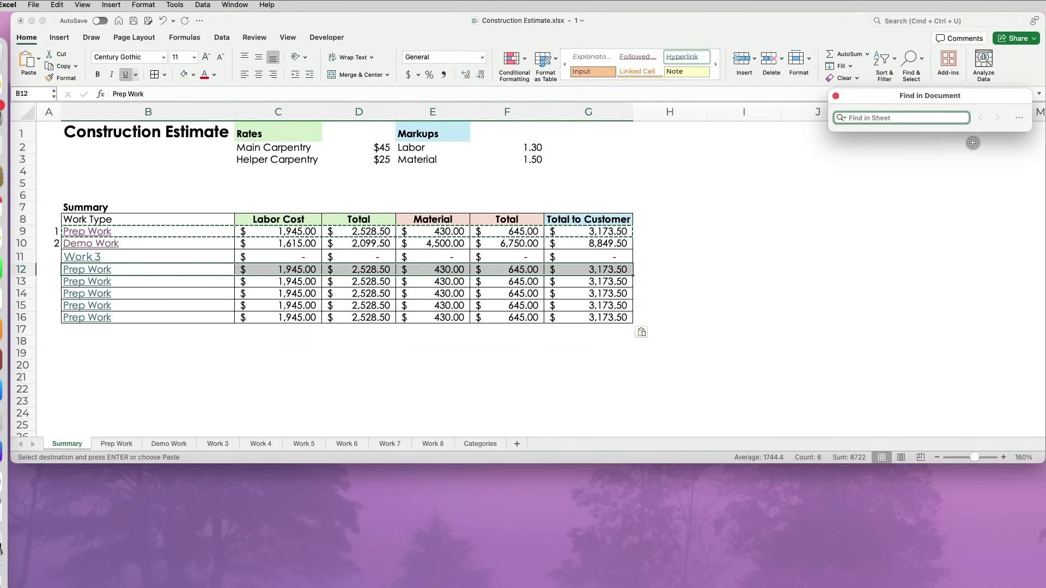
{"action": "type", "text": "Work 4"}
{"action": "left_click", "coordinate": [700, 326]}
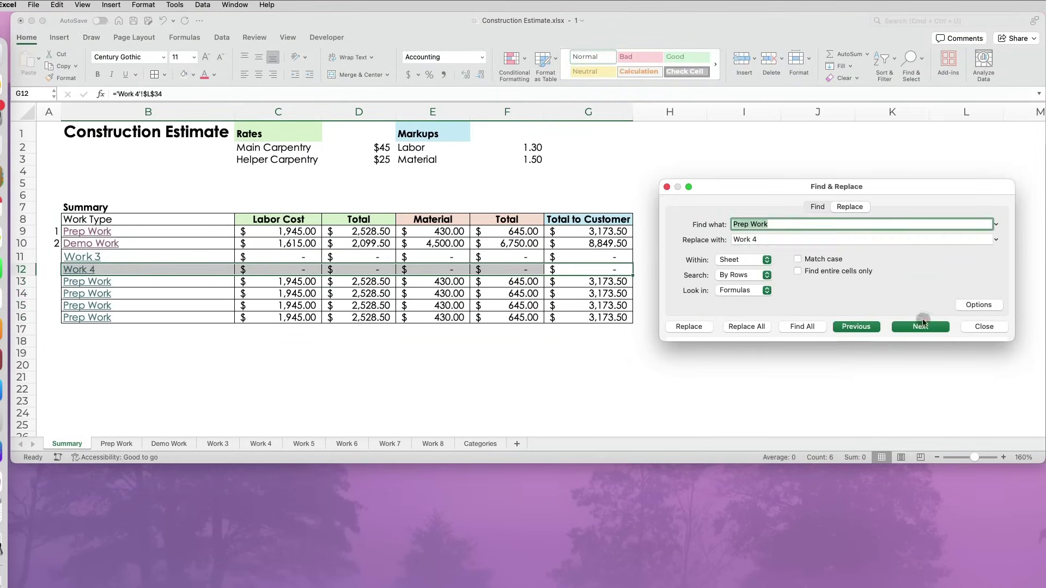
{"action": "left_click_drag", "start_coordinate": [208, 281], "coordinate": [580, 281]}
{"action": "key", "text": "ctrl+h"}
{"action": "type", "text": "Work 5"}
{"action": "left_click", "coordinate": [746, 326]}
{"action": "left_click", "coordinate": [241, 289]}
{"action": "left_click_drag", "start_coordinate": [209, 293], "coordinate": [580, 293]}
{"action": "key", "text": "ctrl+h"}
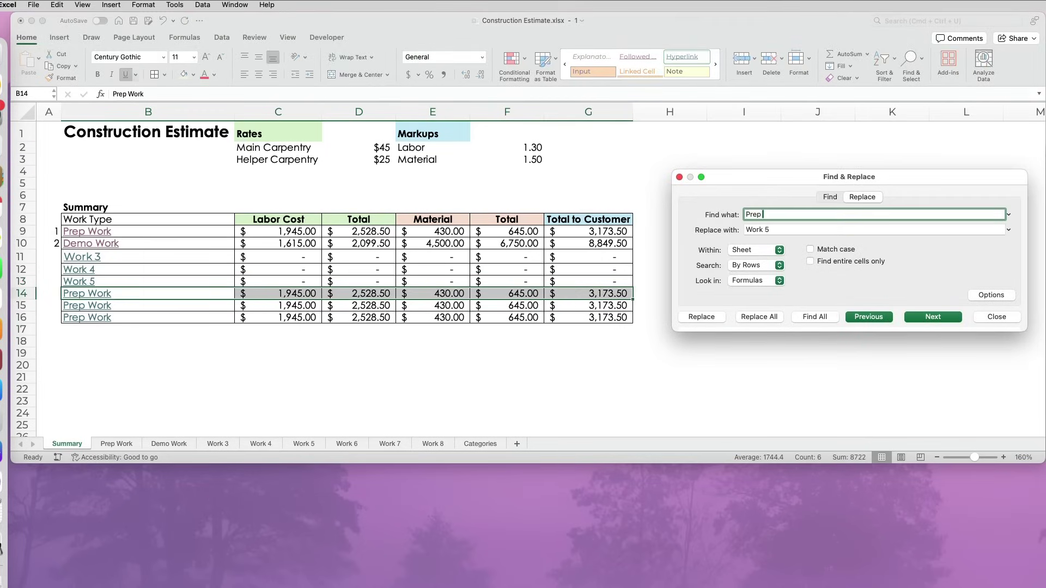
{"action": "left_click", "coordinate": [700, 326]}
{"action": "left_click_drag", "start_coordinate": [209, 305], "coordinate": [580, 305]}
{"action": "key", "text": "ctrl+h"}
{"action": "left_click", "coordinate": [681, 327]}
{"action": "left_click_drag", "start_coordinate": [211, 320], "coordinate": [580, 317]}
{"action": "key", "text": "ctrl+h"}
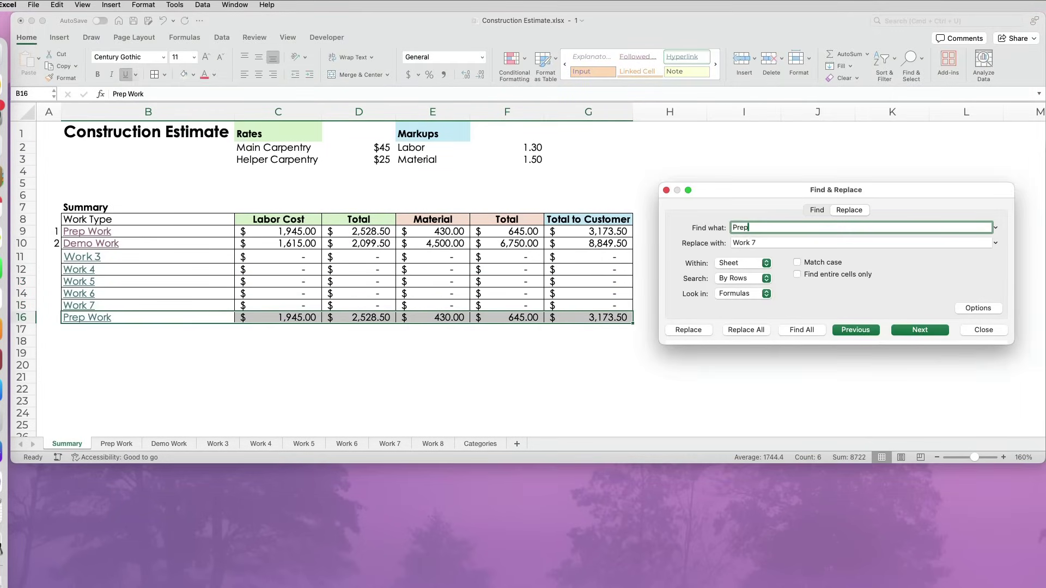
{"action": "left_click", "coordinate": [688, 330]}
{"action": "right_click", "coordinate": [117, 268]}
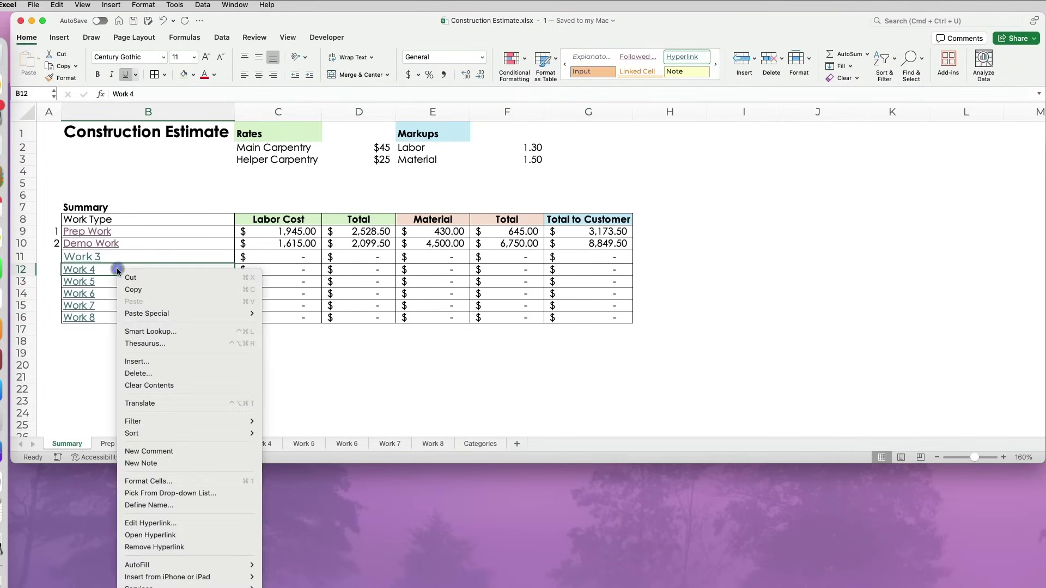
{"action": "left_click", "coordinate": [150, 523]}
{"action": "scroll", "coordinate": [753, 295], "scroll_direction": "down", "scroll_amount": 2}
{"action": "left_click", "coordinate": [754, 276]}
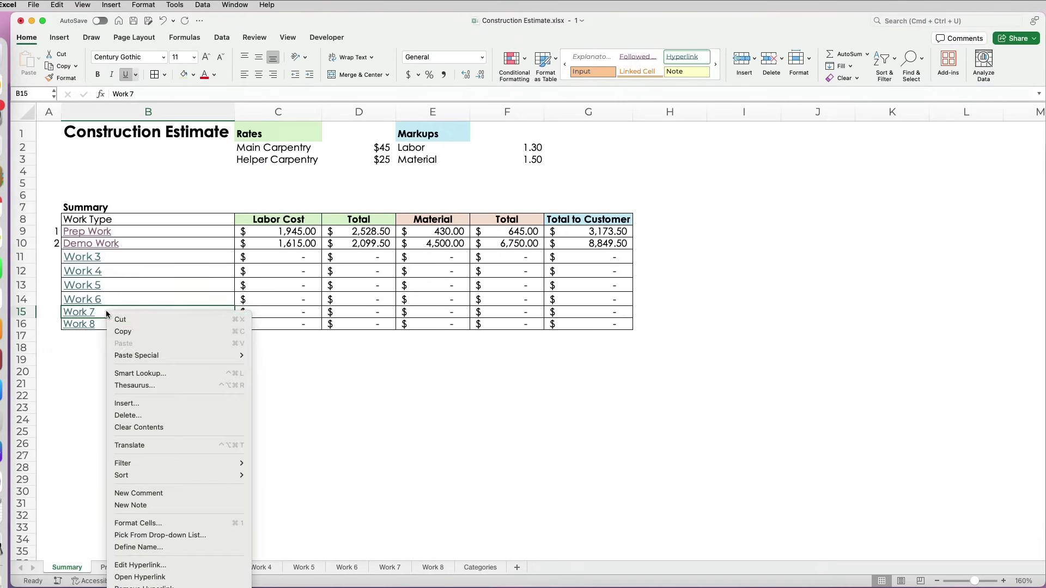
{"action": "left_click", "coordinate": [140, 565]}
{"action": "scroll", "coordinate": [794, 299], "scroll_direction": "down", "scroll_amount": 2}
{"action": "left_click", "coordinate": [784, 299]}
{"action": "left_click", "coordinate": [1022, 340]}
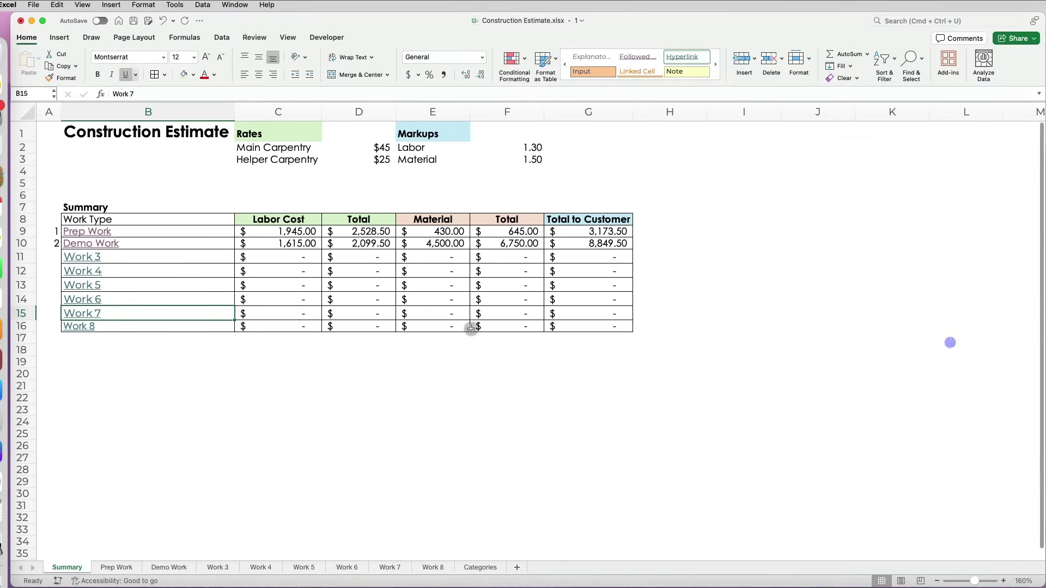
{"action": "right_click", "coordinate": [144, 327]}
{"action": "left_click", "coordinate": [178, 583]}
{"action": "scroll", "coordinate": [764, 288], "scroll_direction": "down", "scroll_amount": 2}
{"action": "left_click", "coordinate": [764, 289]}
{"action": "left_click", "coordinate": [1022, 341]}
{"action": "left_click", "coordinate": [817, 400]}
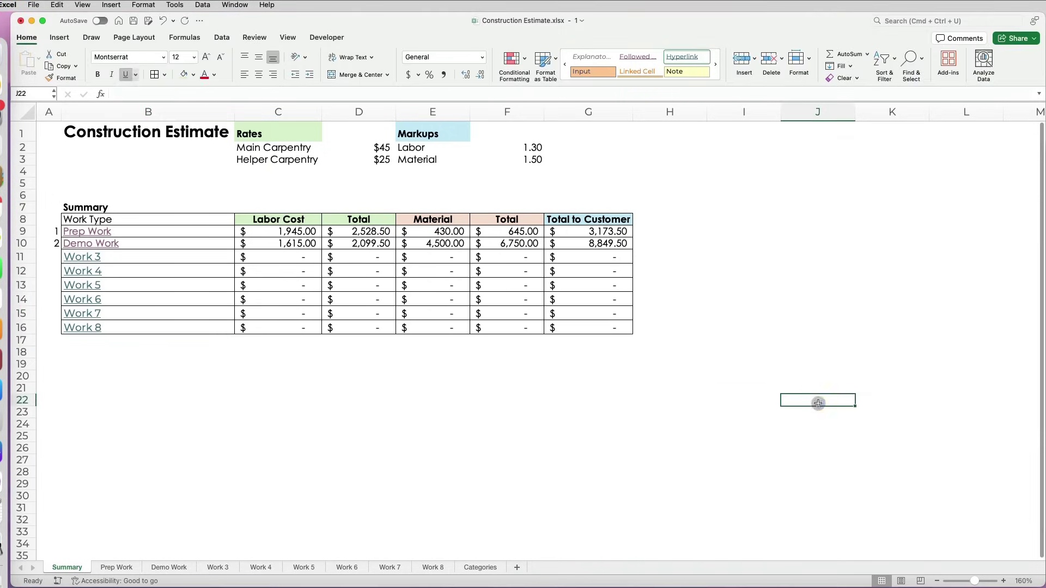
{"action": "left_click_drag", "start_coordinate": [22, 231], "coordinate": [22, 327]}
{"action": "left_click", "coordinate": [60, 78]}
{"action": "left_click", "coordinate": [278, 374]}
{"action": "left_click", "coordinate": [82, 291]}
{"action": "left_click", "coordinate": [926, 128]}
{"action": "left_click", "coordinate": [87, 316]}
{"action": "left_click", "coordinate": [929, 129]}
{"action": "left_click", "coordinate": [79, 284]}
{"action": "left_click", "coordinate": [930, 129]}
{"action": "left_click", "coordinate": [278, 327]}
{"action": "left_click", "coordinate": [184, 37]}
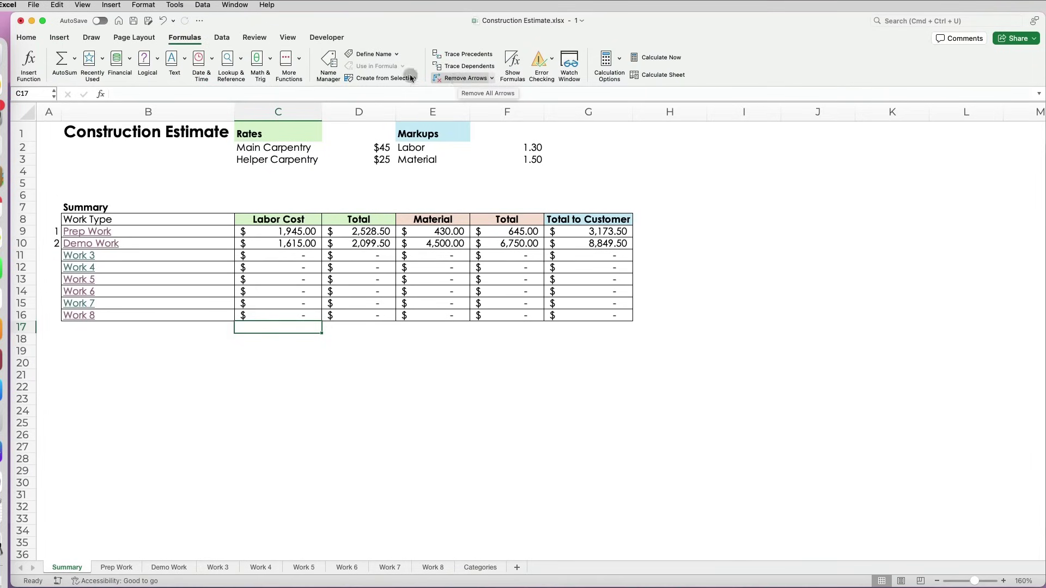
{"action": "left_click", "coordinate": [59, 70]}
{"action": "key", "text": "Return"}
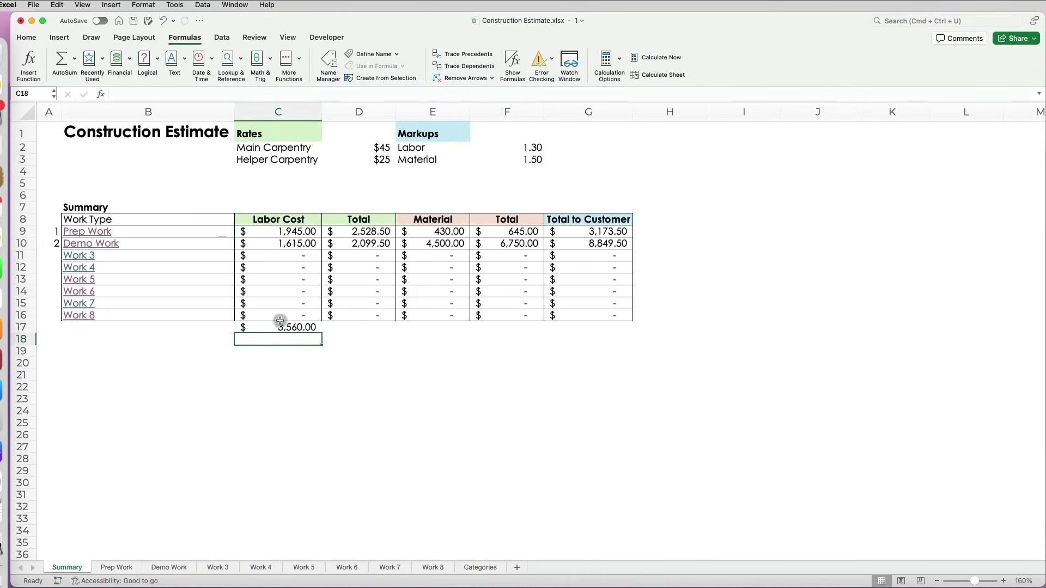
{"action": "left_click", "coordinate": [280, 326]}
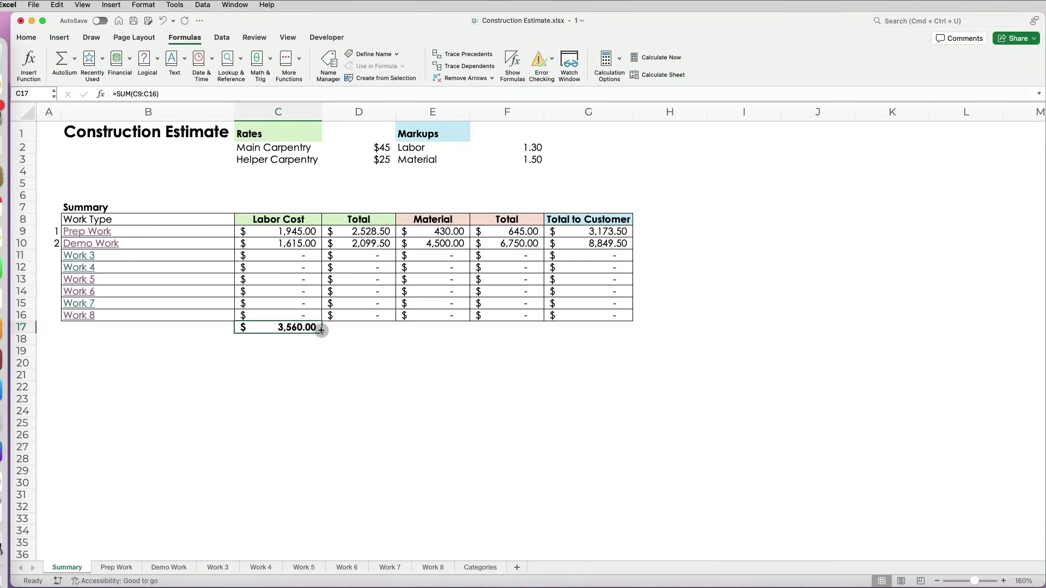
{"action": "left_click_drag", "start_coordinate": [321, 329], "coordinate": [614, 328]}
{"action": "left_click", "coordinate": [647, 405]}
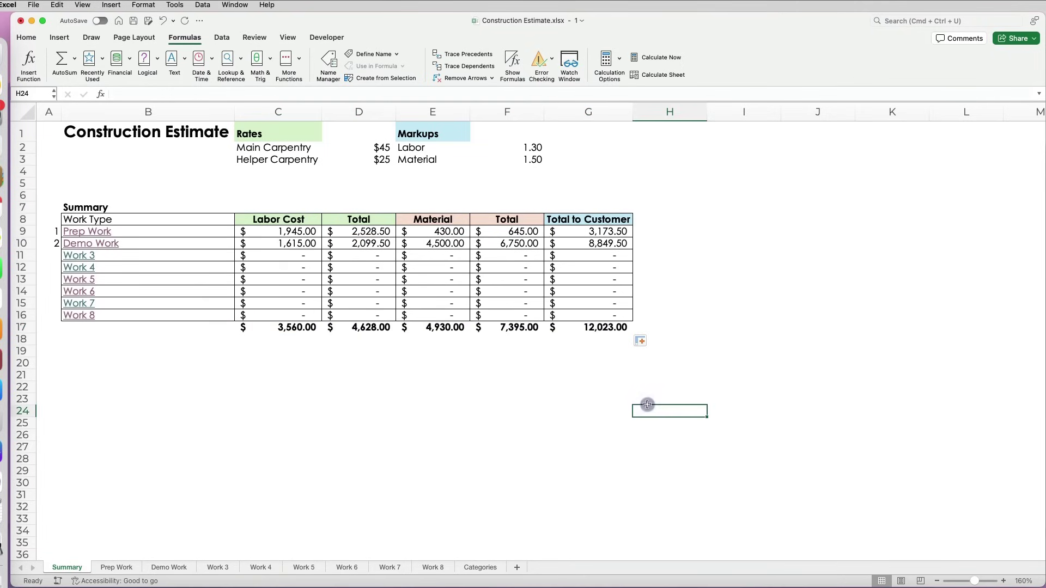
Step: Enter labels Revenue, Labor Cost, Material, Gross Profit and Gross Margin below the summary
{"action": "left_click", "coordinate": [196, 370]}
{"action": "type", "text": "Revenue"}
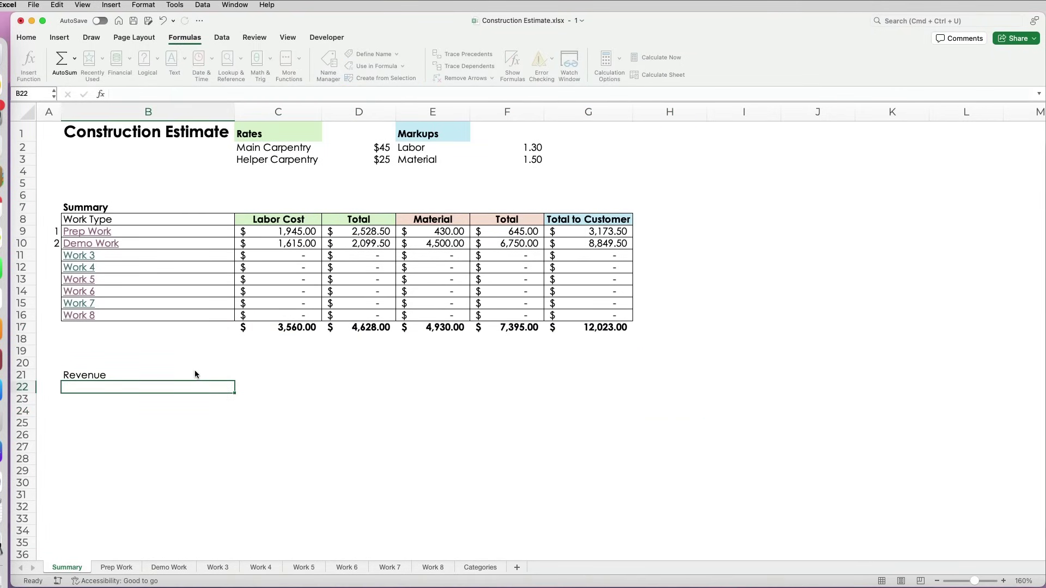
{"action": "type", "text": "Labor Cost"}
{"action": "key", "text": "Return"}
{"action": "type", "text": "Material"}
{"action": "key", "text": "Return"}
{"action": "type", "text": "Gross Profit"}
{"action": "key", "text": "Return"}
{"action": "key", "text": "Return"}
{"action": "type", "text": "Gross Margin"}
{"action": "key", "text": "Return"}
Step: Bold the Gross Profit and Gross Margin labels, leaving the others regular
{"action": "left_click_drag", "start_coordinate": [192, 372], "coordinate": [189, 439]}
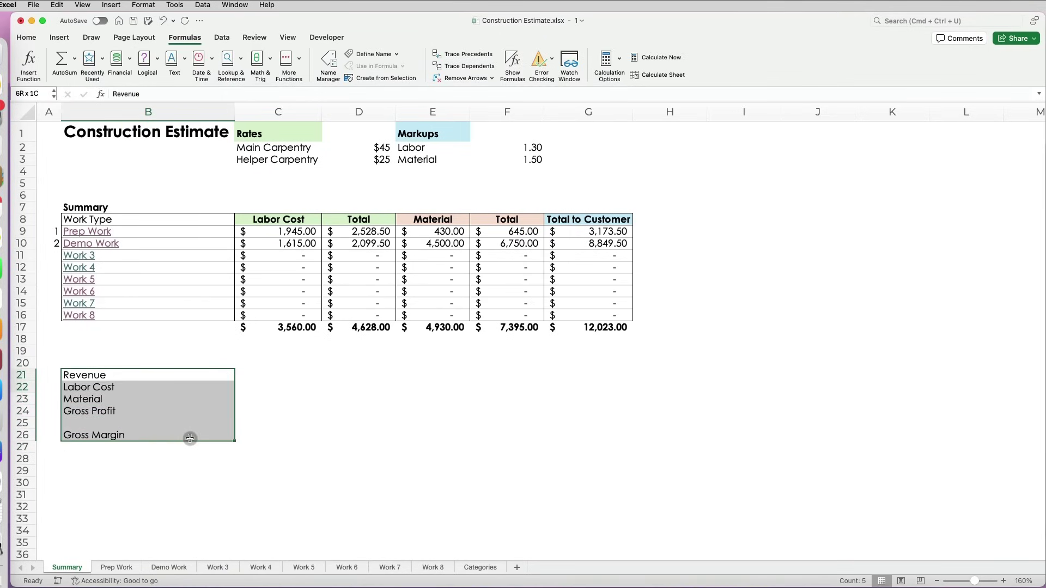
{"action": "key", "text": "super+b"}
{"action": "key", "text": "super+b"}
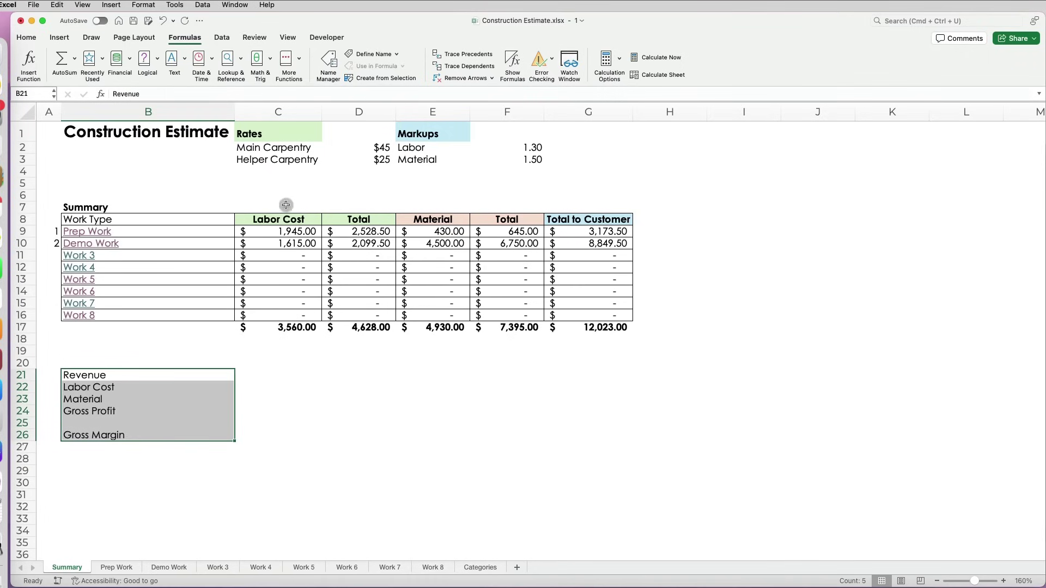
{"action": "left_click", "coordinate": [26, 37]}
{"action": "left_click", "coordinate": [274, 78]}
{"action": "left_click", "coordinate": [273, 376]}
{"action": "left_click", "coordinate": [226, 374]}
{"action": "key", "text": "super+b"}
{"action": "left_click", "coordinate": [218, 412]}
{"action": "key", "text": "super+b"}
{"action": "left_click", "coordinate": [217, 436]}
{"action": "key", "text": "super+b"}
{"action": "left_click", "coordinate": [284, 375]}
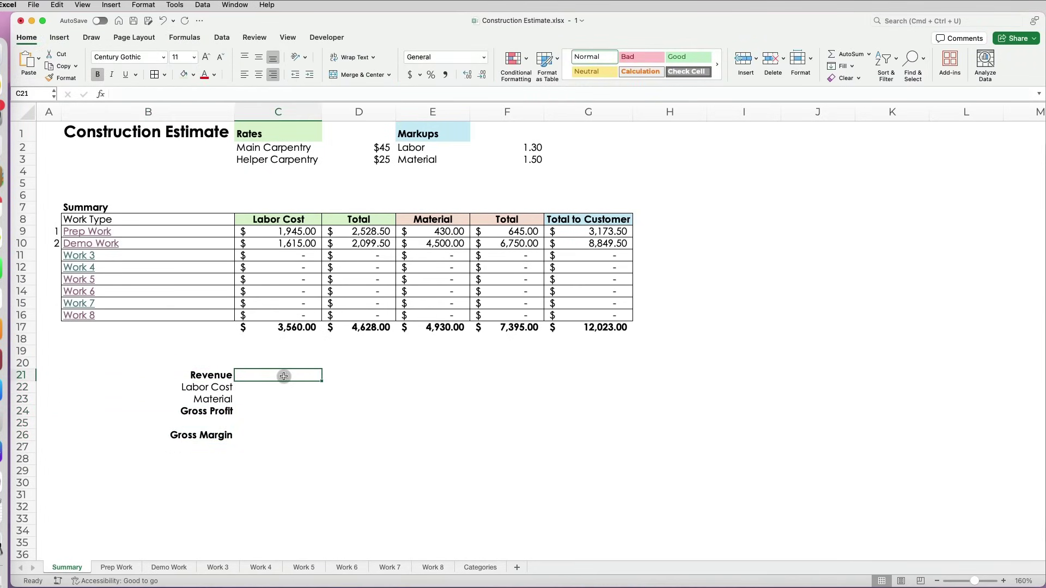
Step: Link Revenue, Labor Cost and Material in C21:C23 to the summary totals G17, C17 and E17
{"action": "type", "text": "="}
{"action": "left_click", "coordinate": [580, 328]}
{"action": "key", "text": "Return"}
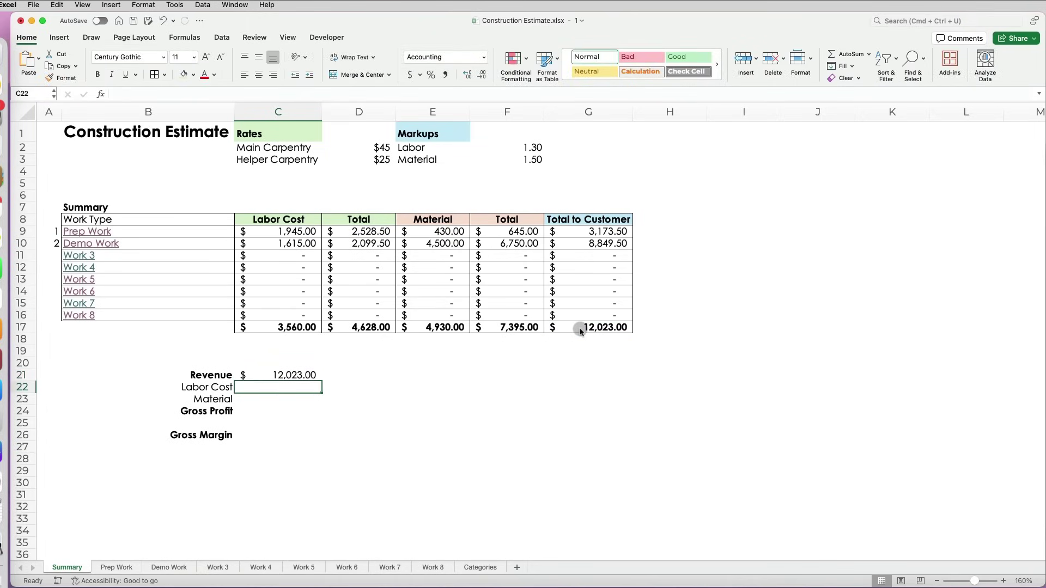
{"action": "type", "text": "="}
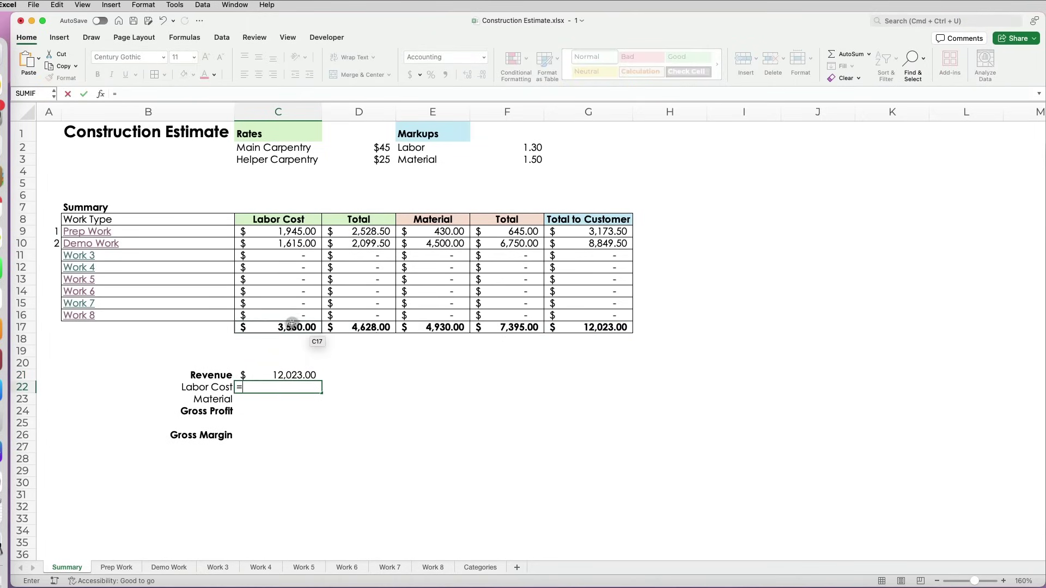
{"action": "left_click", "coordinate": [290, 326]}
{"action": "key", "text": "Return"}
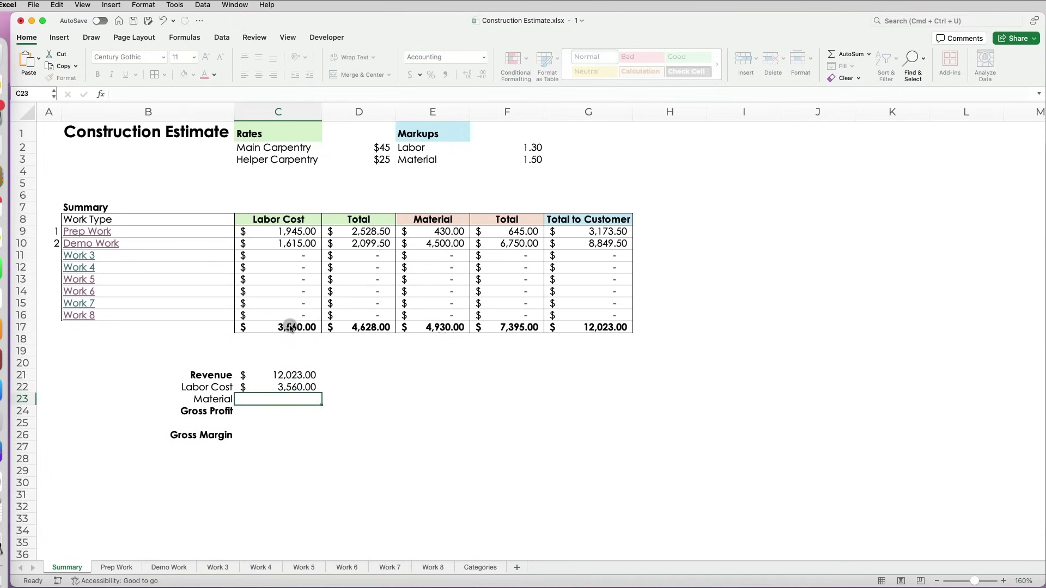
{"action": "type", "text": "="}
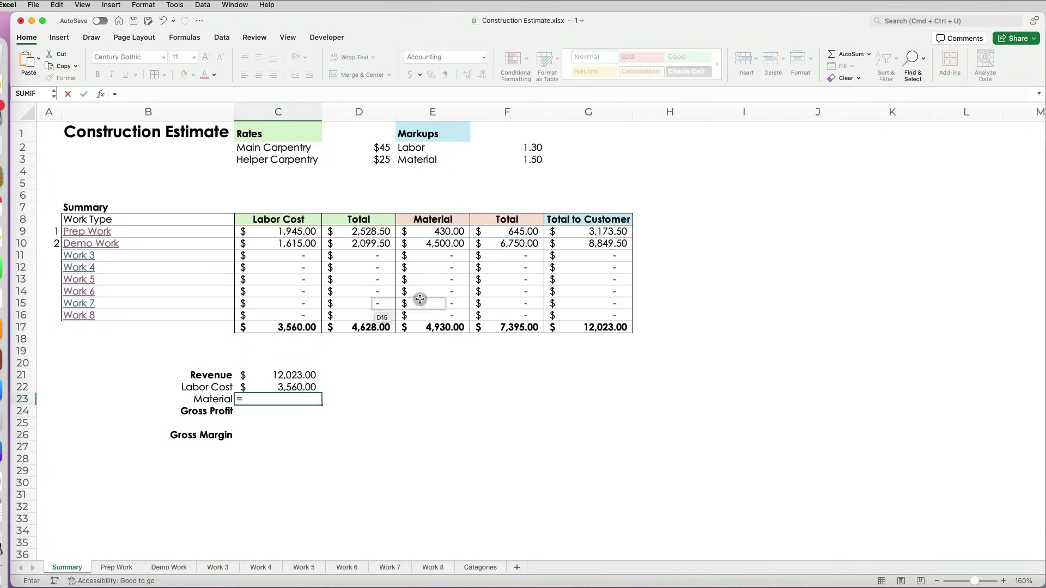
{"action": "left_click", "coordinate": [445, 324]}
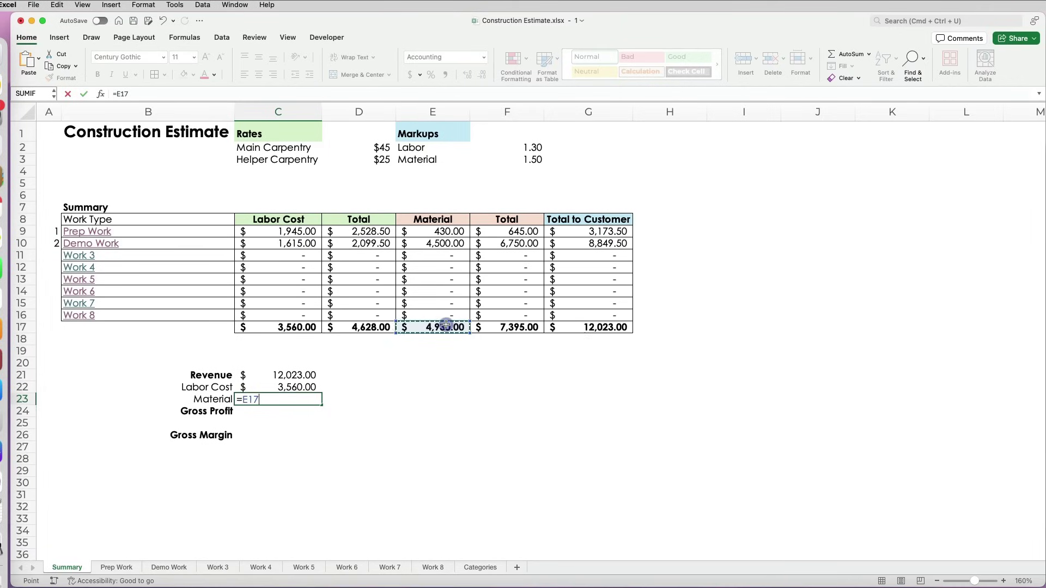
{"action": "key", "text": "Return"}
Step: Calculate Gross Profit in C24 as =C21-C22-C23 and make the $3,533.00 result bold
{"action": "type", "text": "="}
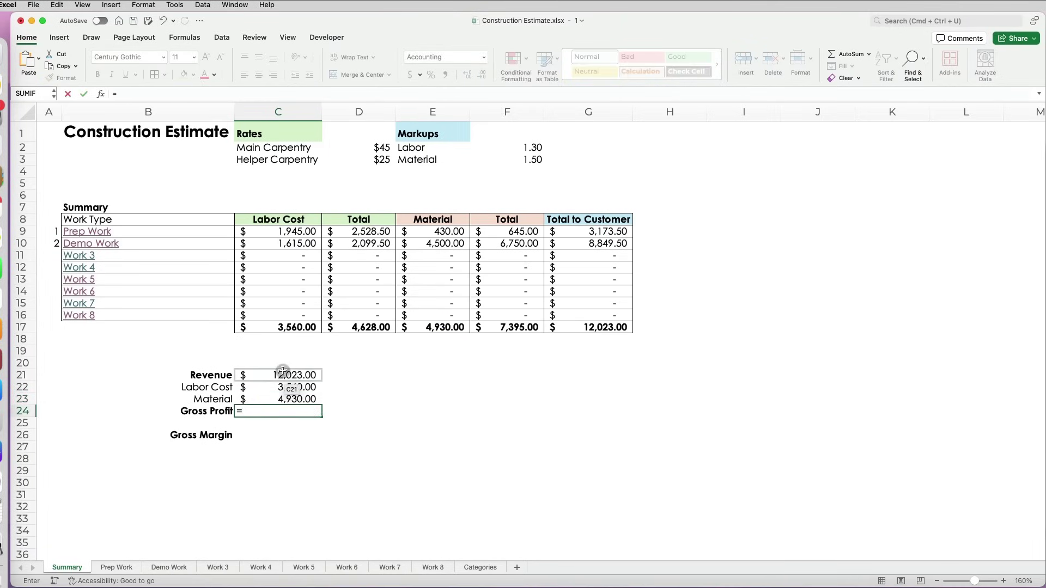
{"action": "left_click", "coordinate": [281, 377]}
{"action": "type", "text": "-"}
{"action": "left_click", "coordinate": [281, 387]}
{"action": "type", "text": "-"}
{"action": "left_click", "coordinate": [280, 399]}
{"action": "key", "text": "Return"}
{"action": "left_click", "coordinate": [279, 411]}
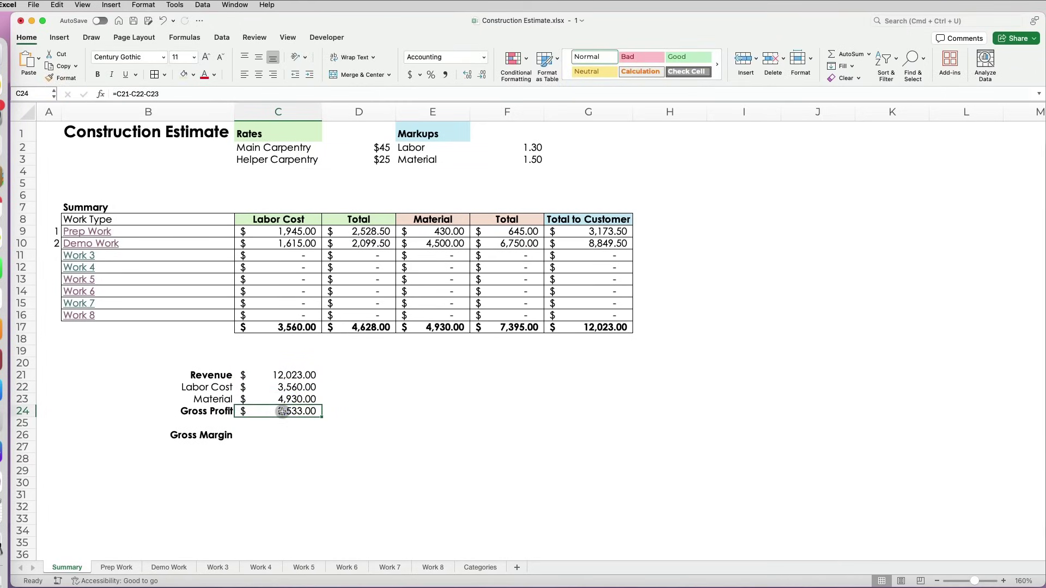
{"action": "key", "text": "super+b"}
{"action": "left_click", "coordinate": [278, 433]}
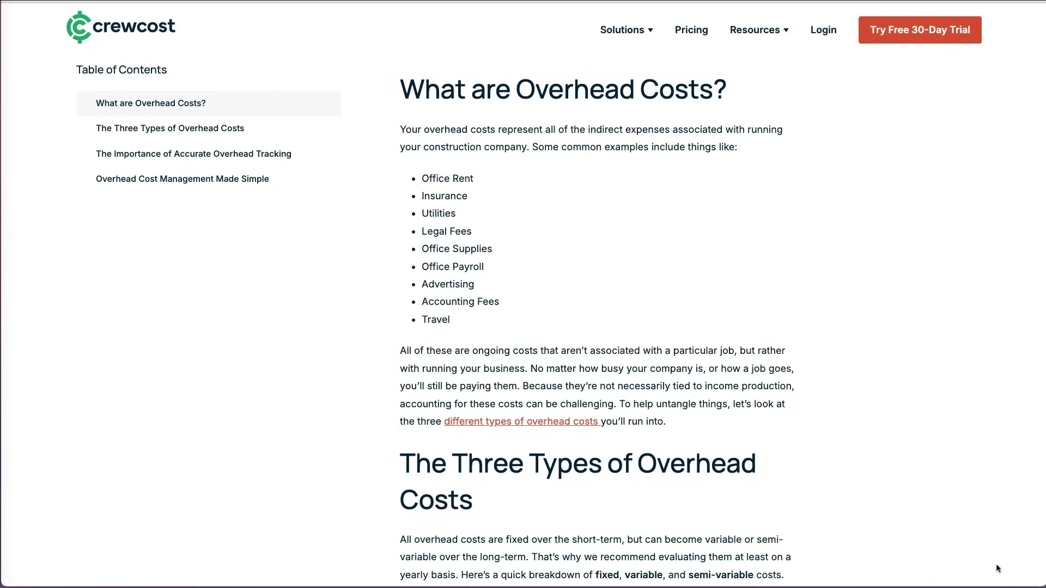
Step: Scroll the CrewCost overhead article down to 'The Three Types of Overhead Costs' section
{"action": "scroll", "coordinate": [998, 569], "scroll_direction": "down", "scroll_amount": 1}
{"action": "scroll", "coordinate": [998, 569], "scroll_direction": "down", "scroll_amount": 2}
{"action": "scroll", "coordinate": [997, 568], "scroll_direction": "down", "scroll_amount": 1}
{"action": "scroll", "coordinate": [998, 569], "scroll_direction": "down", "scroll_amount": 3}
{"action": "scroll", "coordinate": [998, 569], "scroll_direction": "down", "scroll_amount": 1}
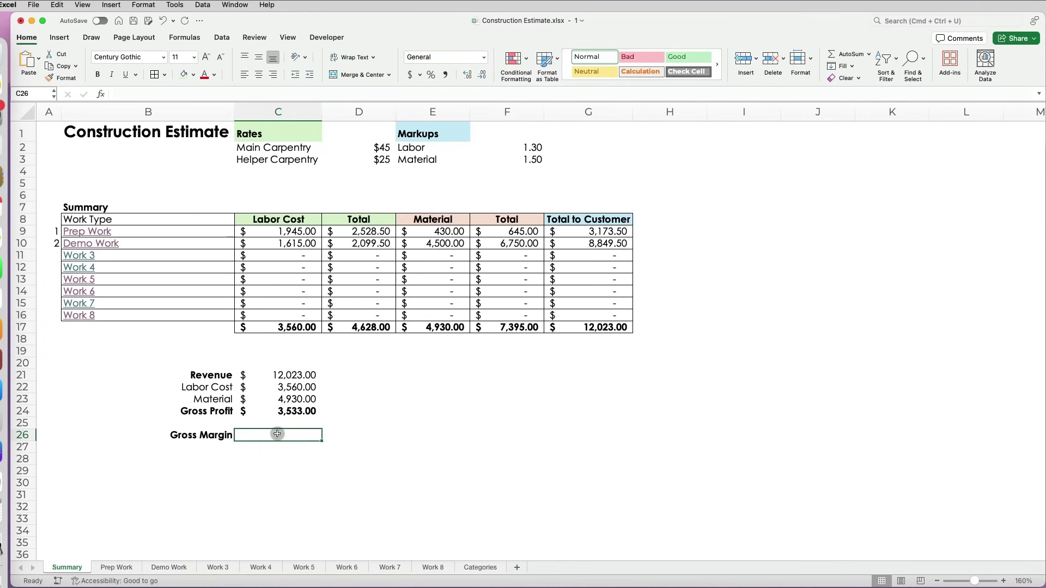
Step: Enter Gross Margin =C24/C21 in C26 and format it as a percentage, showing 29%
{"action": "type", "text": "="}
{"action": "left_click", "coordinate": [283, 411]}
{"action": "type", "text": "/"}
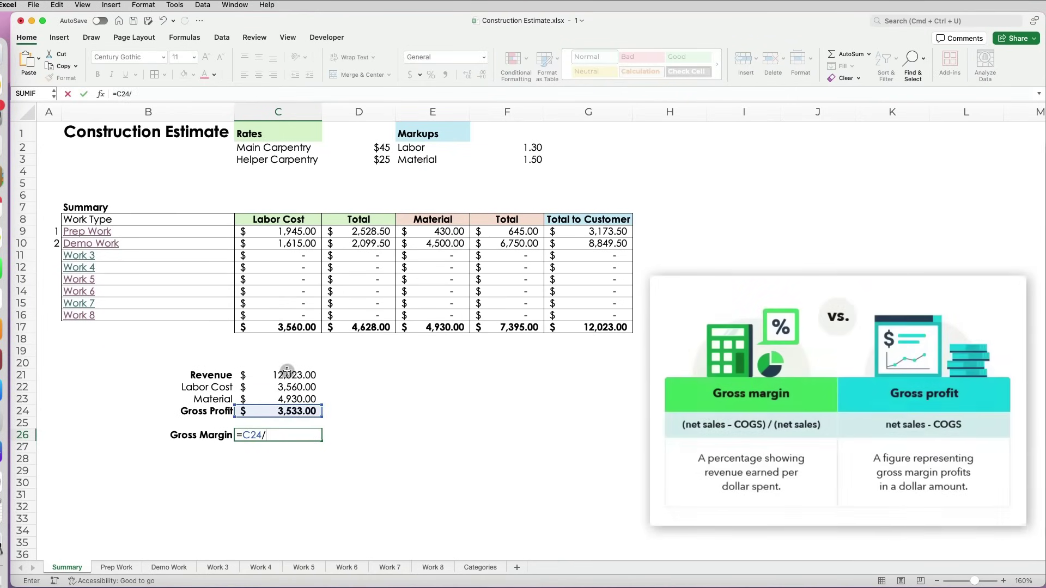
{"action": "left_click", "coordinate": [287, 375]}
{"action": "key", "text": "Return"}
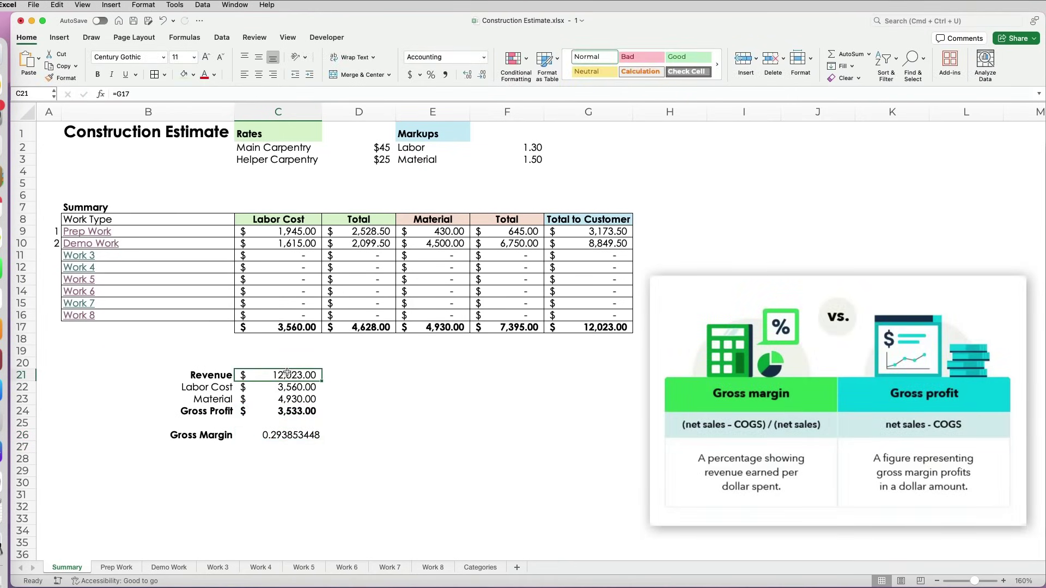
{"action": "left_click", "coordinate": [286, 435]}
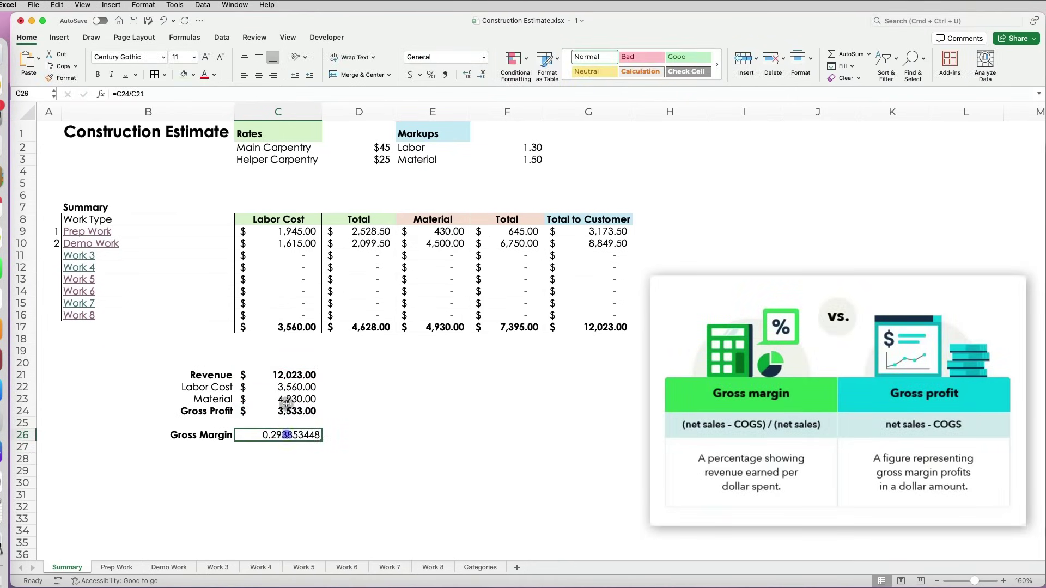
{"action": "left_click", "coordinate": [431, 76]}
{"action": "left_click", "coordinate": [299, 469]}
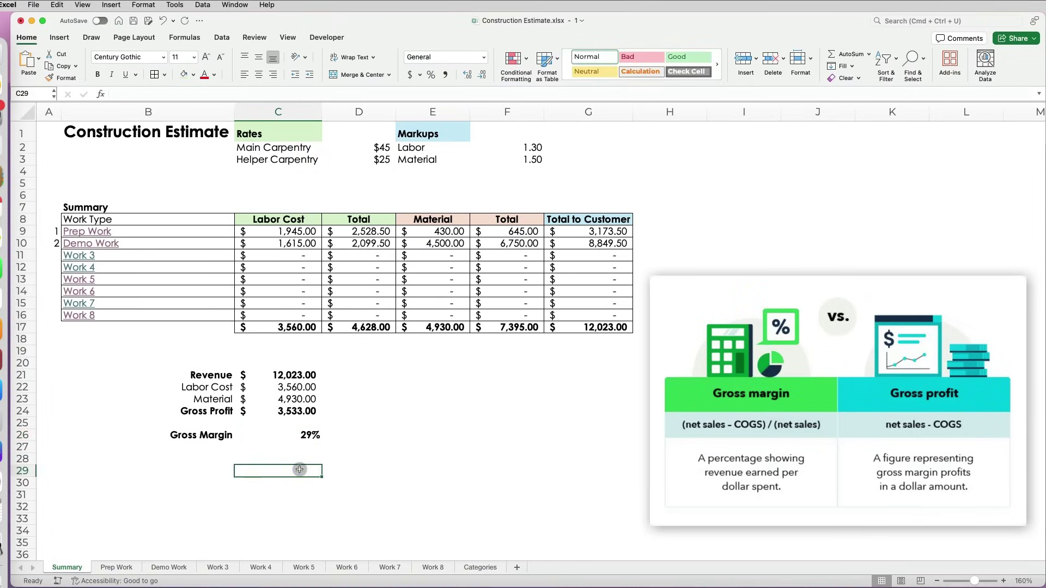
Step: Save the workbook, then trial carpentry rates $40 and $21 with markups 1.4 and 1.6
{"action": "key", "text": "super+s"}
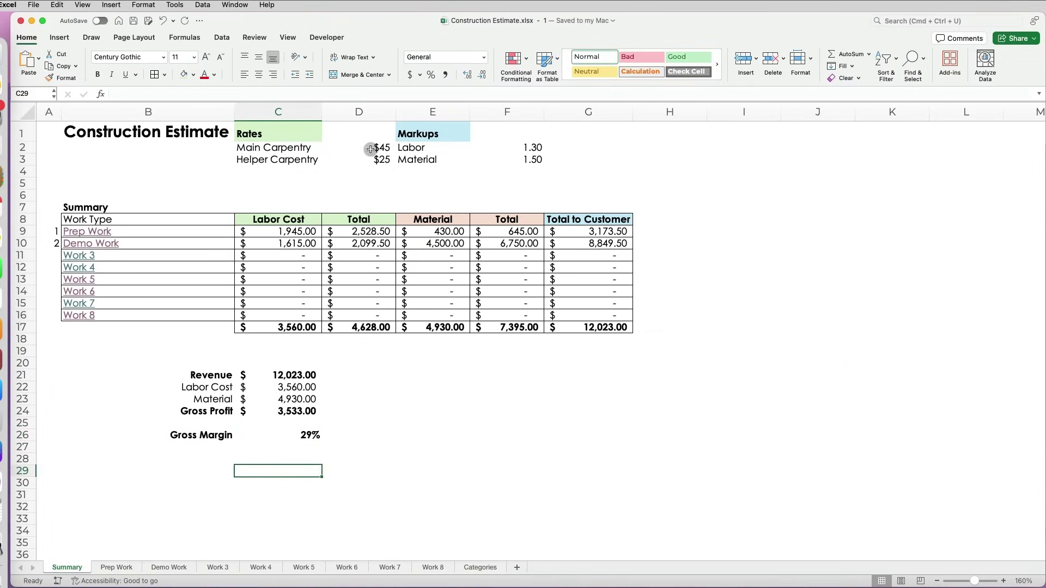
{"action": "left_click", "coordinate": [370, 148]}
{"action": "type", "text": "40"}
{"action": "key", "text": "Return"}
{"action": "type", "text": "21"}
{"action": "key", "text": "Return"}
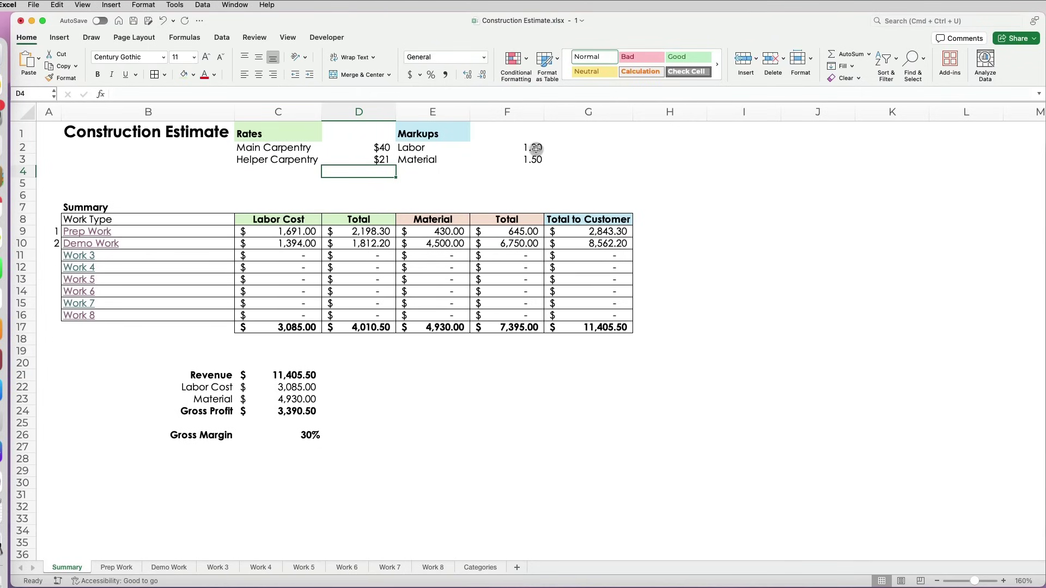
{"action": "left_click", "coordinate": [536, 150]}
{"action": "type", "text": "1.4"}
{"action": "key", "text": "Return"}
{"action": "type", "text": "1.6"}
{"action": "key", "text": "Return"}
Step: Undo the trial edits, restoring rates $45 and $25 and markups 1.30 and 1.50
{"action": "key", "text": "ctrl+z"}
{"action": "key", "text": "ctrl+z"}
{"action": "key", "text": "ctrl+z"}
{"action": "key", "text": "ctrl+z"}
{"action": "left_click", "coordinate": [675, 158]}
{"action": "left_click", "coordinate": [712, 158]}
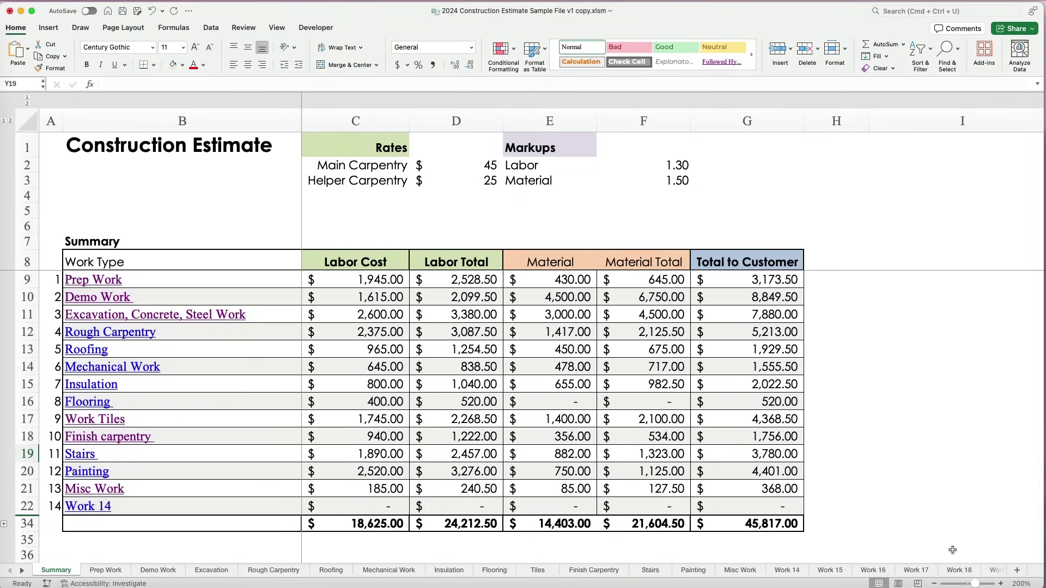
Step: Scroll the sample Summary right past the payment columns to Left to Pay and Fully Paid?
{"action": "scroll", "coordinate": [952, 550], "scroll_direction": "right", "scroll_amount": 10}
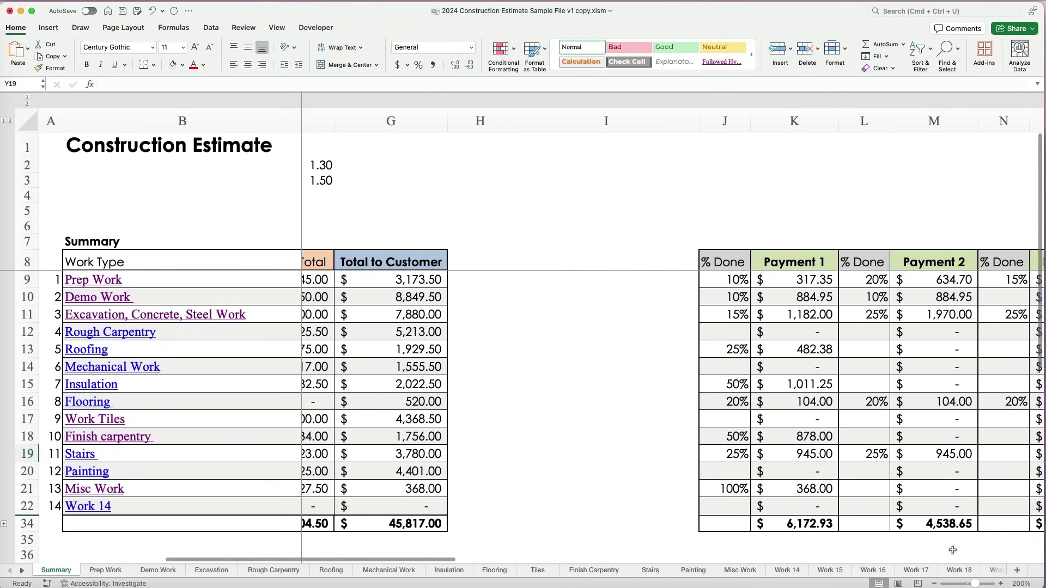
{"action": "scroll", "coordinate": [952, 550], "scroll_direction": "right", "scroll_amount": 5}
{"action": "scroll", "coordinate": [952, 550], "scroll_direction": "right", "scroll_amount": 3}
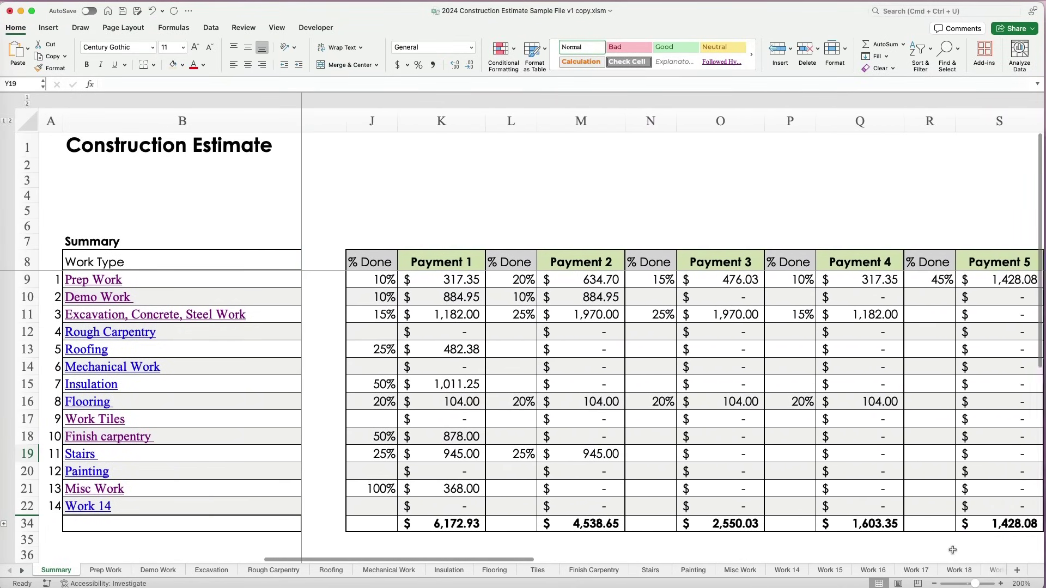
{"action": "scroll", "coordinate": [952, 550], "scroll_direction": "right", "scroll_amount": 2}
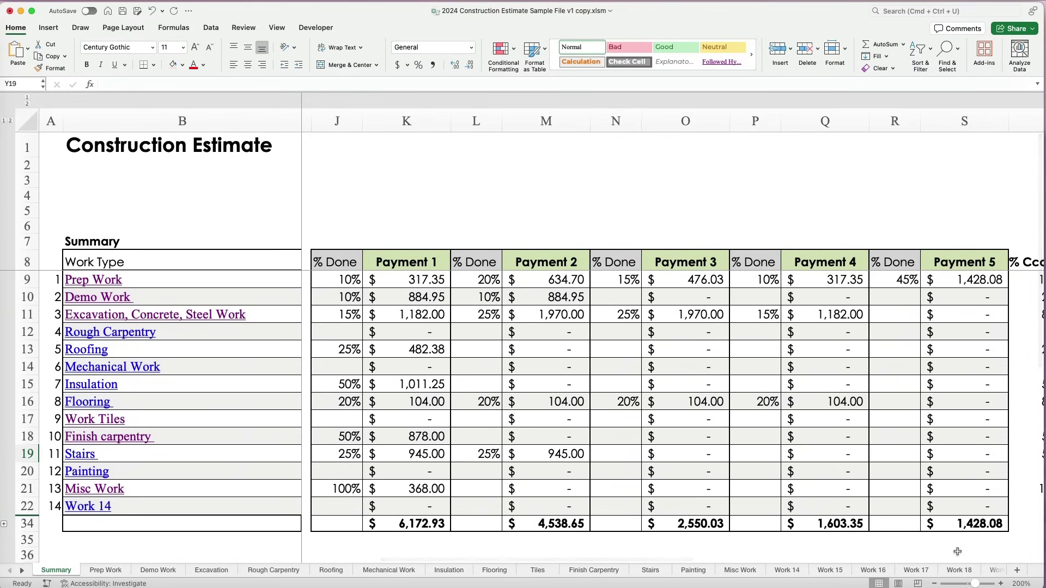
{"action": "scroll", "coordinate": [957, 551], "scroll_direction": "right", "scroll_amount": 1}
{"action": "scroll", "coordinate": [957, 552], "scroll_direction": "right", "scroll_amount": 2}
{"action": "scroll", "coordinate": [957, 551], "scroll_direction": "right", "scroll_amount": 2}
{"action": "scroll", "coordinate": [957, 551], "scroll_direction": "right", "scroll_amount": 2}
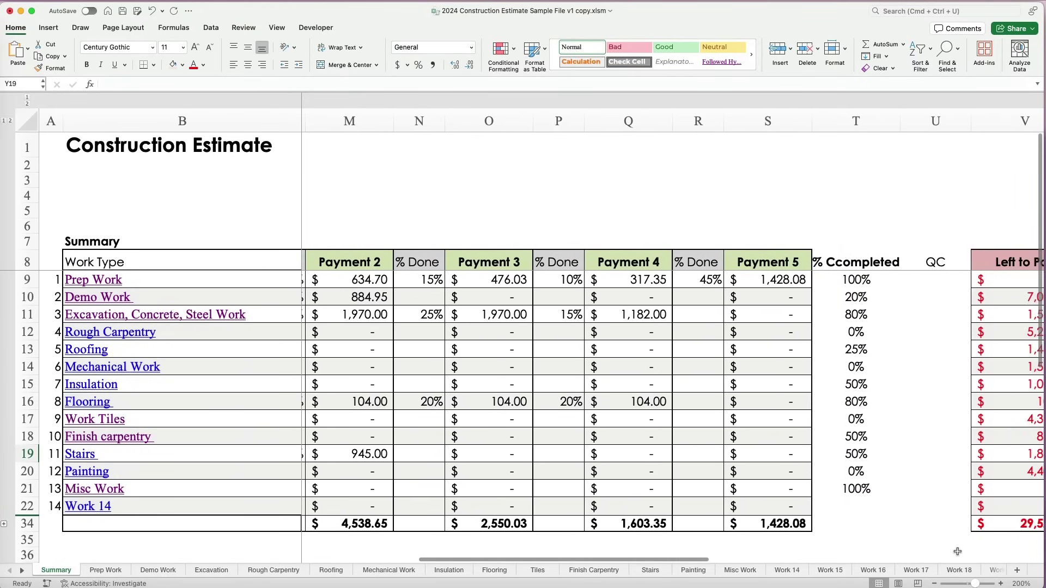
{"action": "scroll", "coordinate": [957, 551], "scroll_direction": "right", "scroll_amount": 1}
{"action": "scroll", "coordinate": [957, 551], "scroll_direction": "right", "scroll_amount": 2}
{"action": "scroll", "coordinate": [957, 551], "scroll_direction": "right", "scroll_amount": 2}
{"action": "scroll", "coordinate": [957, 551], "scroll_direction": "right", "scroll_amount": 1}
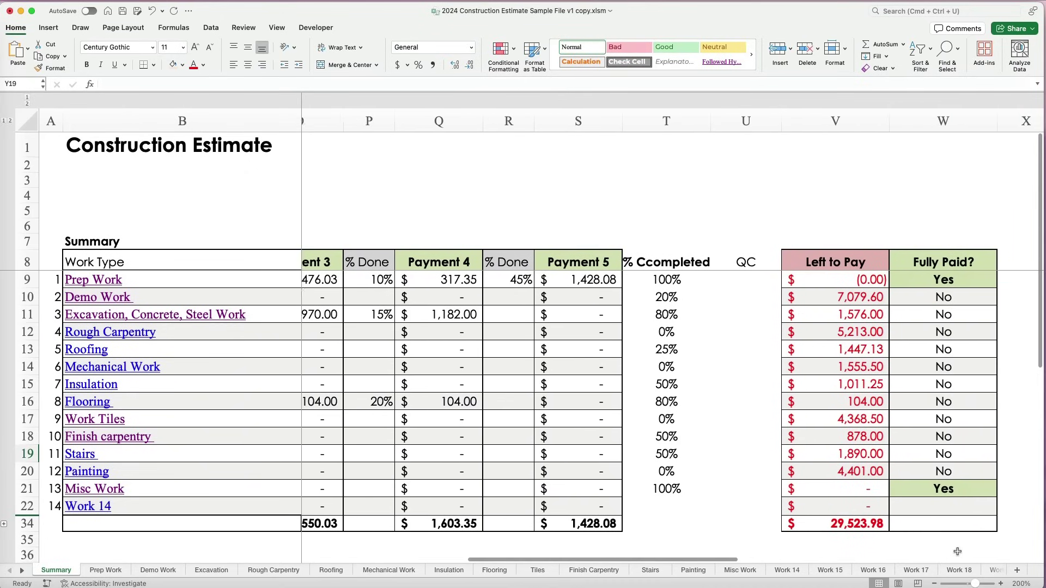
{"action": "scroll", "coordinate": [957, 552], "scroll_direction": "right", "scroll_amount": 1}
{"action": "scroll", "coordinate": [957, 551], "scroll_direction": "right", "scroll_amount": 1}
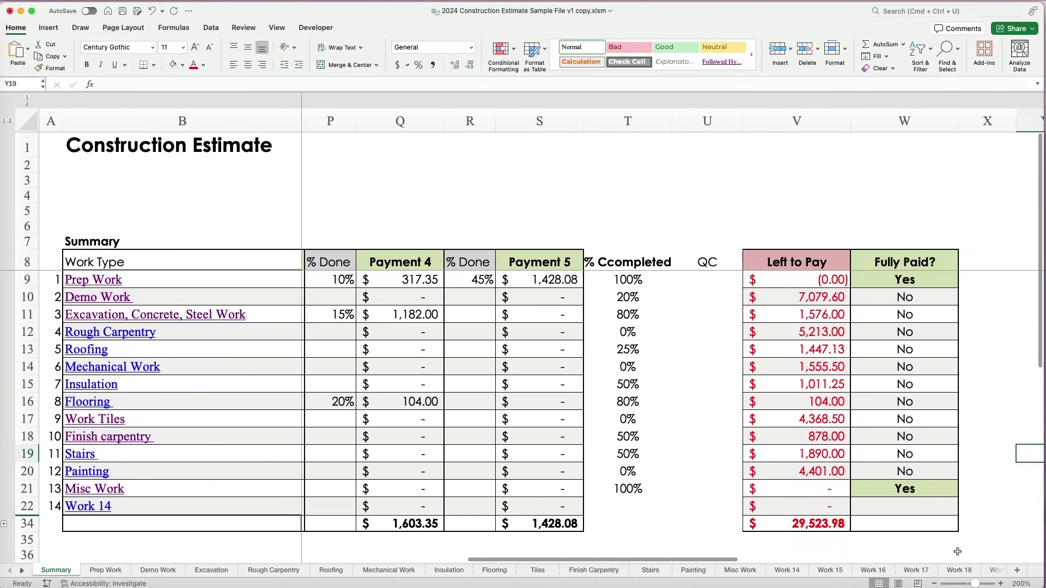